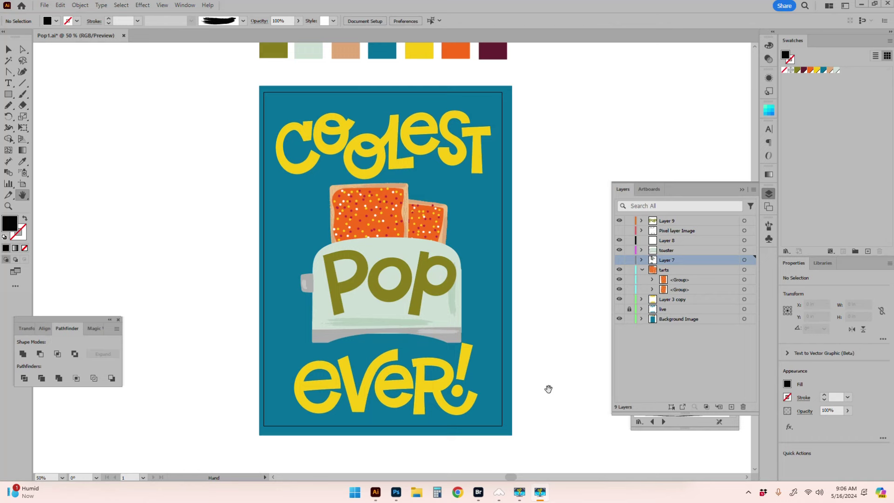
Step: Show Layer 7 to display the lettering effects notes beside the poster
left_click_drag(566, 353, 531, 373)
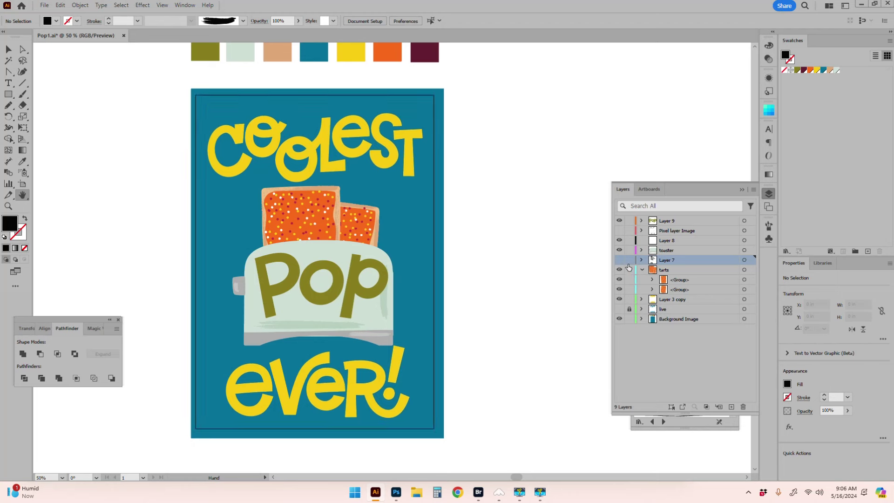
left_click(620, 309)
left_click(619, 259)
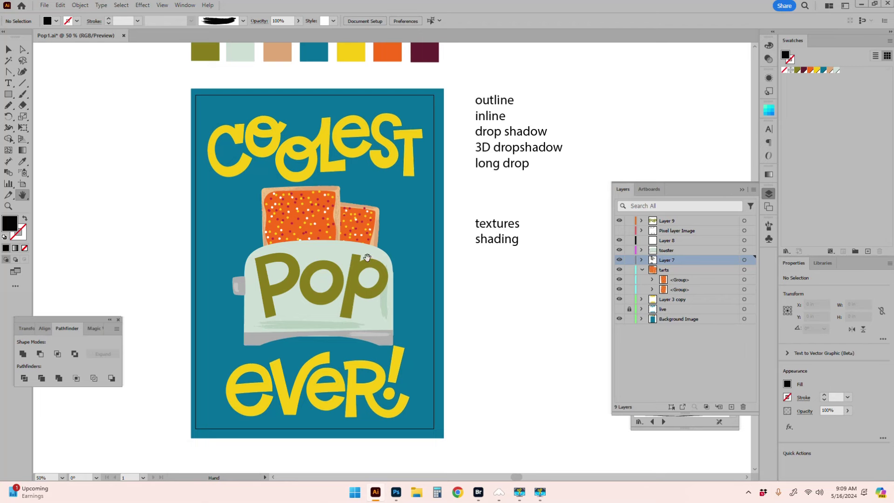
Step: Lock the Background Image layer so that only the COOLEST lettering gets selected
key("z")
left_click(388, 224)
left_click(318, 202)
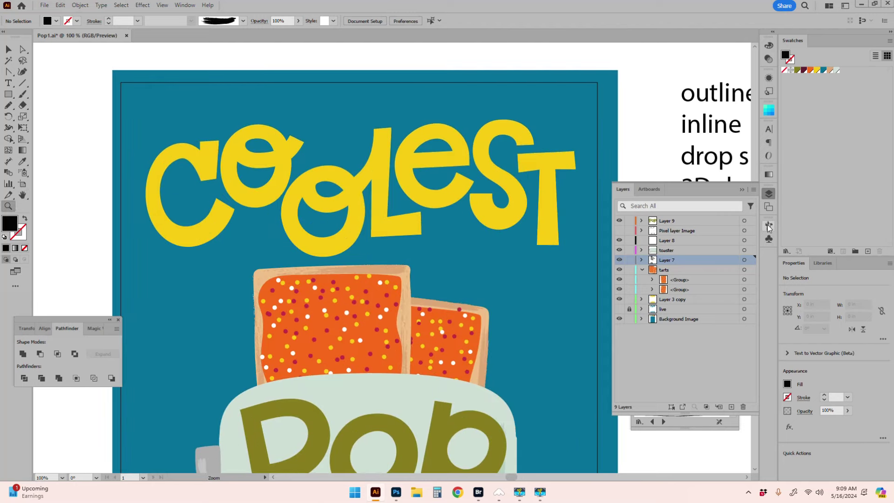
key("v")
key("ctrl+z")
left_click_drag(135, 107, 565, 227)
left_click(629, 319)
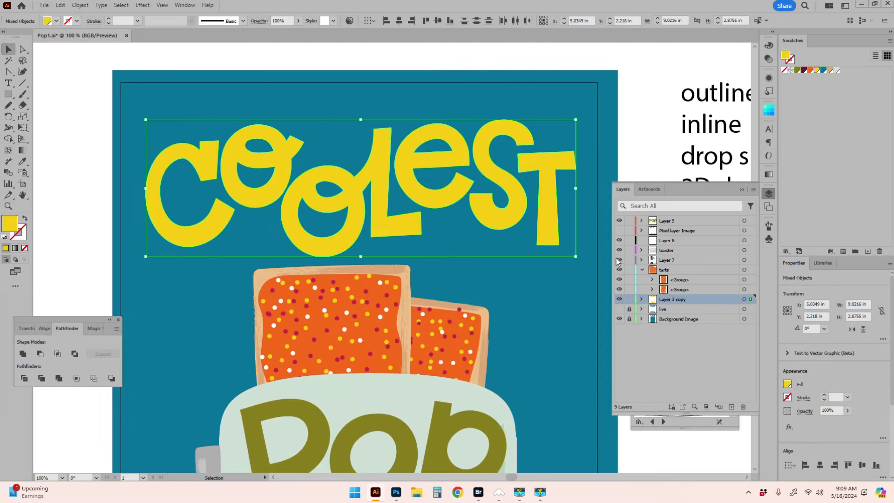
Step: Duplicate the Layer 3 copy lettering layer and lock the upper duplicate
left_click_drag(684, 299, 731, 406)
left_click(629, 299)
Step: Offset the lower COOLEST lettering slightly down and left and fill it with dark maroon as a drop shadow
left_click_drag(135, 107, 566, 231)
left_click_drag(549, 184, 537, 189)
left_click(803, 70)
left_click(589, 363)
Step: Shift the maroon COOLEST shadow slightly farther down beneath the yellow letters
key("z")
left_click(488, 282, "alt")
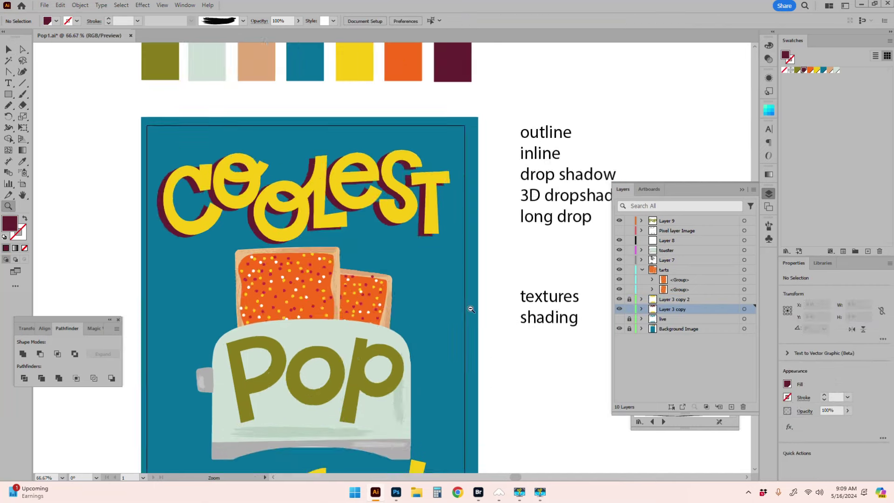
left_click(470, 309, "alt")
left_click(364, 232)
left_click(366, 242)
left_click_drag(361, 199, 505, 276)
key("v")
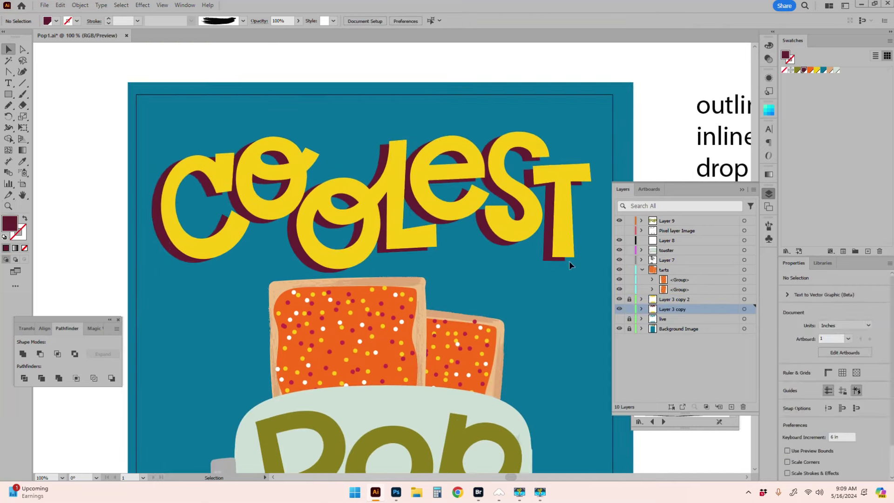
mouse_move(562, 259)
left_mouse_down()
mouse_move(572, 250)
mouse_move(563, 261)
left_mouse_up()
left_click(560, 297)
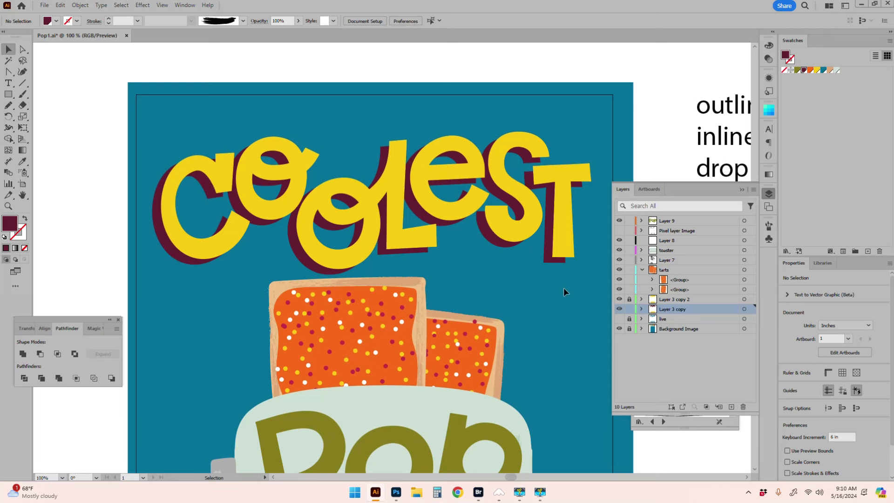
Step: Lock the tarts layer and group the yellow COOLEST letters in Layer 3 copy 2
left_click_drag(125, 131, 572, 280)
left_click(571, 315)
left_click(571, 314)
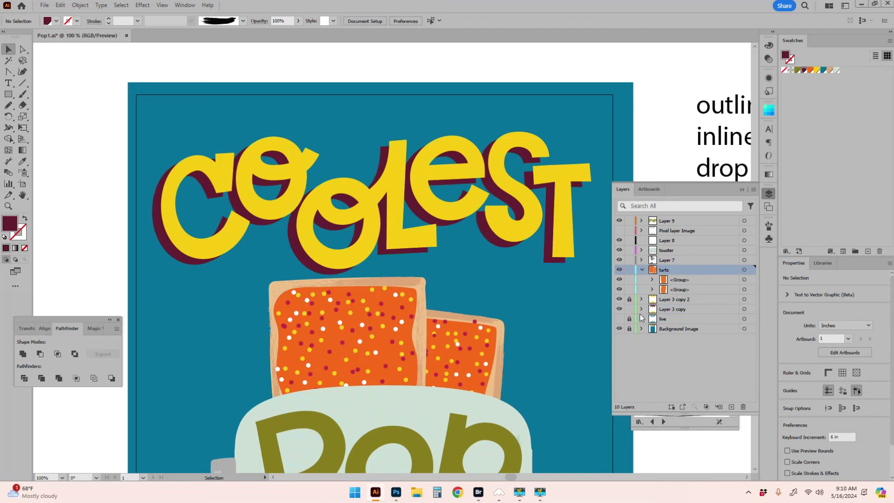
left_click(629, 269)
left_click(296, 174)
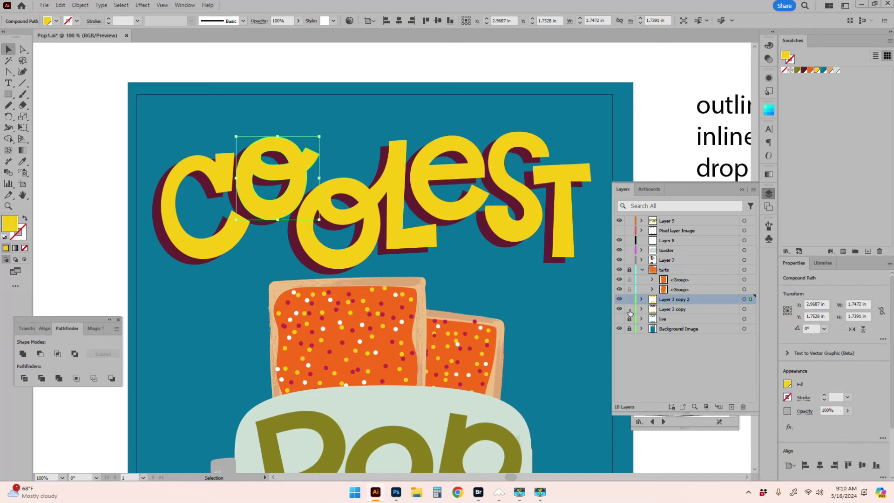
left_click(341, 103)
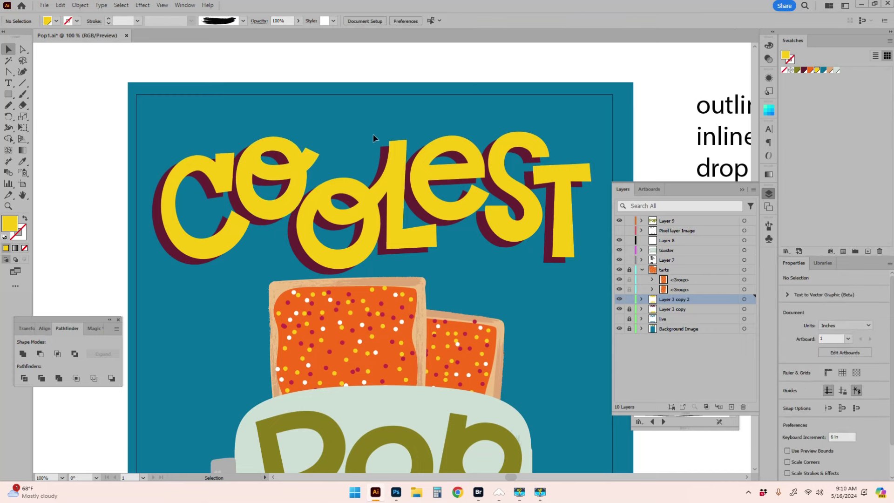
left_click(576, 241)
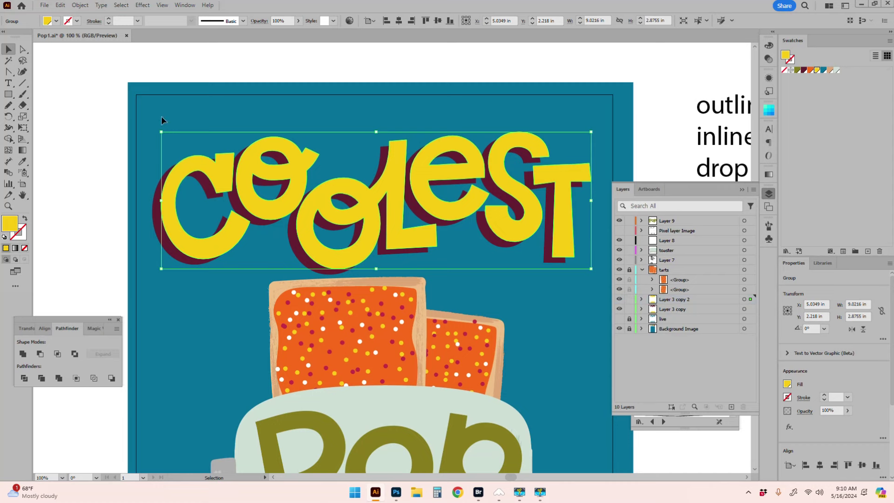
Step: Lock the yellow lettering layer and delete the maroon COOLEST shadow from Layer 3 copy
left_click(582, 250, "shift")
left_click(629, 300)
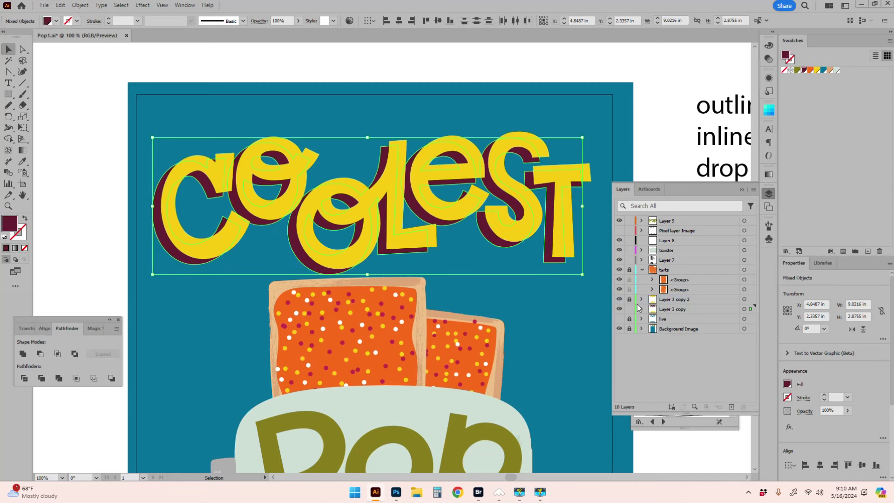
key("Delete")
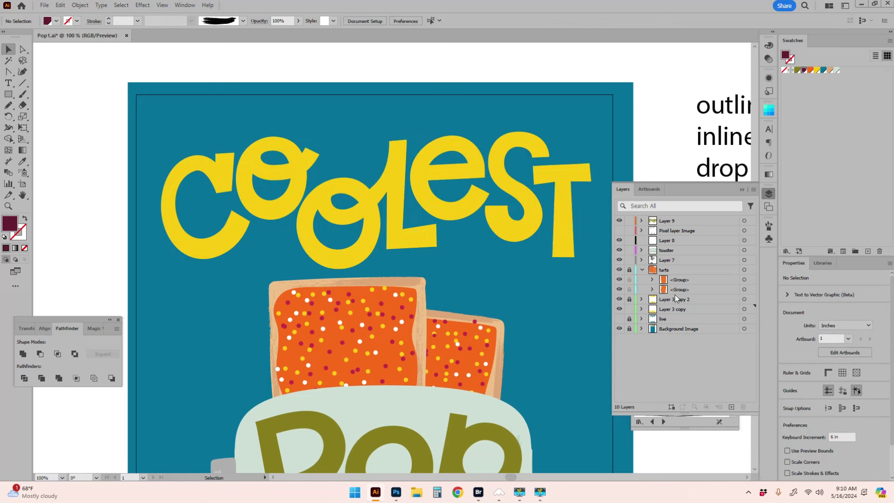
Step: Copy the grouped yellow COOLEST lettering onto Layer 3 copy and fill the copy with dark maroon
left_click(536, 220)
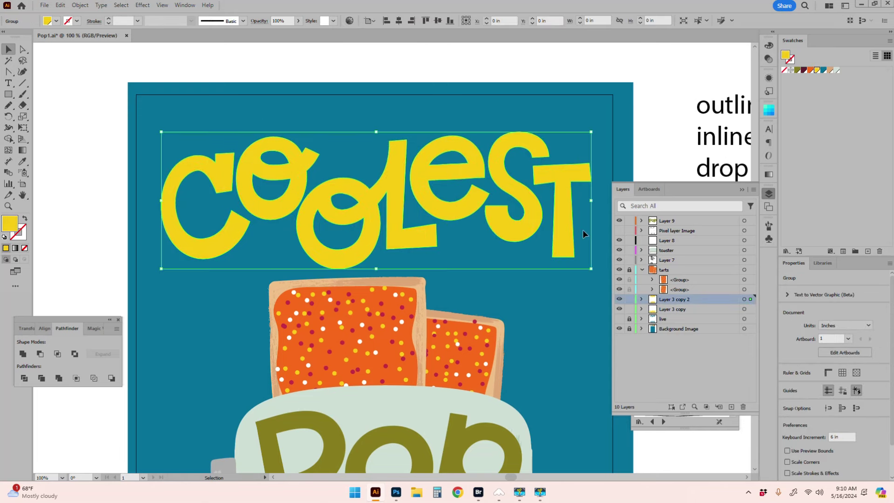
left_click_drag(750, 300, 754, 313)
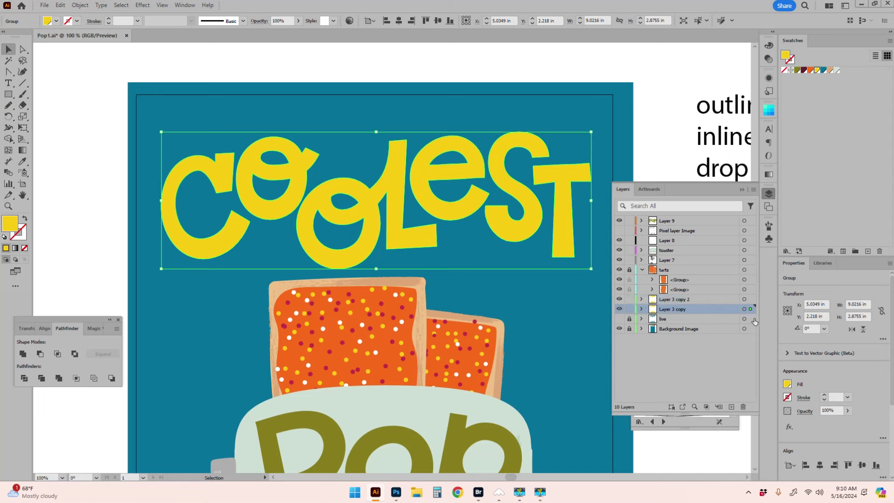
left_click(804, 70)
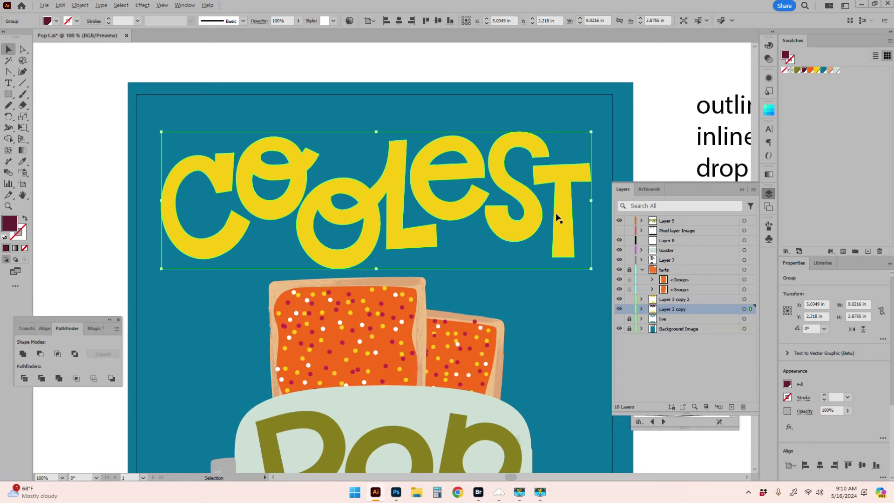
Step: Duplicate the maroon COOLEST group with a small offset down and left, and hide the yellow lettering in Layer 3 copy 2
left_click_drag(556, 215, 545, 219)
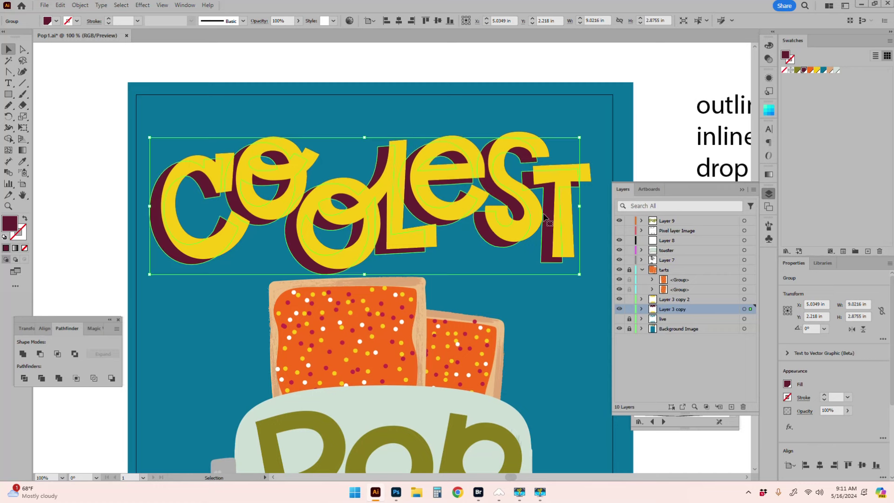
left_click(560, 380)
left_click(619, 299)
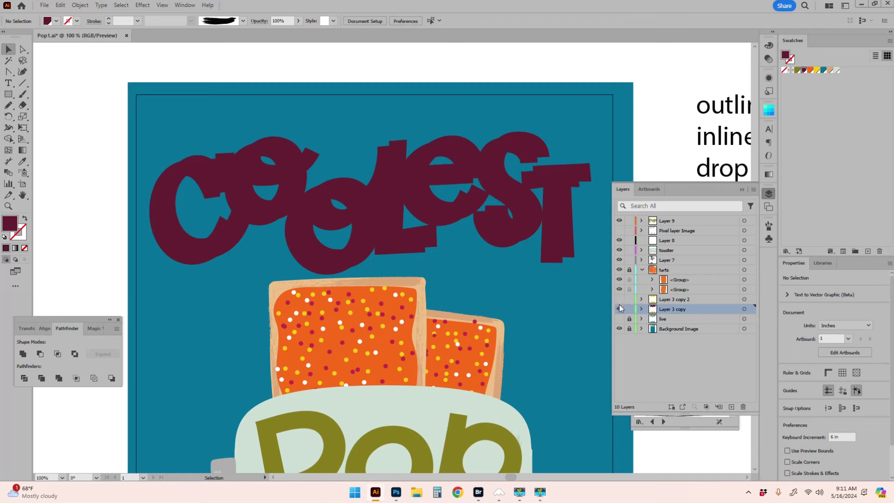
Step: Blend the two maroon COOLEST groups and set the blend spacing to Specified Steps
left_click(9, 172)
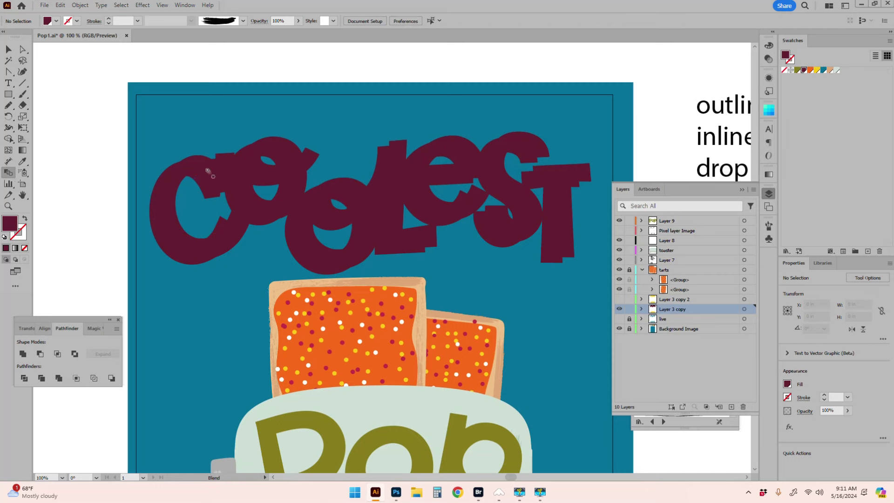
left_click(173, 252)
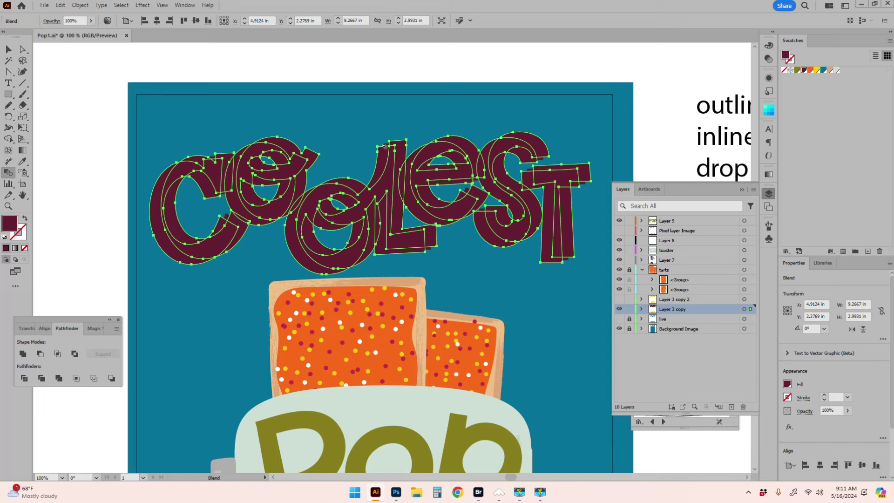
left_click(80, 6)
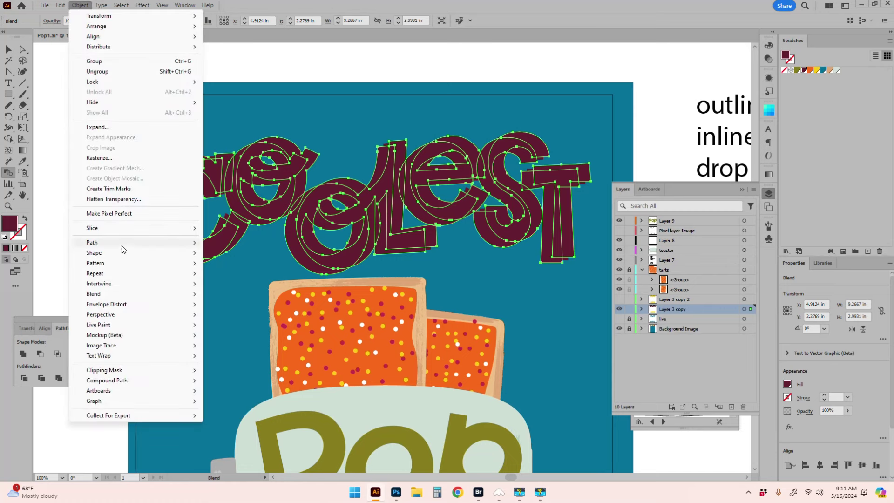
mouse_move(130, 294)
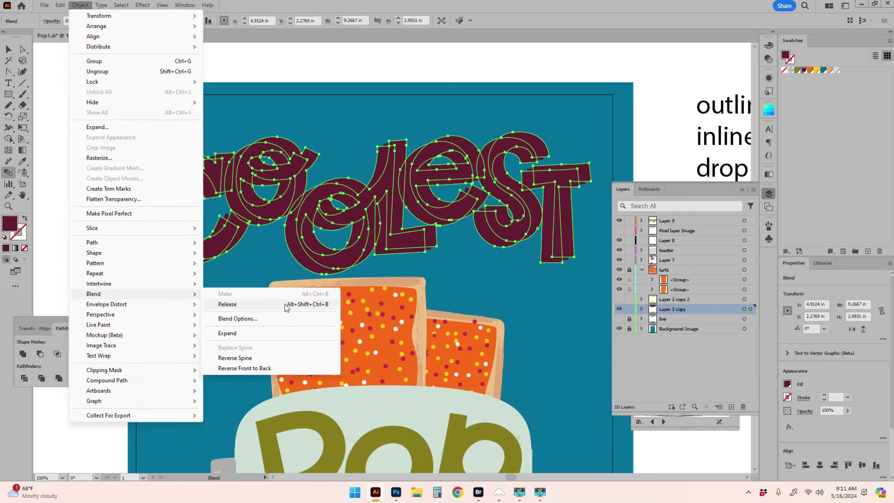
left_click(291, 319)
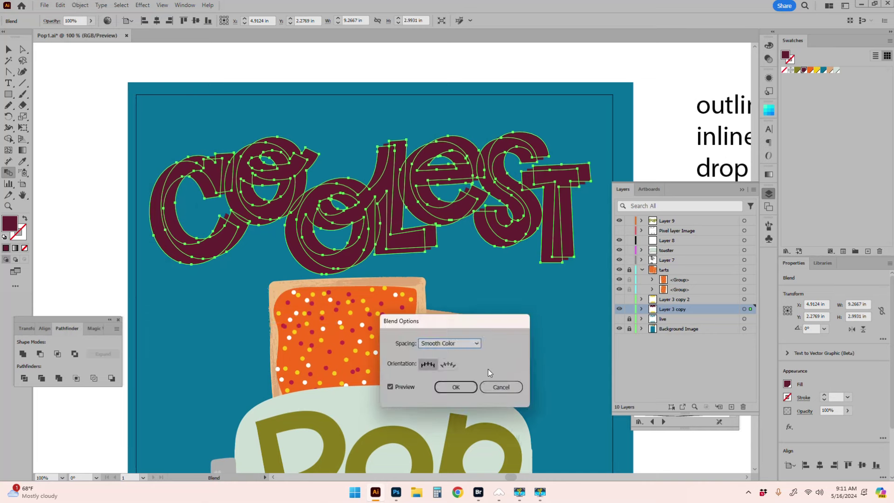
left_click(474, 345)
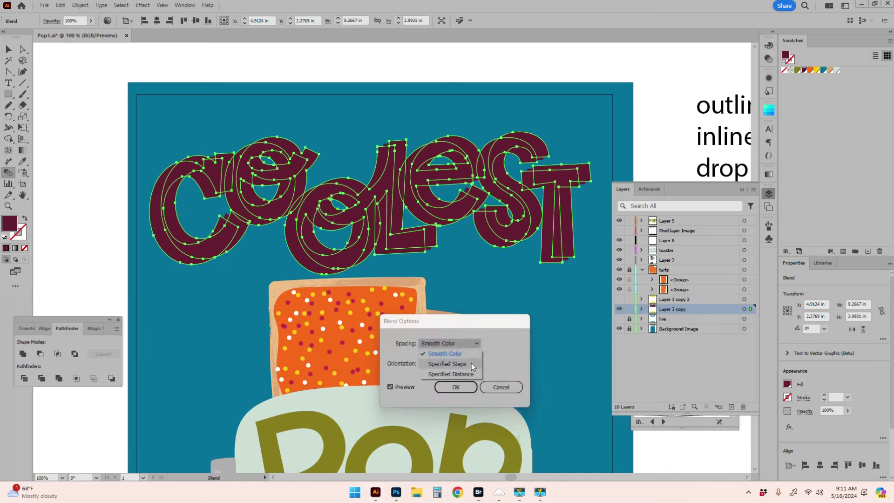
left_click(471, 363)
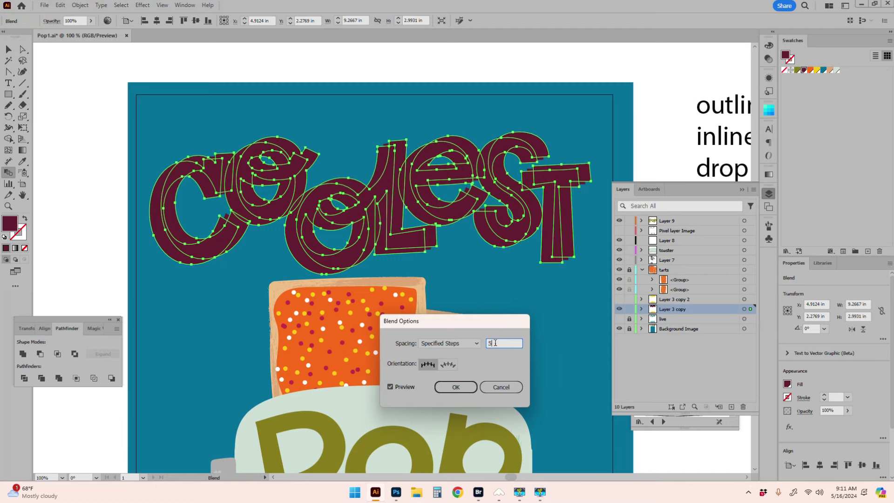
left_click(465, 388)
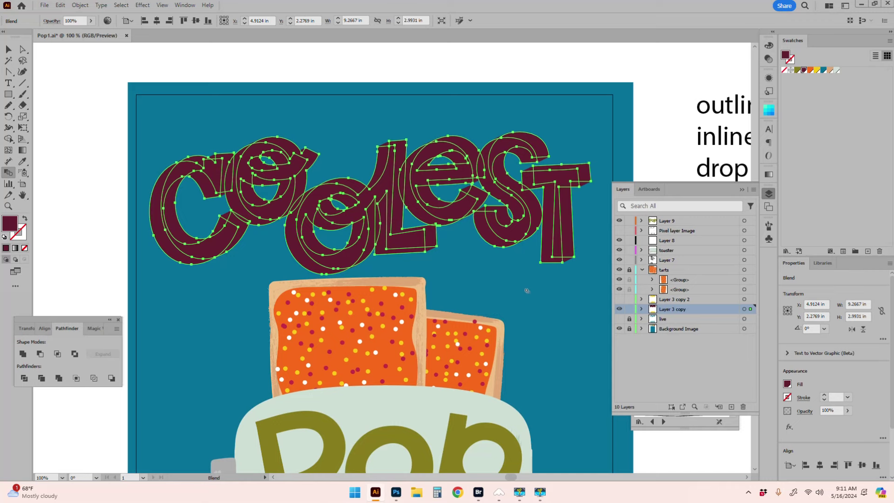
Step: Expand the maroon COOLEST blend with Object and Fill enabled
left_click(8, 206)
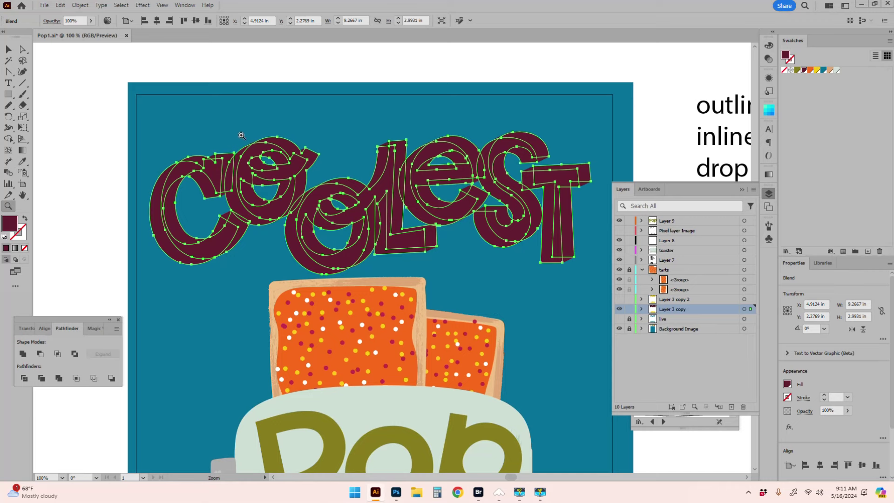
left_click_drag(238, 131, 385, 301)
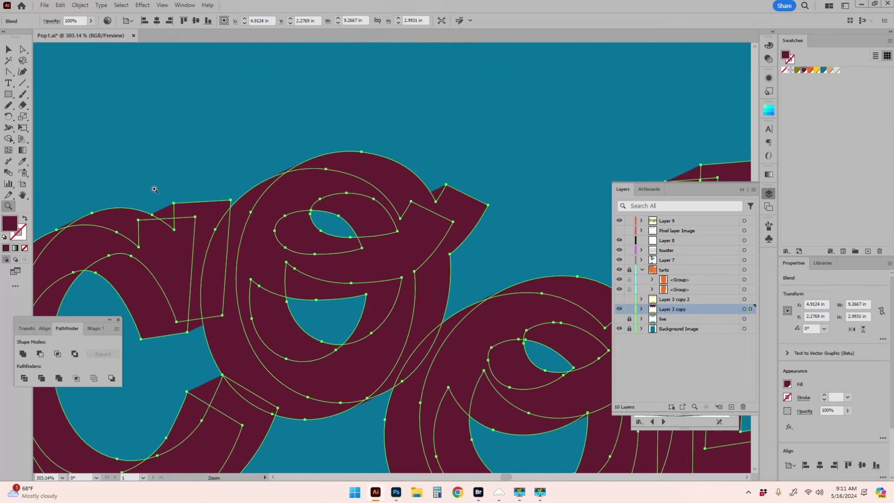
left_click_drag(142, 190, 282, 357)
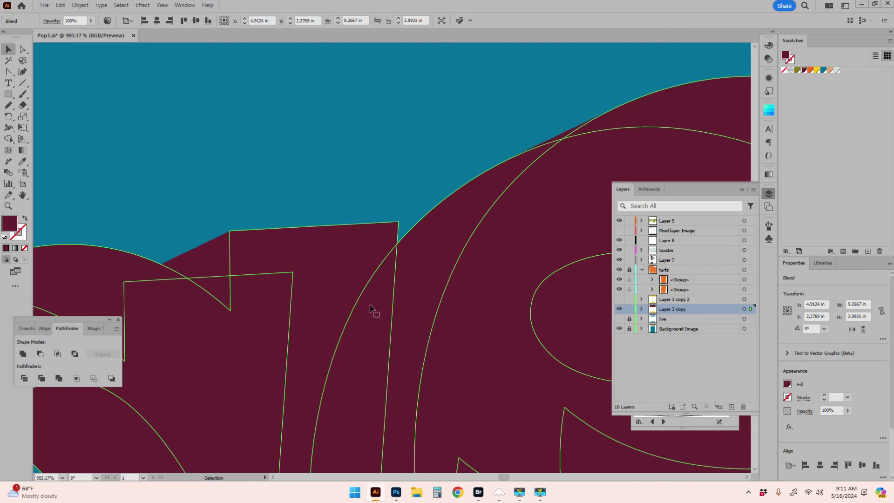
left_click(435, 323, "alt")
left_click(453, 324, "alt")
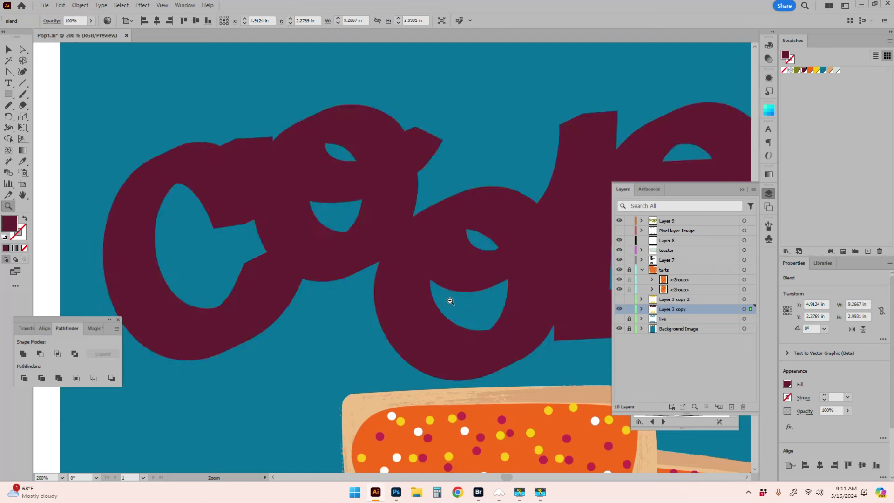
left_click(451, 301, "alt")
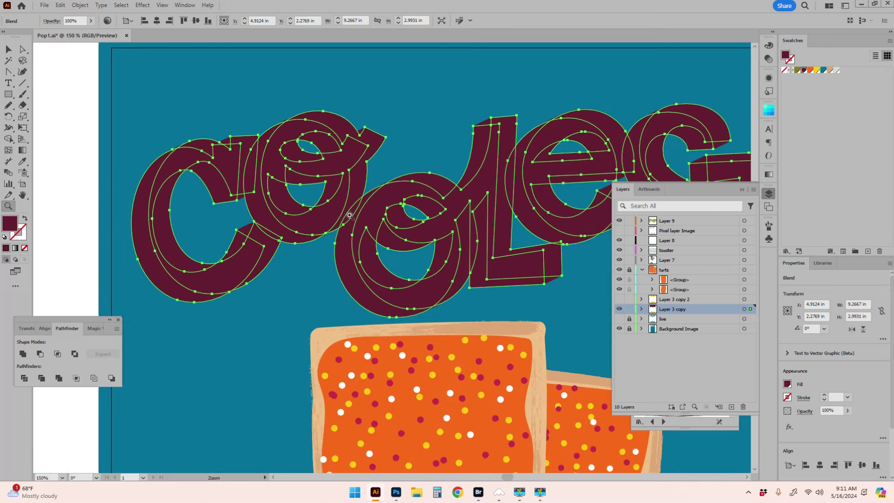
left_click(81, 6)
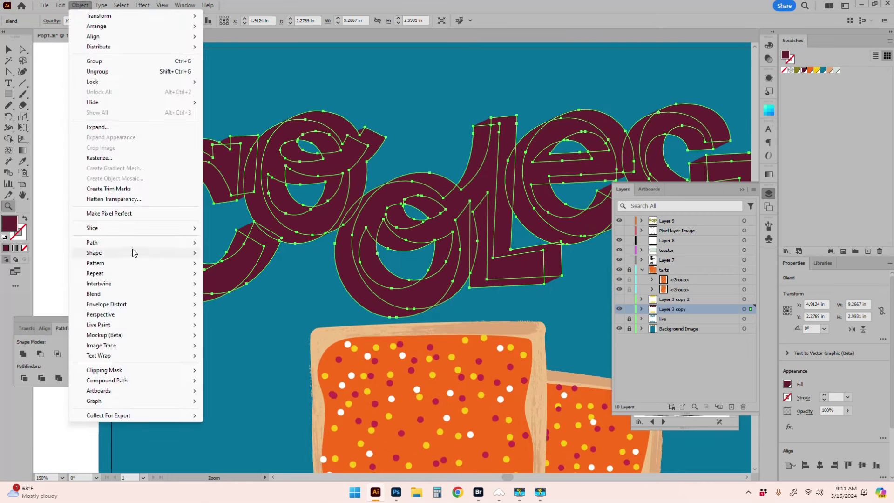
mouse_move(132, 250)
left_click(133, 129)
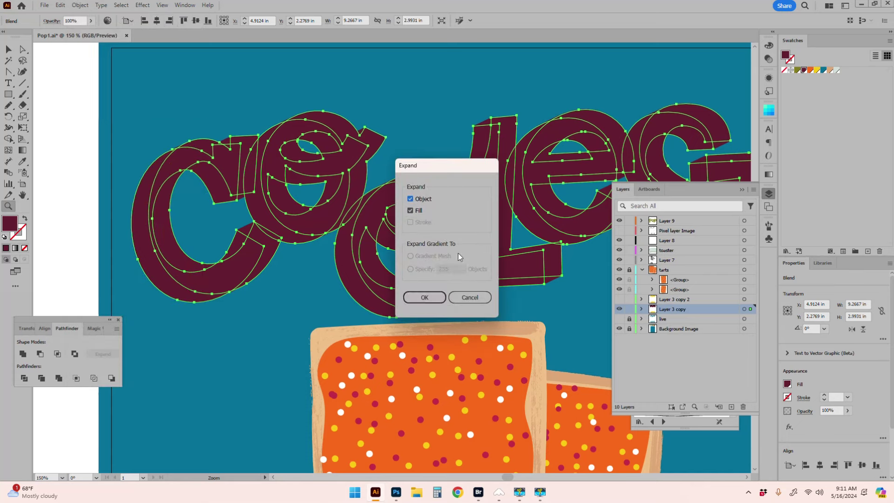
left_click(424, 298)
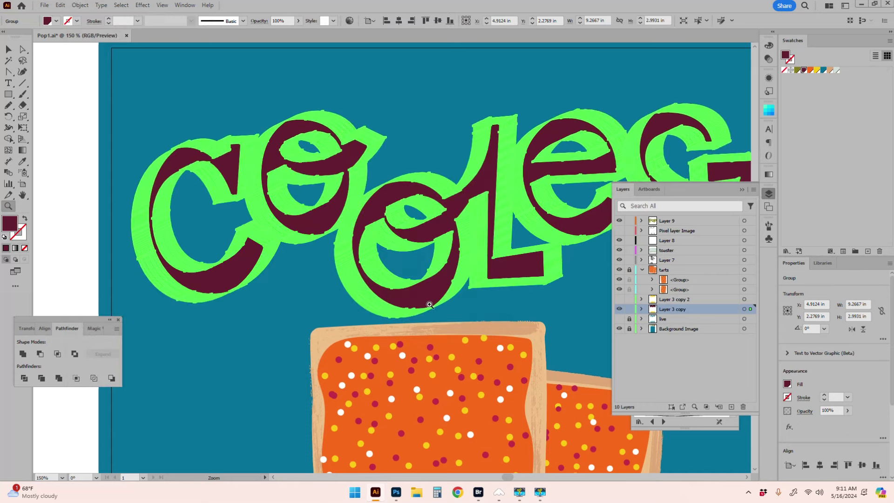
Step: Unite the overlapping maroon copies of the C, the first O, and the joined second O and L into solid shapes
key("a")
left_click(242, 341)
left_click(227, 259)
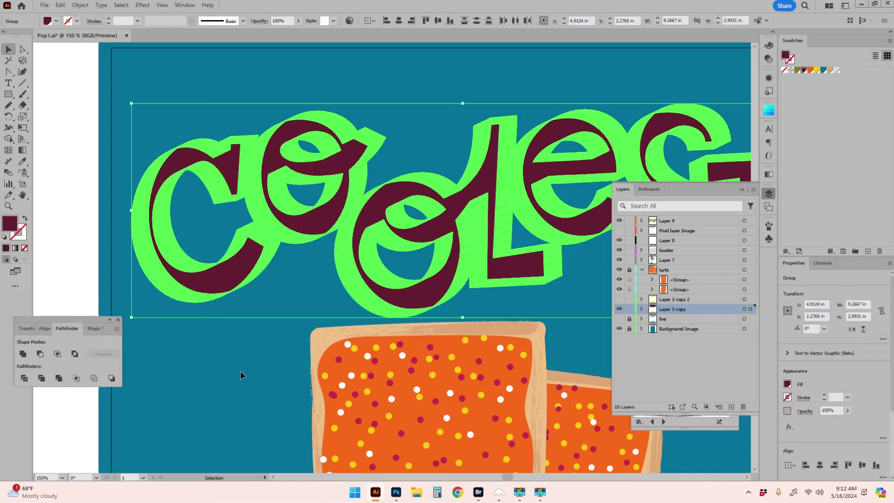
left_click(177, 117)
left_click(229, 229)
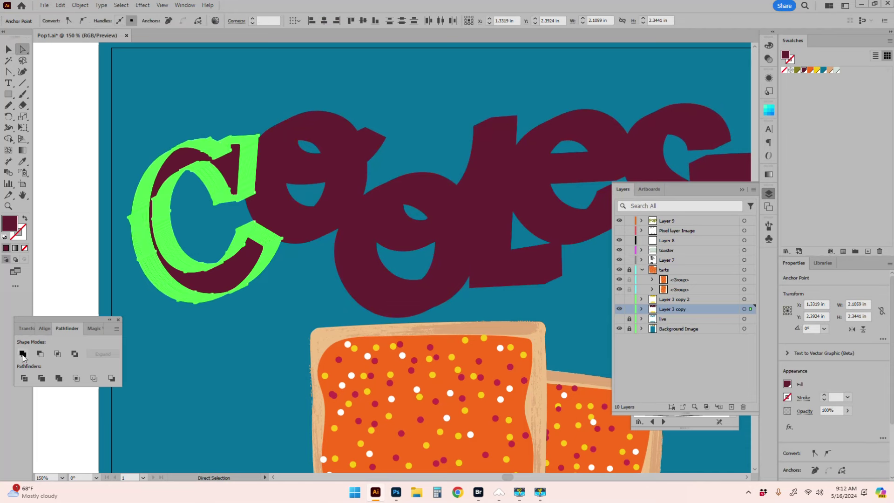
left_click(329, 217)
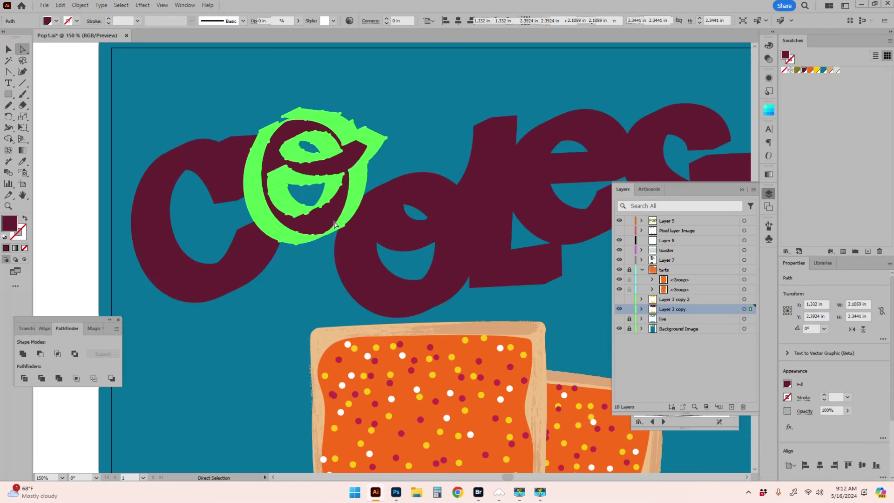
left_click(26, 351)
left_click(410, 296)
left_click(22, 353)
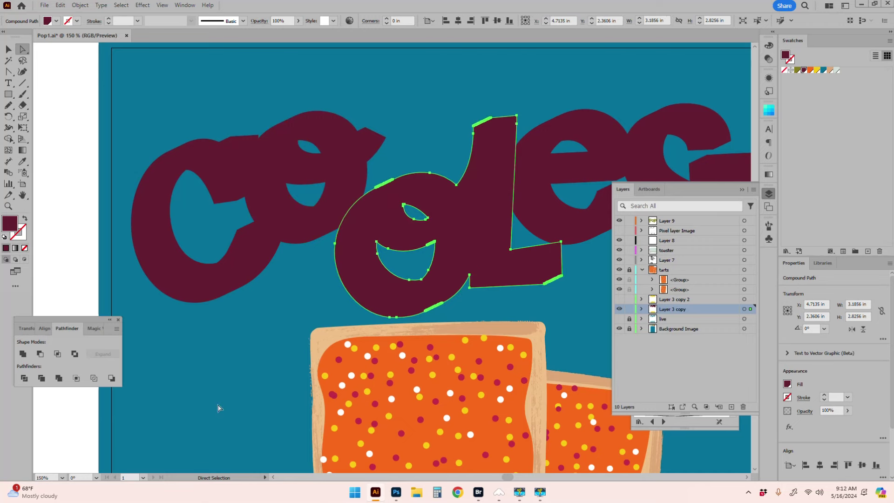
Step: Unite the overlapping maroon copies of the E, the S and the T into one solid shape per letter
left_click(578, 205)
key("ctrl+alt+bracketright")
key("ctrl+alt+bracketright")
key("ctrl+alt+bracketright")
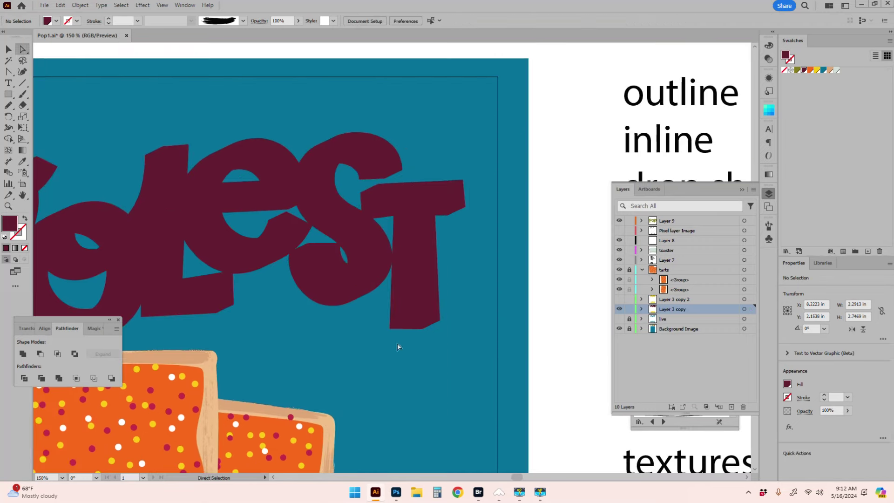
key("ctrl+alt+bracketright")
key("ctrl+alt+bracketright")
key("ctrl+alt+bracketright")
key("ctrl+alt+bracketright")
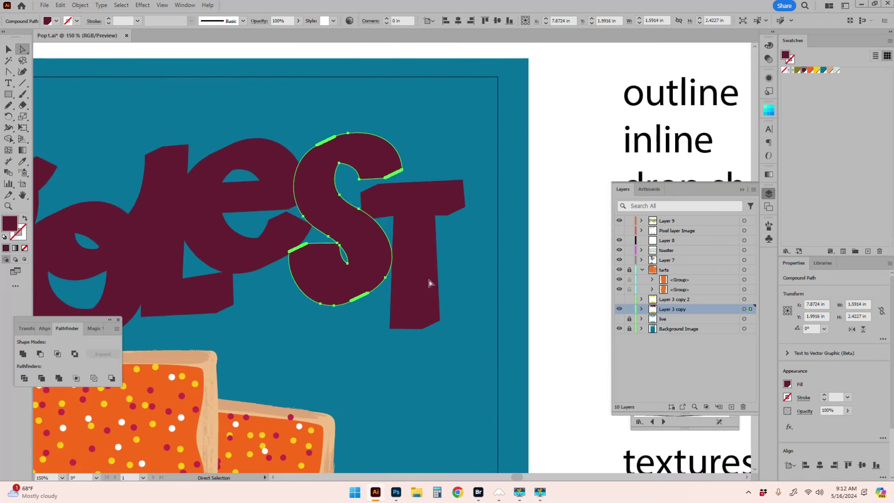
left_click(22, 354)
Step: Smooth the stepped diagonal edge under the right end of the maroon T's crossbar
key("z")
left_click_drag(461, 237, 383, 181)
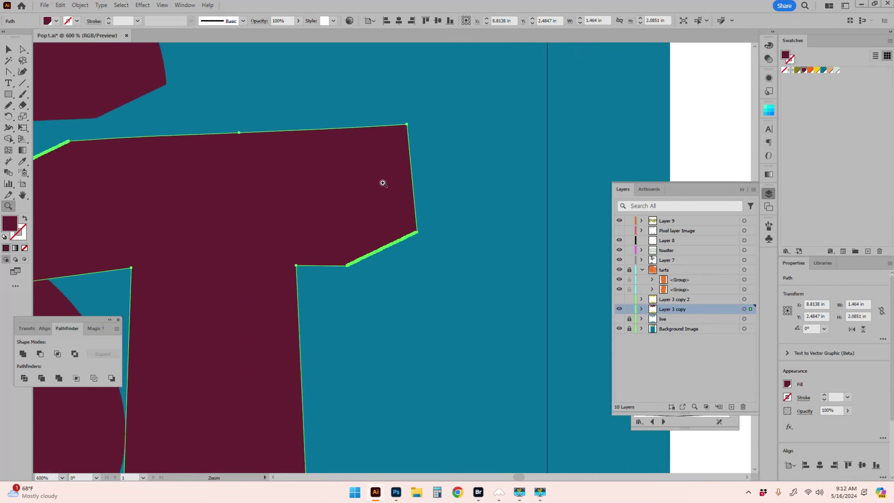
key("b")
left_click_drag(416, 233, 352, 263)
Step: Smooth the stepped diagonal at the upper left of the maroon T's crossbar and delete its surplus anchor points
key("z")
left_click_drag(285, 281, 292, 281)
left_click_drag(136, 207, 297, 238)
key("a")
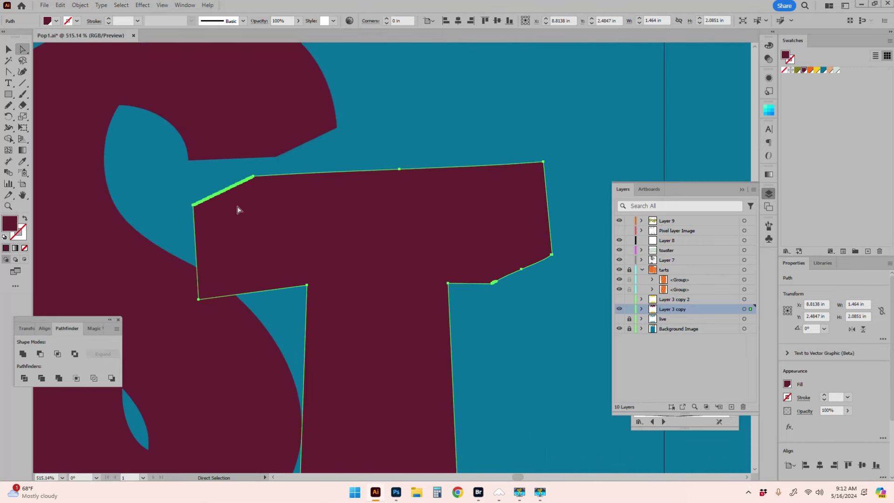
key("b")
left_click_drag(238, 183, 257, 173)
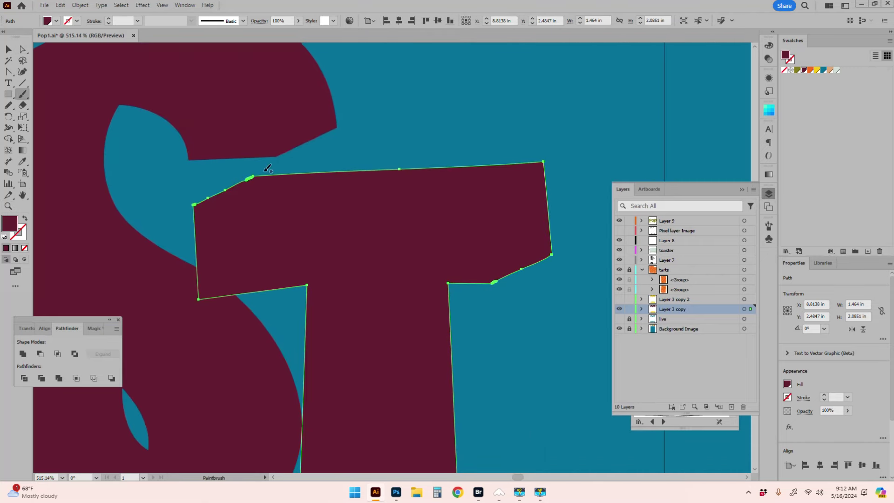
key("minus")
left_click(208, 198)
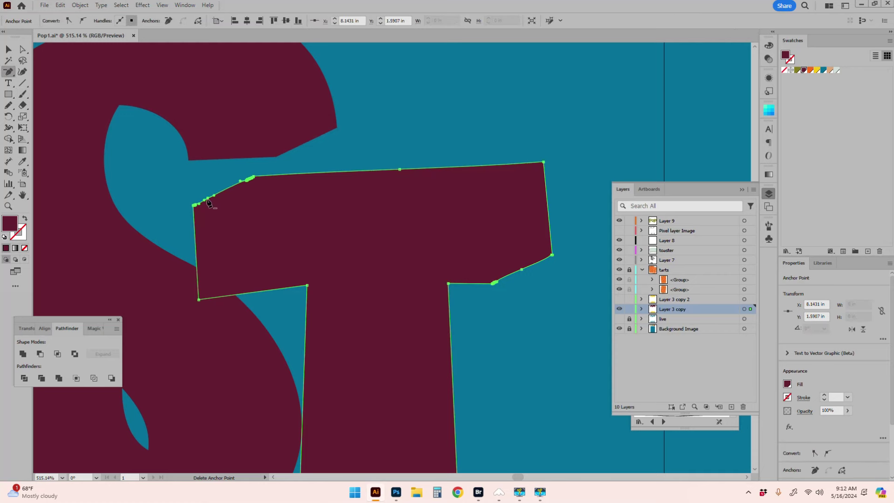
left_click(246, 179)
left_click(248, 182)
key("space")
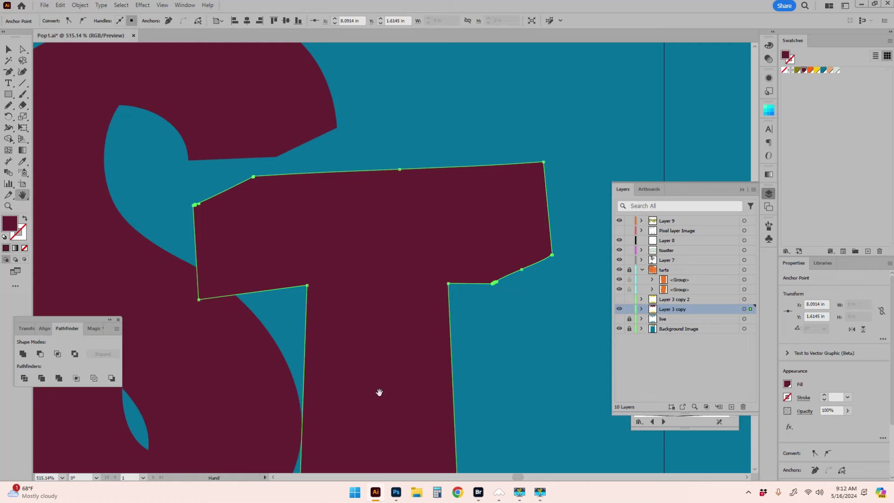
Step: Smooth the stepped diagonal edge at the foot of the maroon T's stem and delete a surplus anchor point
left_click_drag(394, 407, 343, 64)
left_click(384, 311, "ctrl")
key("b")
left_click_drag(354, 331, 406, 306)
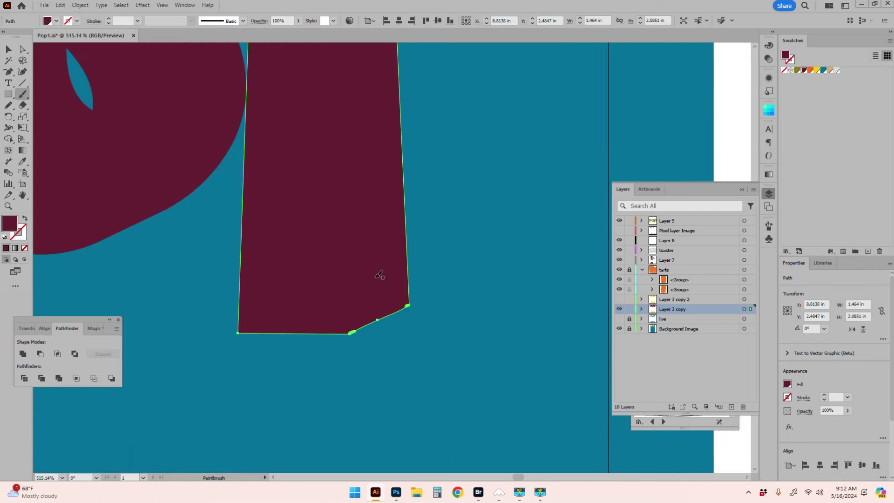
key("minus")
left_click(353, 333)
scroll(262, 191, "down", 2)
Step: Smooth the stepped diagonal edges around the opening of the maroon E
key("space")
left_click_drag(262, 191, 569, 426)
left_click(265, 282, "ctrl")
key("b")
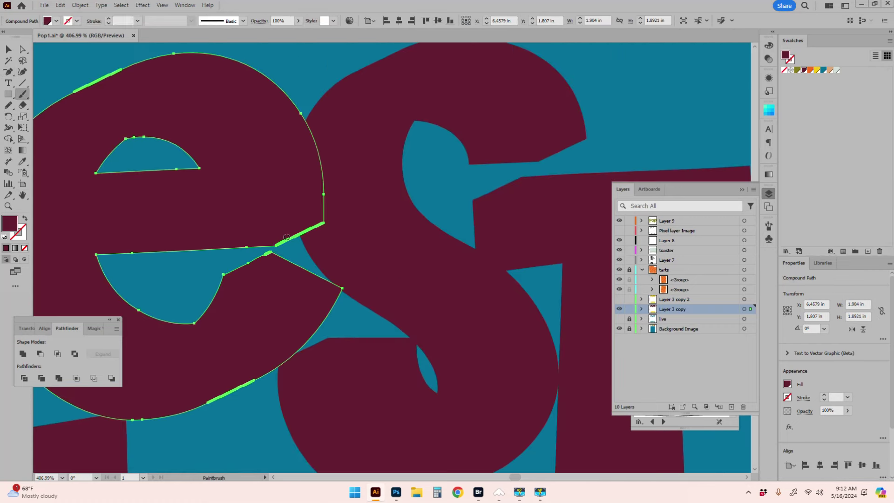
Step: Smooth the stepped diagonals at the foot and top of the maroon L, deleting a surplus anchor point at the foot
key("space")
left_click_drag(265, 370, 585, 184)
left_click(399, 314, "ctrl")
left_click_drag(397, 344, 439, 325)
key("minus")
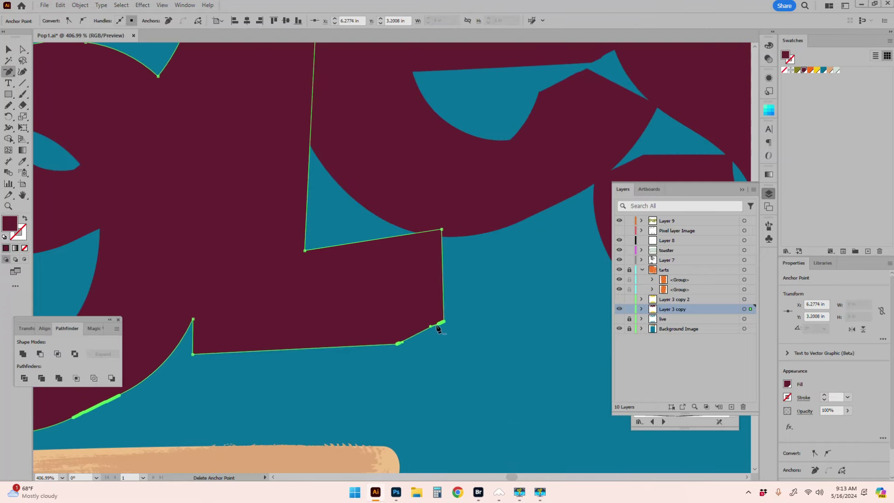
left_click(439, 325)
key("space")
left_click_drag(247, 88, 334, 406)
key("b")
left_click_drag(291, 232, 338, 210)
Step: Smooth the stepped diagonal beside the serif on top of the maroon C and delete a surplus anchor point
key("z")
left_click(90, 434, "alt")
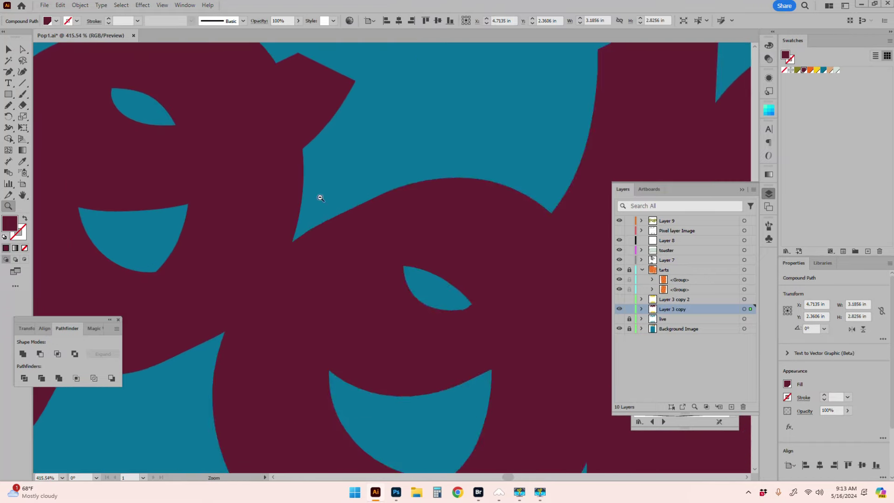
left_click(163, 184, "alt")
left_click(229, 204)
left_click(370, 258, "ctrl")
left_click(370, 257)
key("b")
left_click_drag(369, 250, 409, 230)
key("minus")
left_click(410, 229)
Step: Smooth the stepped diagonals at the C's opening, delete a surplus anchor point, and show the yellow lettering in Layer 3 copy 2
key("z")
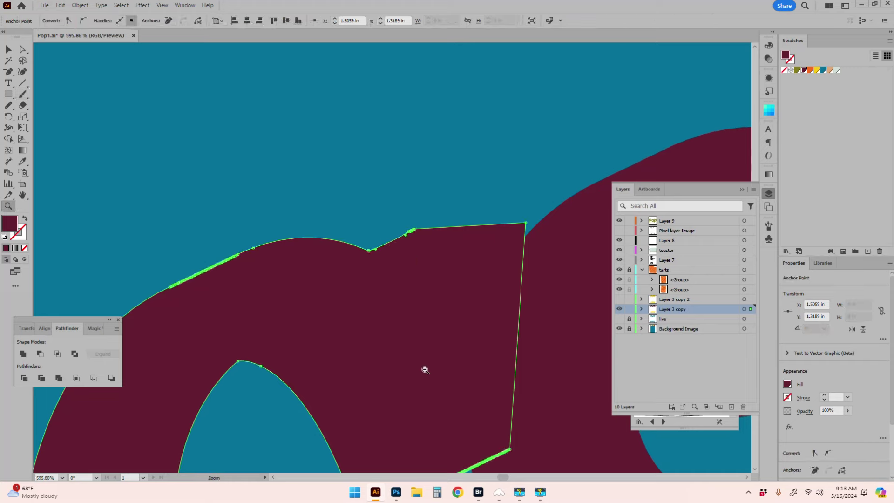
left_click(473, 428, "alt")
key("ctrl+shift+a")
left_click(392, 254)
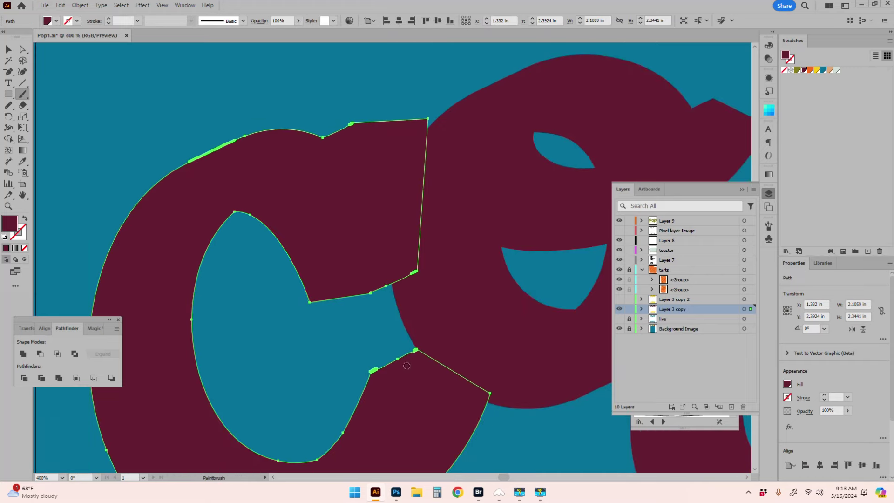
key("-")
left_click(378, 370)
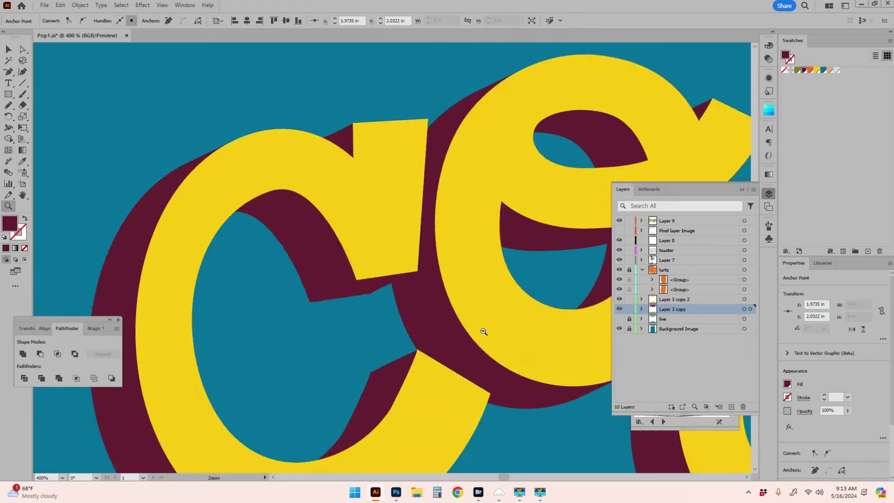
Step: Move the yellow COOLEST lettering together with its maroon shadow slightly up and to the right
key("ctrl+shift+a")
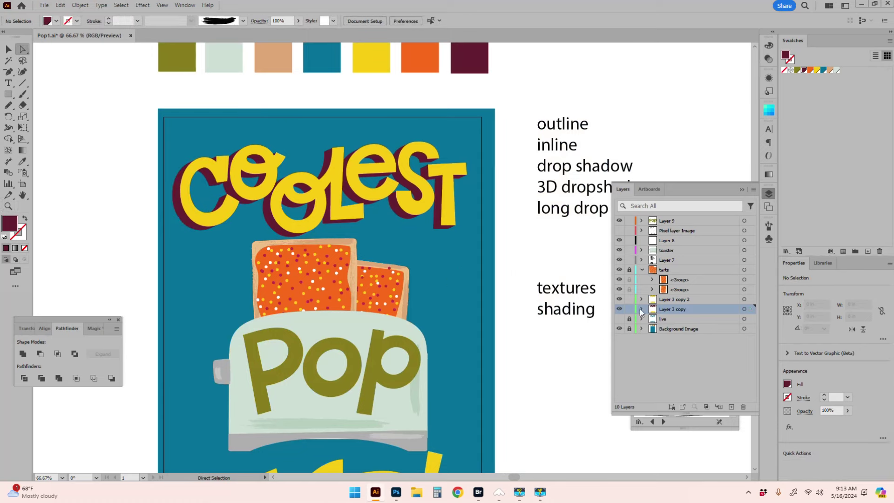
key("v")
left_click(455, 213)
left_click_drag(448, 211, 451, 208)
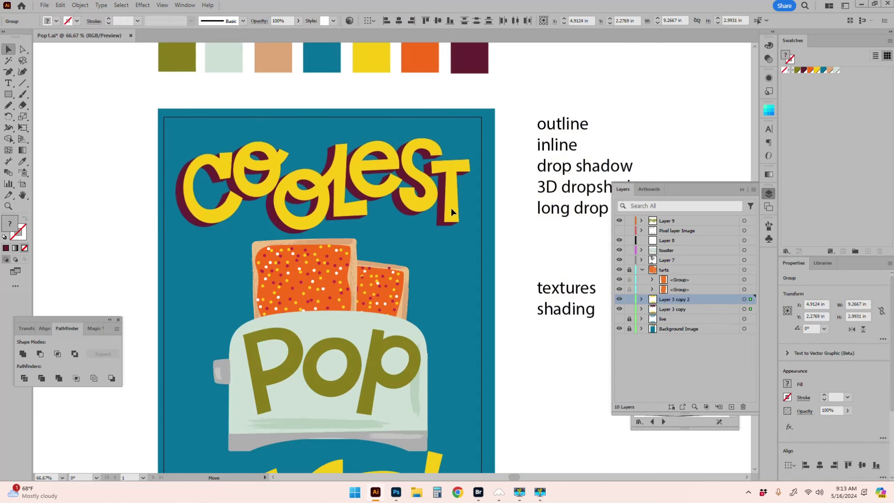
key("ctrl+shift+a")
Step: On a new layer above the locked lettering, draw maroon 1 pt inline strokes through the T's crossbar and stem, without fill
key("z")
left_click(439, 214)
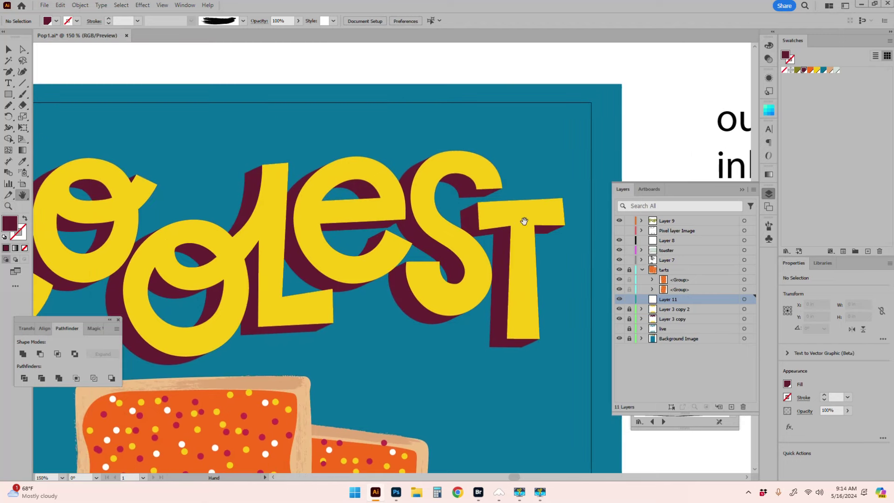
key("p")
left_click(488, 214)
left_click(556, 210)
key("a")
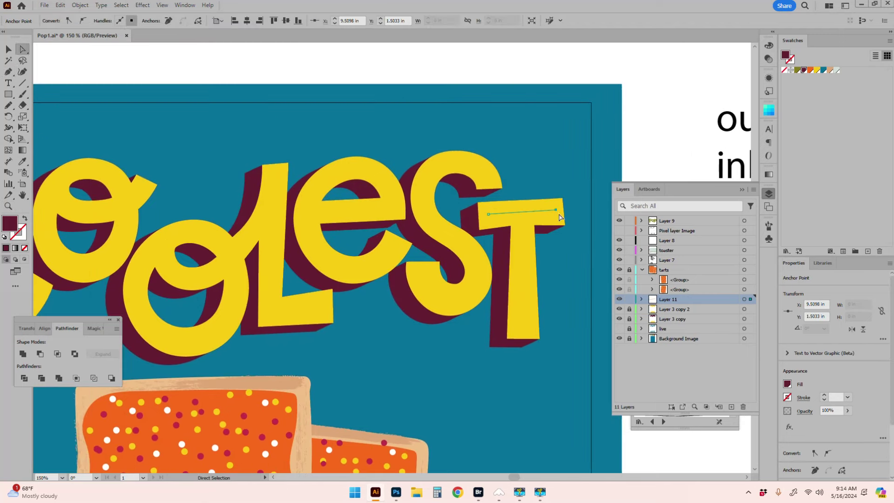
key("shift+x")
key("p")
left_click(525, 211)
left_click(523, 325)
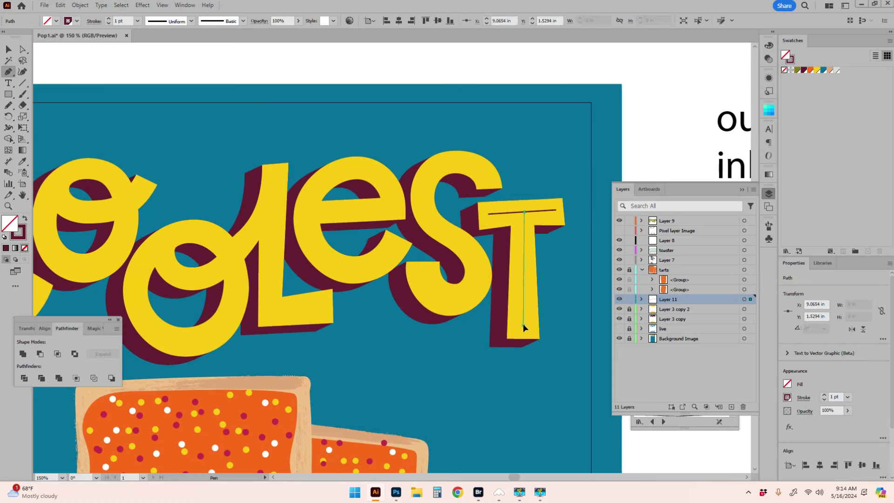
Step: Draw maroon inline strokes along the centres of the S, the E and the L
key("n")
mouse_move(488, 178)
left_mouse_down()
mouse_move(428, 176)
mouse_move(474, 275)
mouse_move(426, 272)
left_mouse_up()
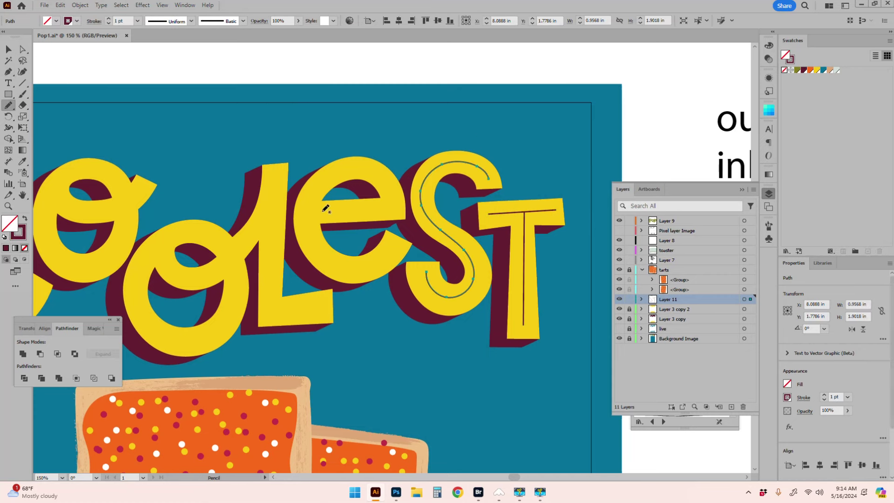
key("ctrl+shift+a")
mouse_move(313, 212)
left_mouse_down()
mouse_move(319, 190)
mouse_move(316, 245)
mouse_move(393, 246)
left_mouse_up()
left_click_drag(276, 171, 325, 307)
key("ctrl+shift+a")
Step: Draw a freehand inline stroke from the top of the L through the loops of the second O, and refine its curve
left_click_drag(245, 245, 404, 259)
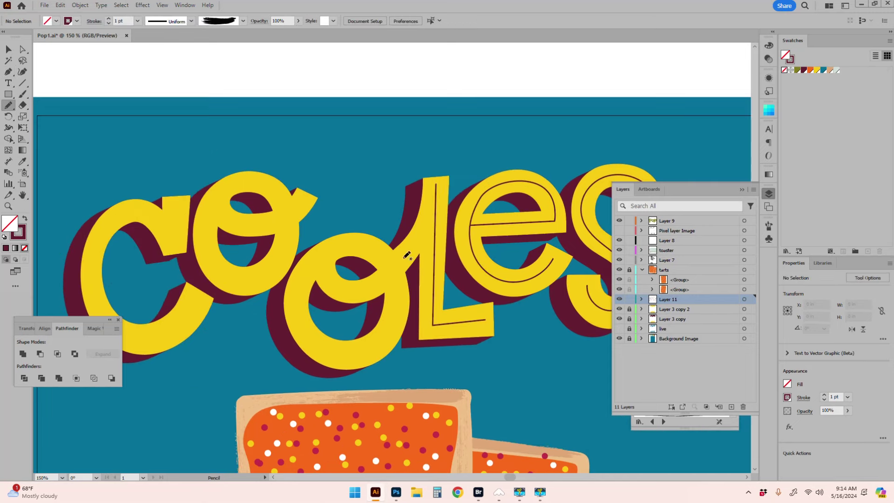
mouse_move(436, 184)
left_mouse_down()
mouse_move(311, 270)
mouse_move(385, 334)
mouse_move(336, 282)
left_mouse_up()
key("b")
key("ctrl+shift+a")
key("a")
left_click(415, 239)
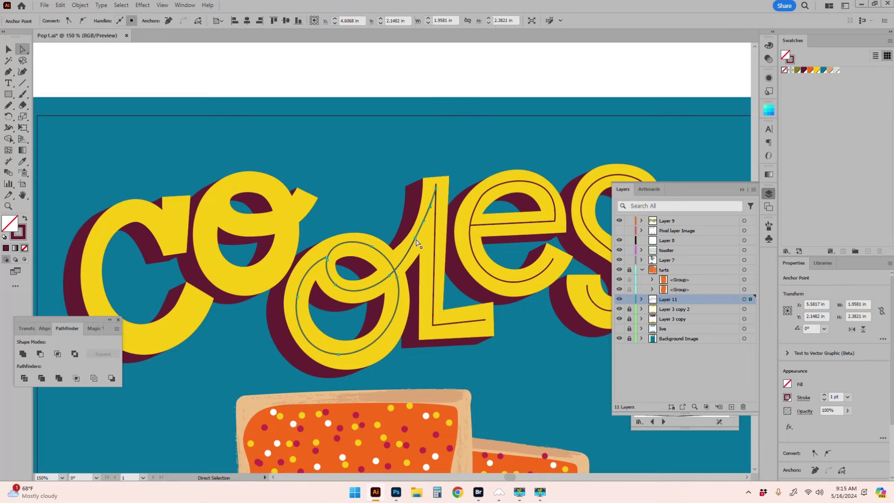
key("ctrl+shift+a")
Step: Draw a freehand inline stroke through the first O, smooth it, and adjust its end point
key("n")
mouse_move(305, 198)
left_mouse_down()
mouse_move(212, 278)
mouse_move(216, 201)
left_mouse_up()
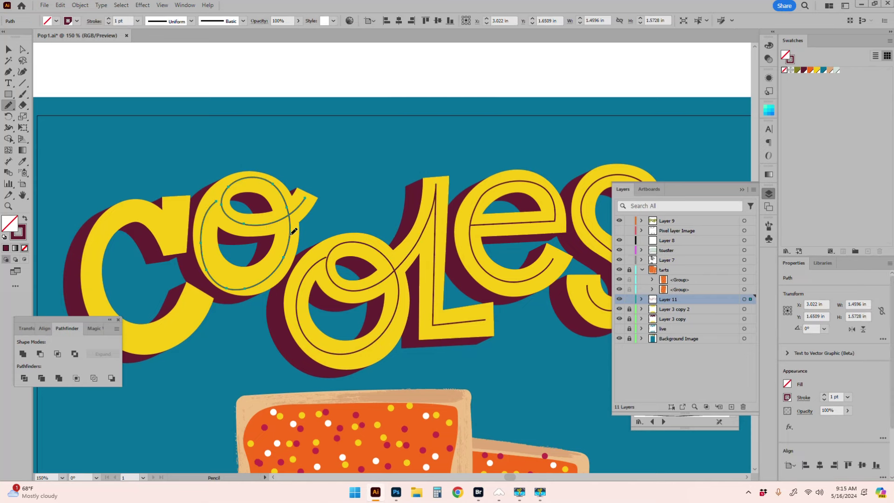
left_click_drag(290, 234, 211, 249)
key("b")
key("ctrl+shift+a")
key("a")
left_click_drag(216, 201, 221, 201)
key("ctrl+shift+a")
Step: Draw inline strokes through the C's serif and curved body, and smooth the curve
key("z")
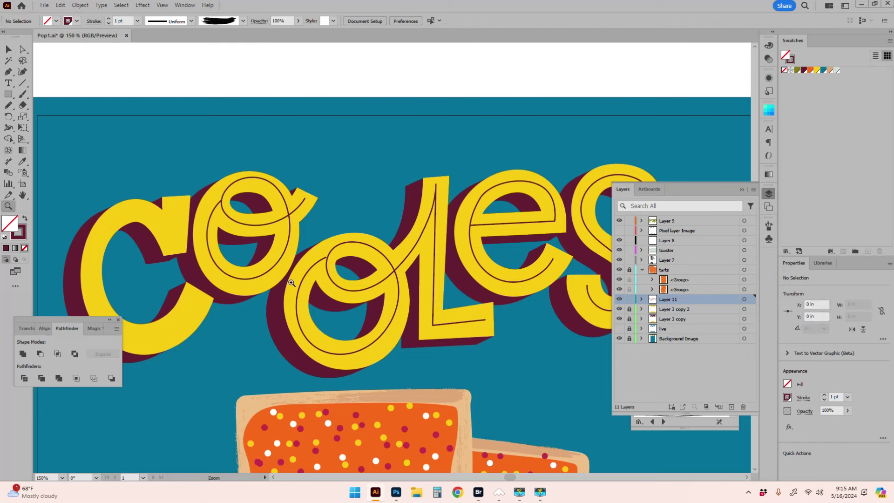
left_click_drag(291, 283, 406, 276)
key("n")
left_click_drag(290, 195, 304, 294)
left_click_drag(221, 213, 273, 330)
key("b")
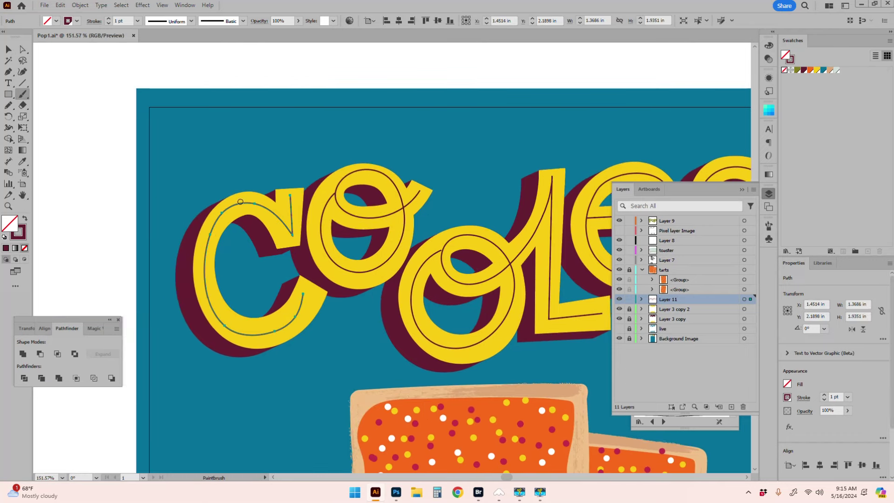
key("a")
left_click(294, 317)
Step: Save the poster as Pop2.ai
key("z")
left_click_drag(372, 340, 280, 339)
left_click(449, 365, "ctrl")
left_click(424, 370, "alt")
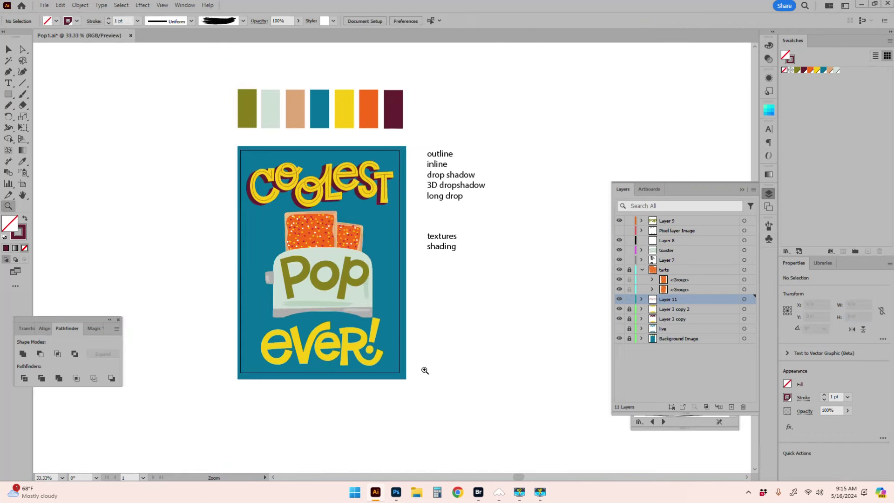
left_click(387, 238)
left_click(386, 285)
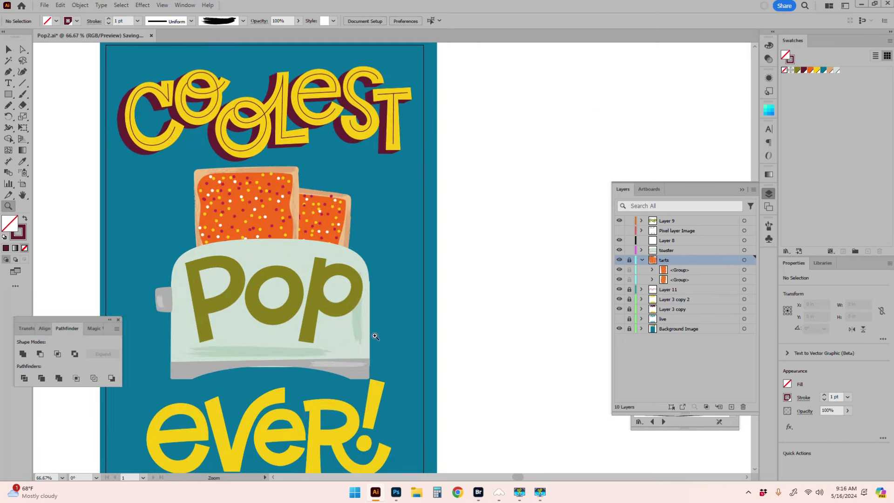
Step: Unlock Layer 3 copy to work on the EVER! lettering
key("h")
left_click_drag(361, 359, 464, 281)
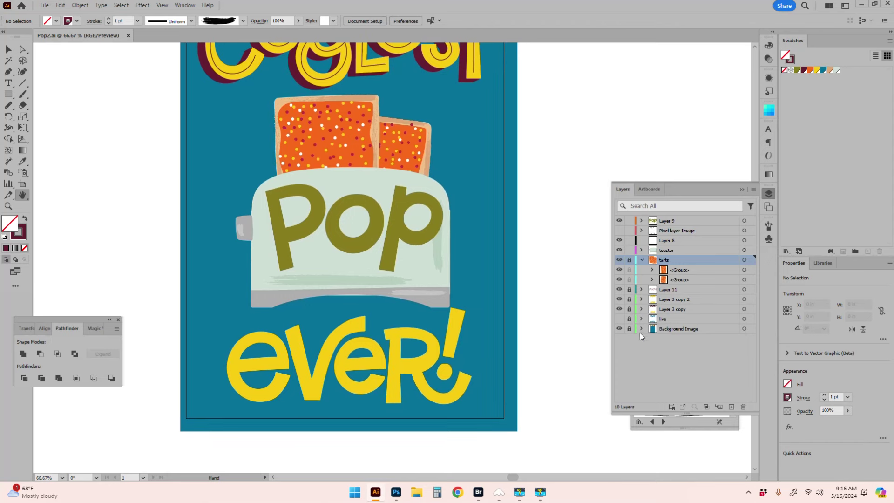
left_click(630, 309)
left_click(520, 431)
key("a")
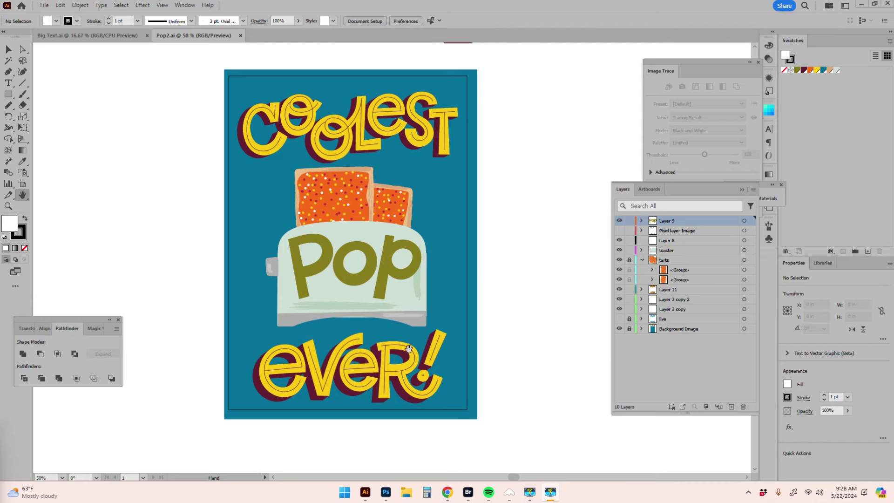
Step: Unlock the tarts layer, then delete the shading strokes on the toaster's body, base and side lever
left_click(629, 260)
key("a")
left_click(384, 311)
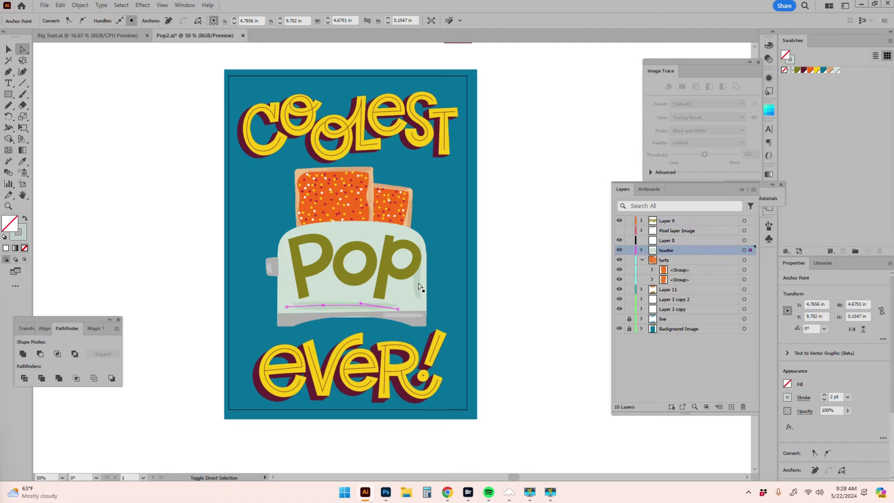
left_click(275, 264, "shift")
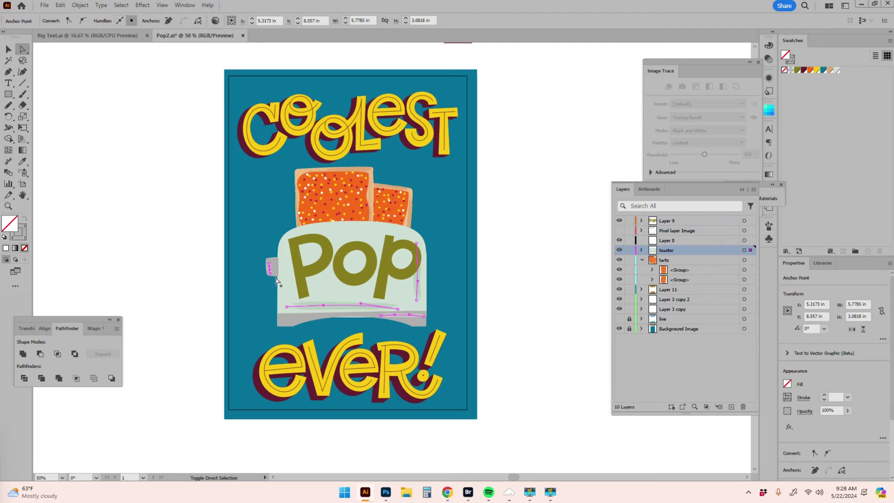
left_click(490, 339)
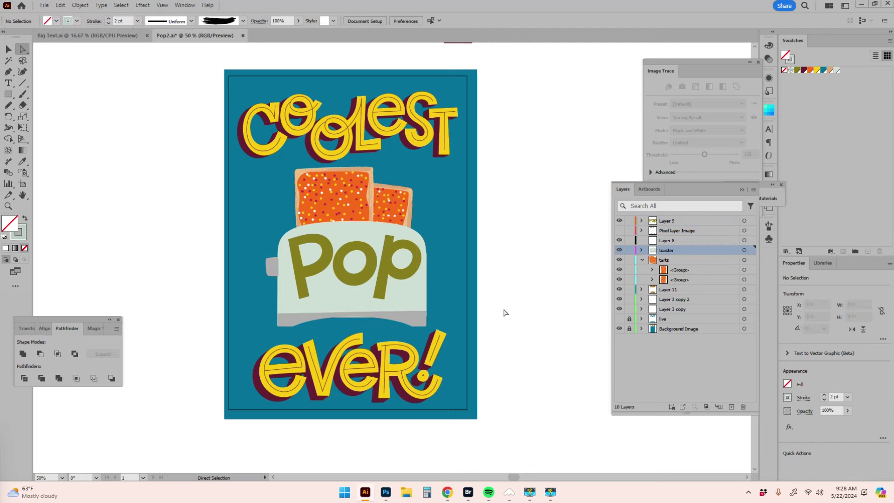
left_click(417, 320)
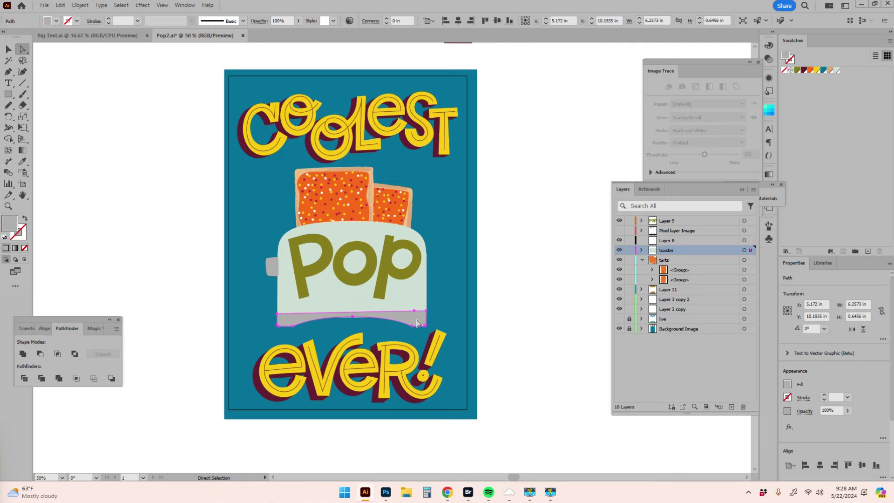
left_click(411, 207)
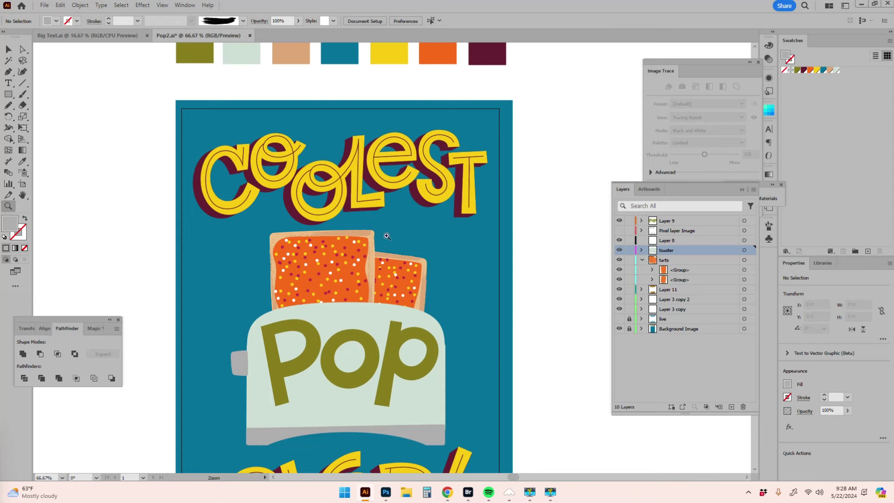
key("ctrl+minus")
key("a")
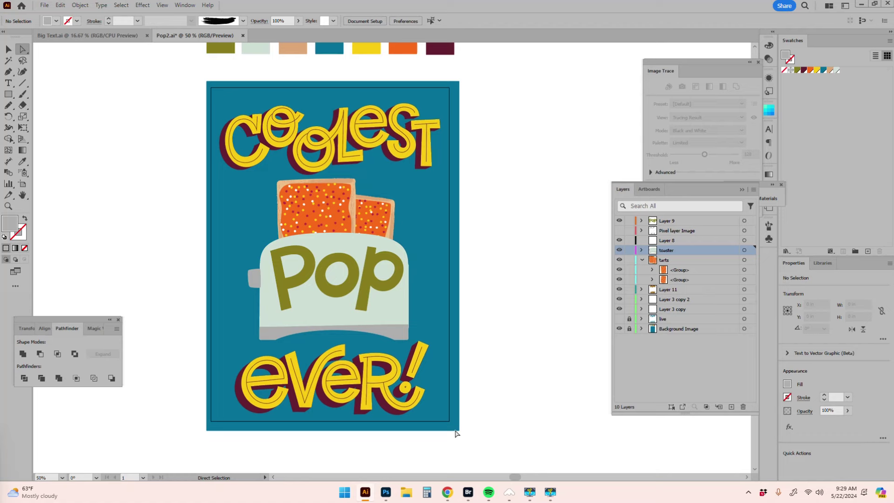
Step: Switch to Adobe Bridge and look through the Effects and Textures folder for a texture to use on the poster
left_click(468, 492)
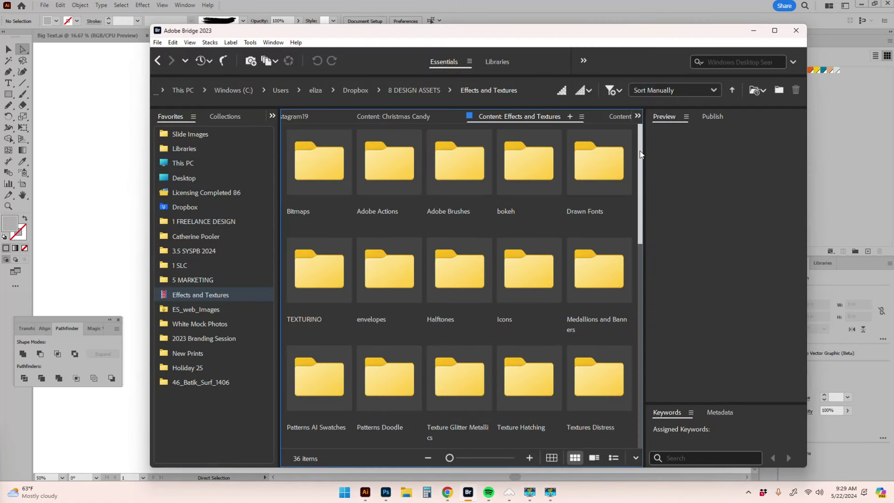
mouse_move(640, 166)
left_mouse_down()
mouse_move(640, 180)
mouse_move(640, 159)
left_mouse_up()
mouse_move(639, 163)
left_mouse_down()
mouse_move(637, 203)
mouse_move(633, 150)
left_mouse_up()
scroll(640, 210, "down", 1)
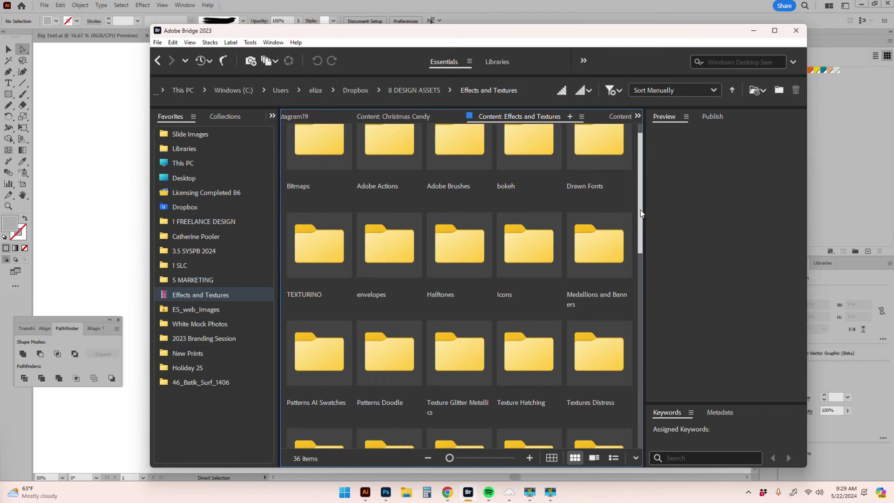
scroll(640, 207, "down", 1)
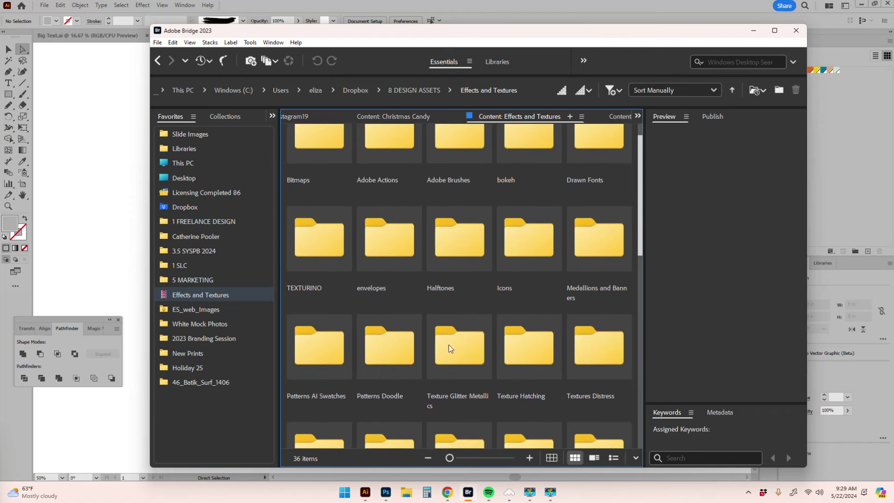
scroll(630, 303, "down", 10)
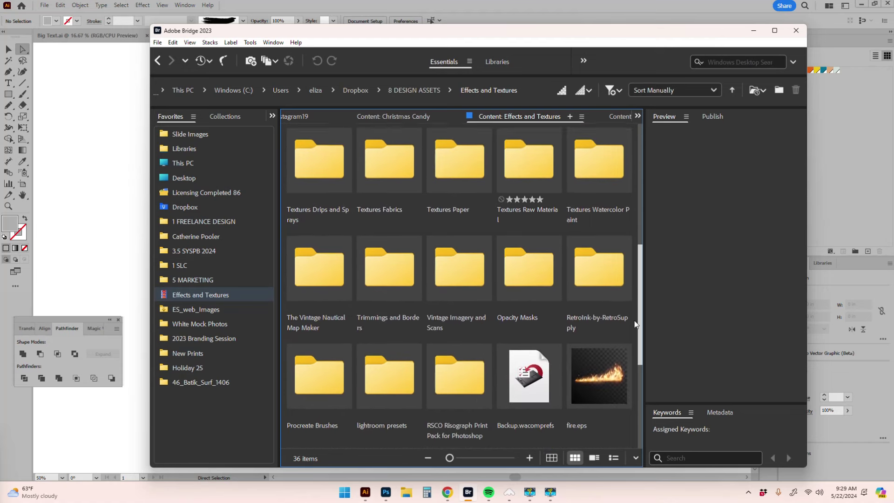
mouse_move(641, 327)
left_mouse_down()
mouse_move(640, 298)
mouse_move(632, 320)
left_mouse_up()
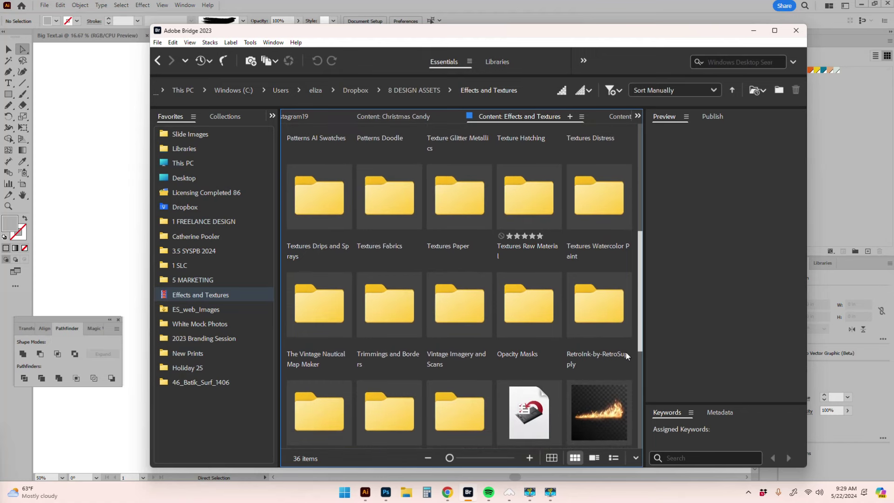
left_click_drag(641, 323, 629, 418)
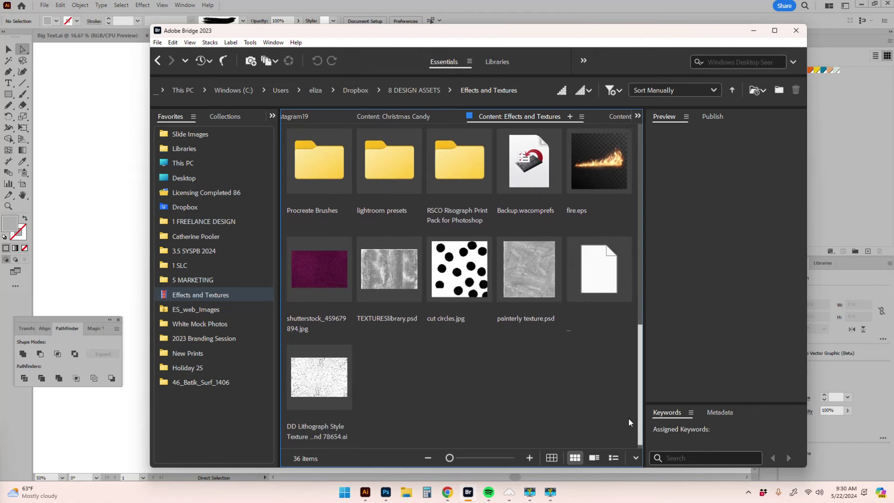
left_click_drag(628, 417, 630, 180)
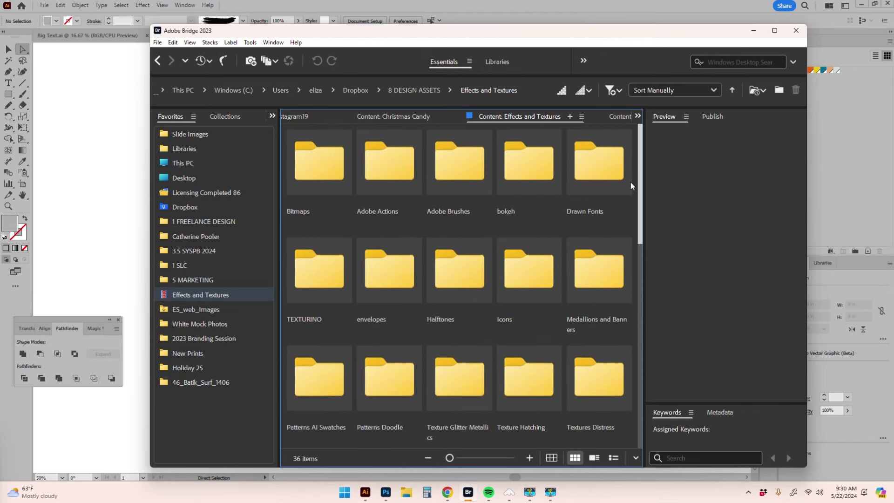
Step: Open the Halftones folder and open Haltone1.eps, Halftone2.eps and Halftone3.eps in Illustrator
scroll(627, 228, "down", 1)
left_click(460, 233)
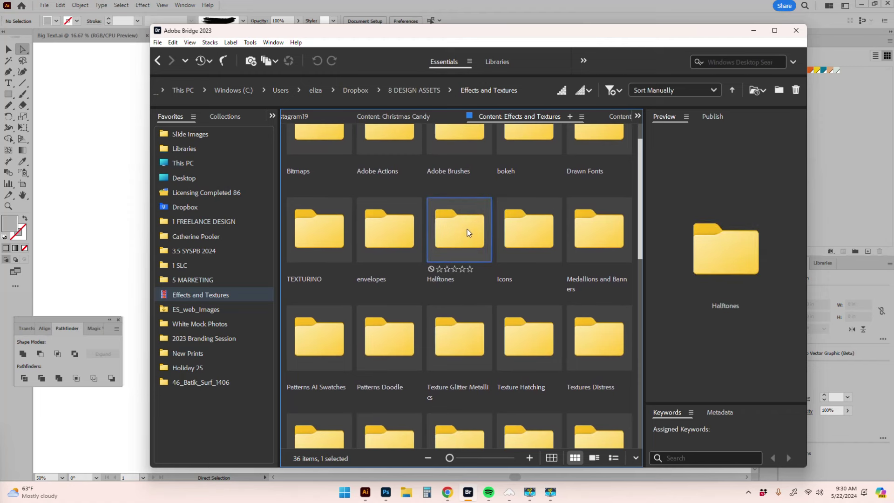
double_click(468, 232)
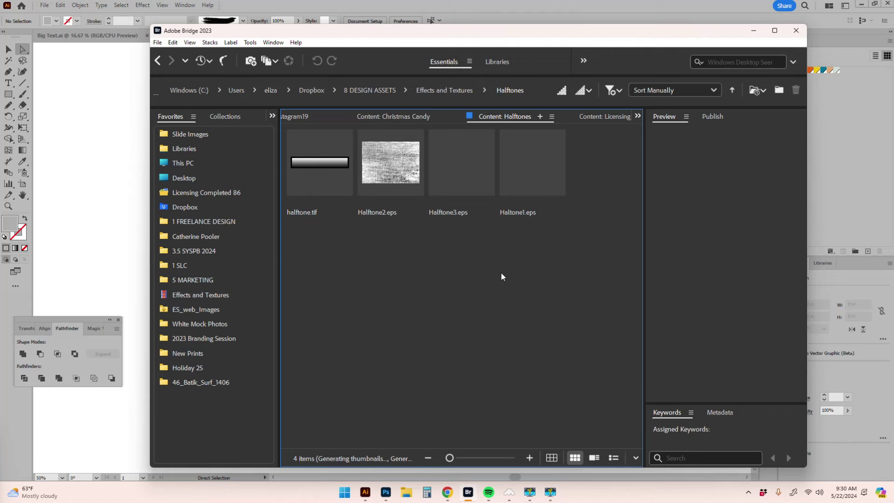
left_click(508, 158)
left_click(461, 160, "ctrl")
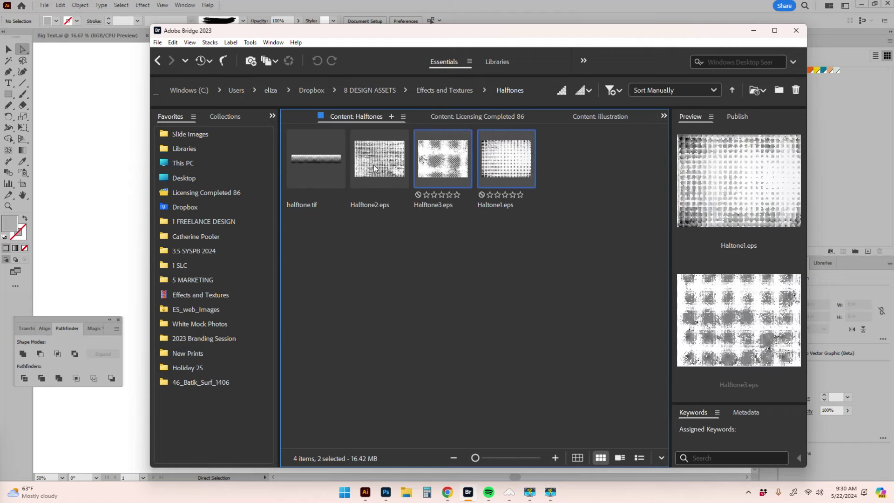
left_click(377, 167, "ctrl")
left_click_drag(504, 170, 496, 15)
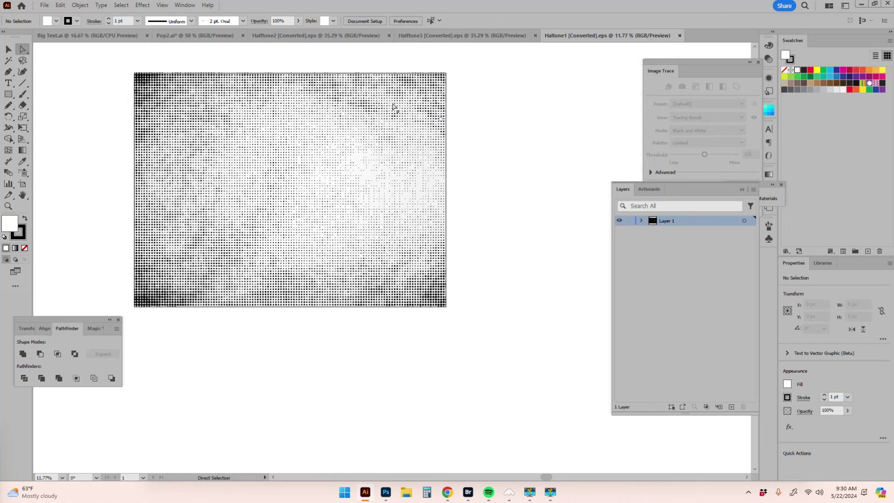
Step: Inspect the Halftone3 texture and examine the dot pattern of Halftone2 up close
left_click(472, 40)
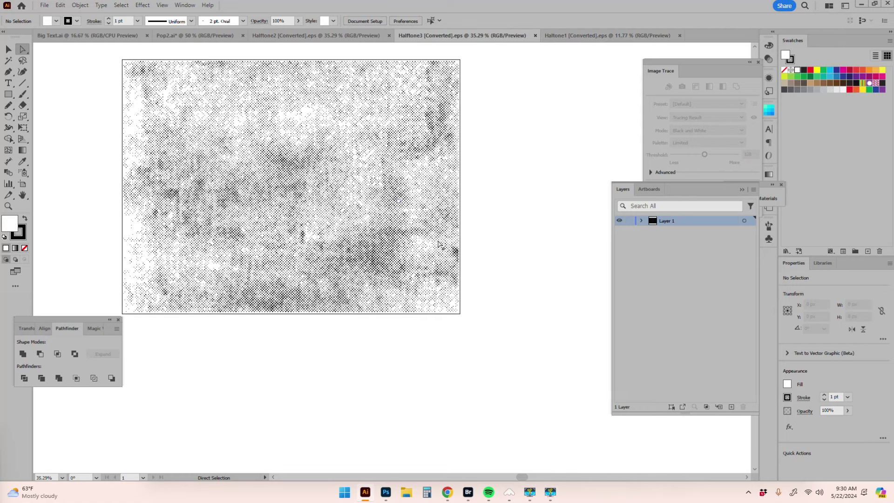
left_click(384, 39)
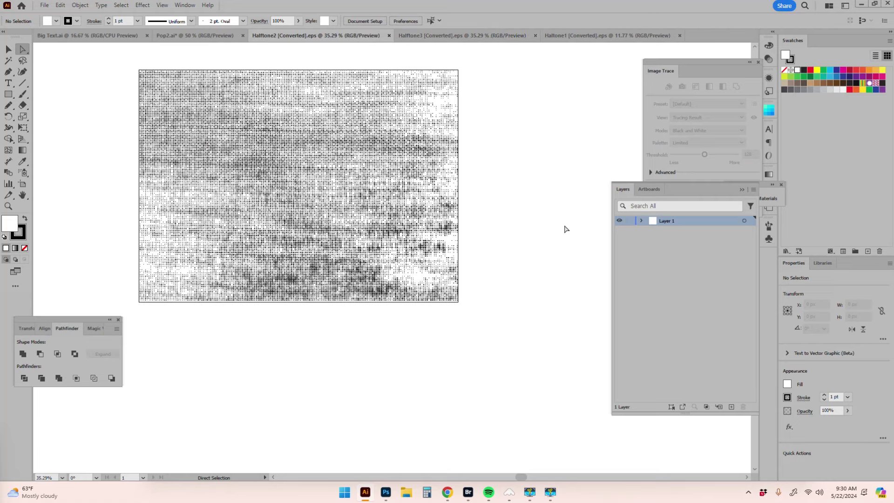
left_click(406, 196)
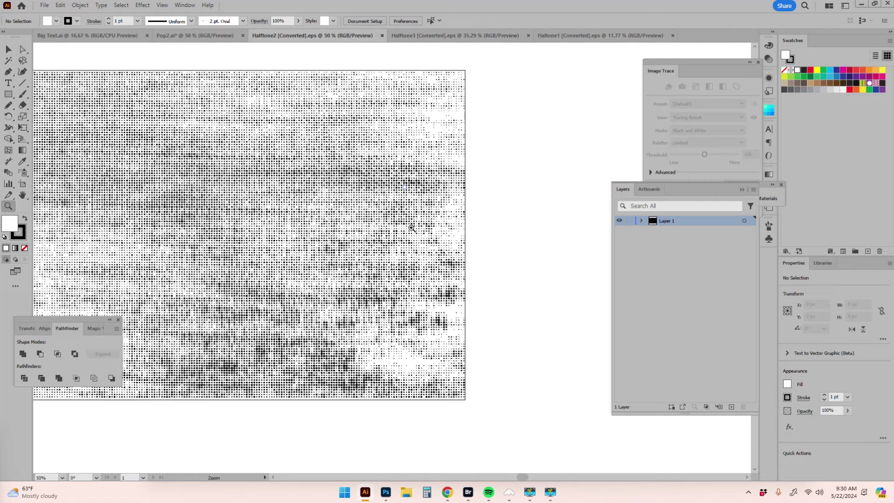
key("space")
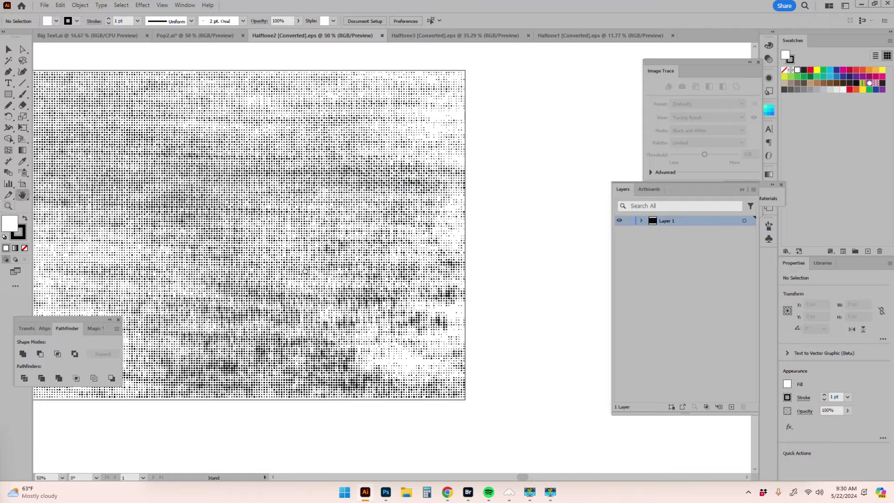
left_click_drag(424, 119, 526, 98)
Step: Copy the whole Haltone1 texture into Pop2.ai on a new layer directly above Background Image, with all other layers locked
left_click(571, 34)
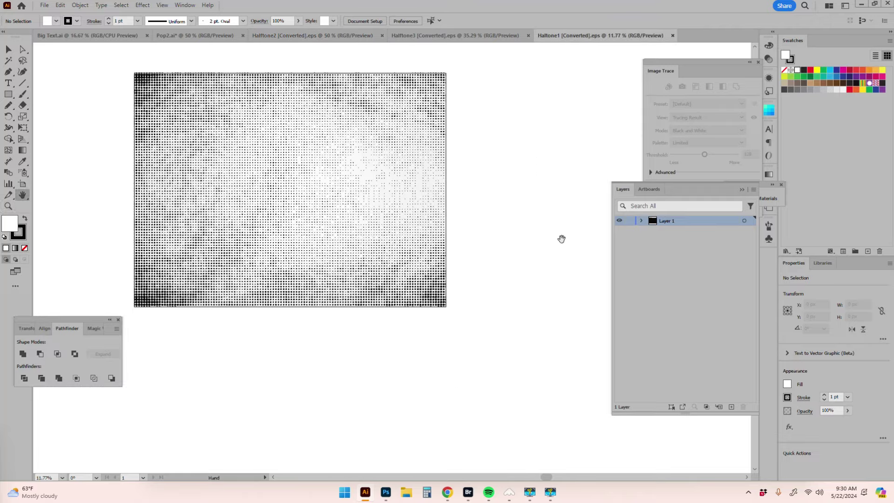
key("v")
key("ctrl+a")
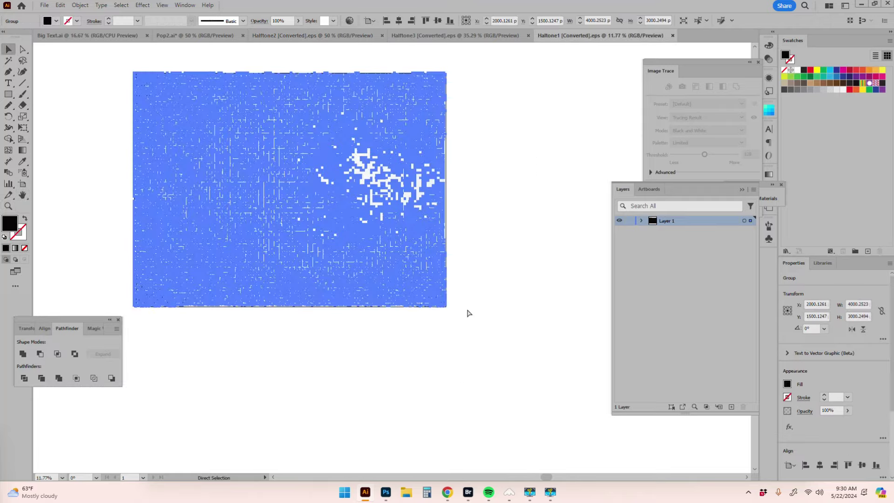
left_click(191, 36)
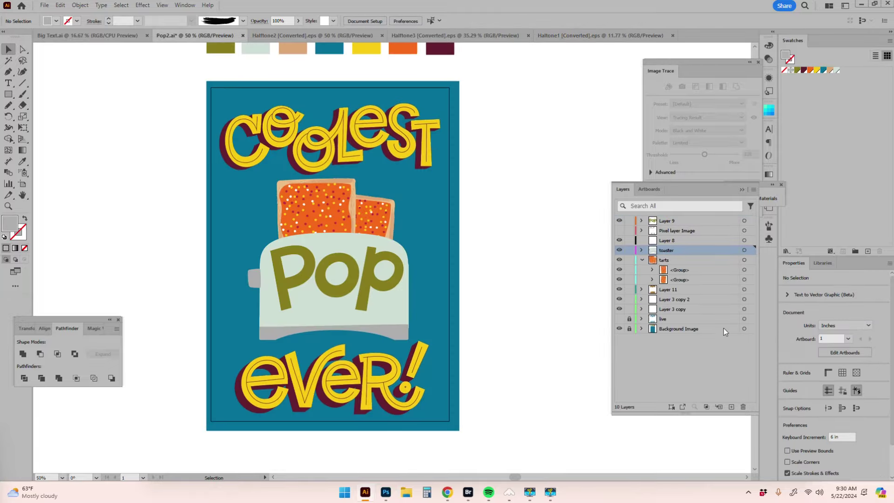
left_click(708, 331)
left_click(732, 406)
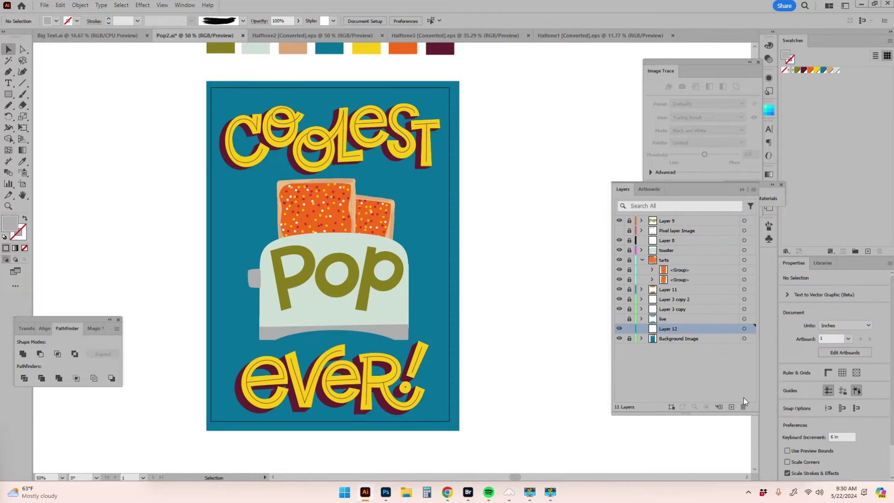
key("ctrl+v")
Step: Rotate the pasted halftone to 270° and shrink it over the poster to about 8.97 by 11.96 in
key("z")
left_click(428, 296, "alt")
left_click(428, 296, "alt")
left_click(429, 297, "alt")
left_click(429, 297, "alt")
left_click(429, 296, "alt")
key("v")
left_click_drag(434, 101, 237, 228)
left_click_drag(271, 259, 238, 283)
left_click_drag(238, 252, 313, 184)
left_click_drag(336, 215, 335, 214)
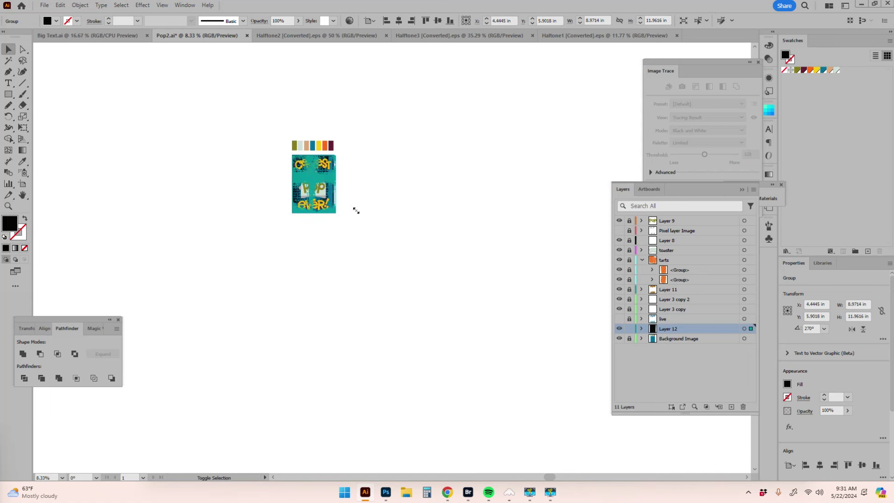
Step: Enlarge the halftone to about 10.9 by 14.54 in and position it to cover the whole poster background
key("ctrl+plus")
key("ctrl+plus")
key("ctrl+plus")
key("ctrl+plus")
key("shift+Left")
key("a")
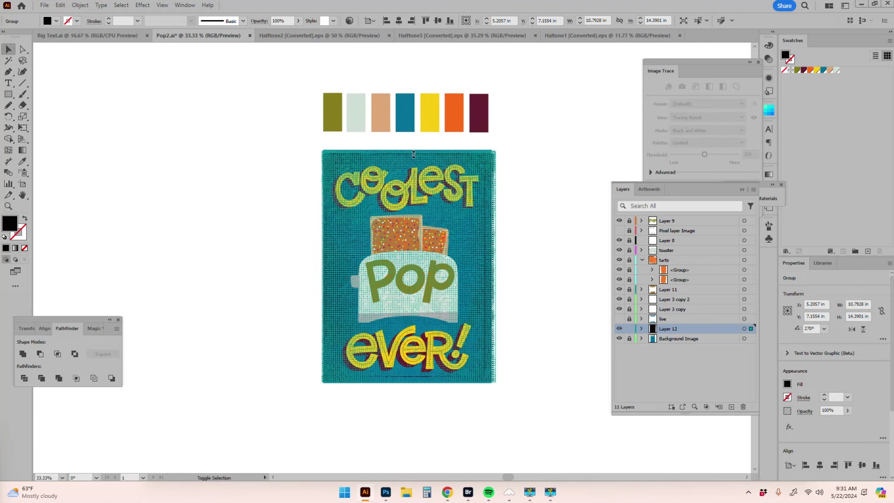
key("ctrl+plus")
left_click(436, 336)
key("v")
left_click(387, 398)
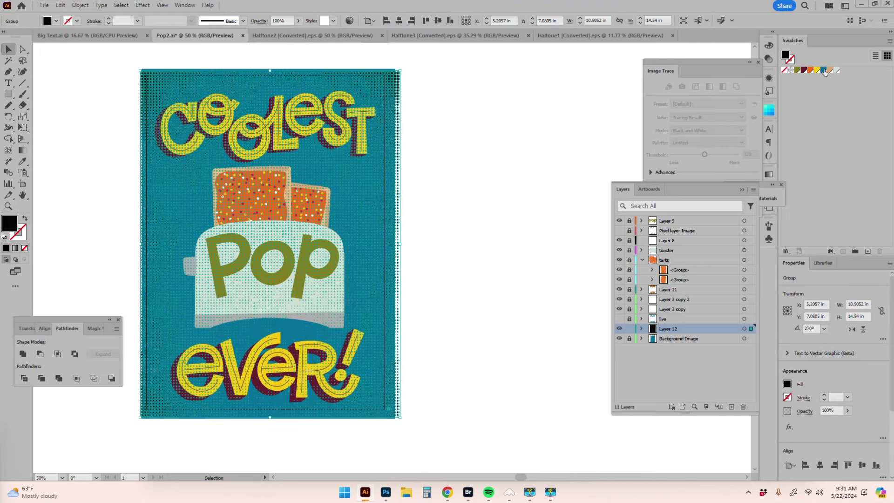
Step: Recolor the halftone with the teal swatch and darken its fill to a deeper teal than the background
left_click(822, 70)
double_click(12, 223)
left_click_drag(708, 308, 708, 318)
left_click(812, 252)
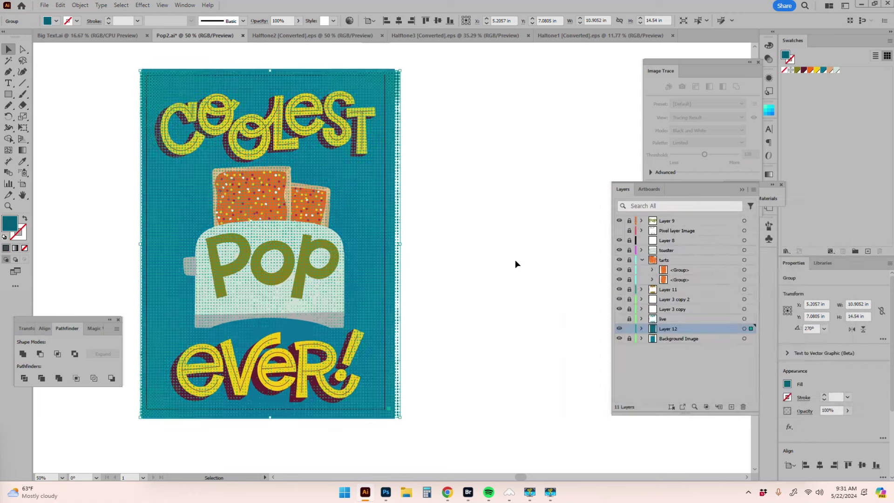
double_click(9, 223)
key("Return")
key("a")
left_click(539, 363)
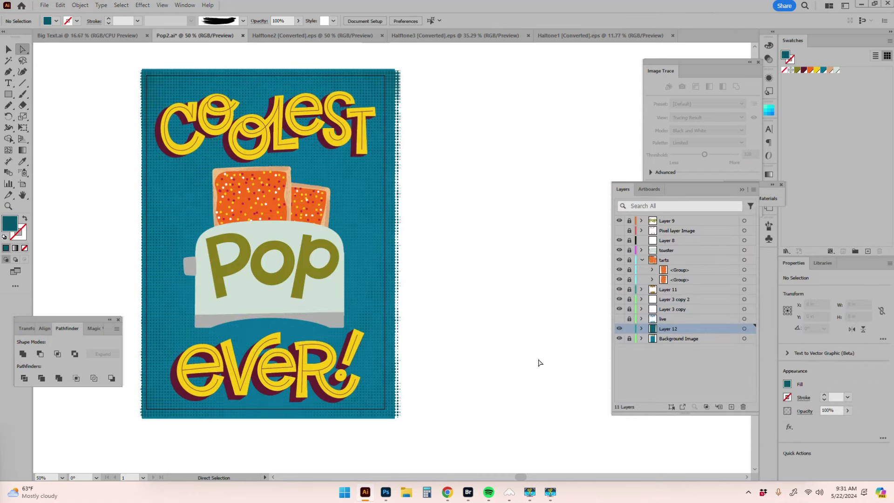
Step: Remove the halftone dots that extend past the poster's right edge
key("v")
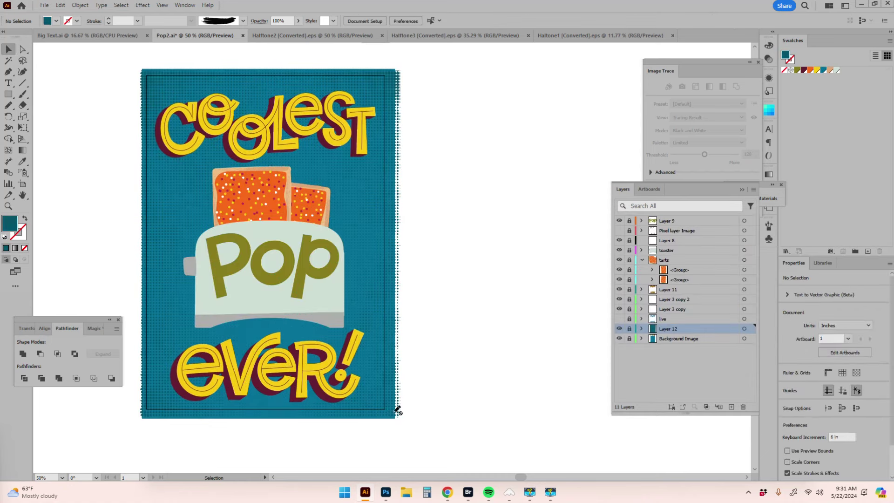
left_click(397, 413)
key("Delete")
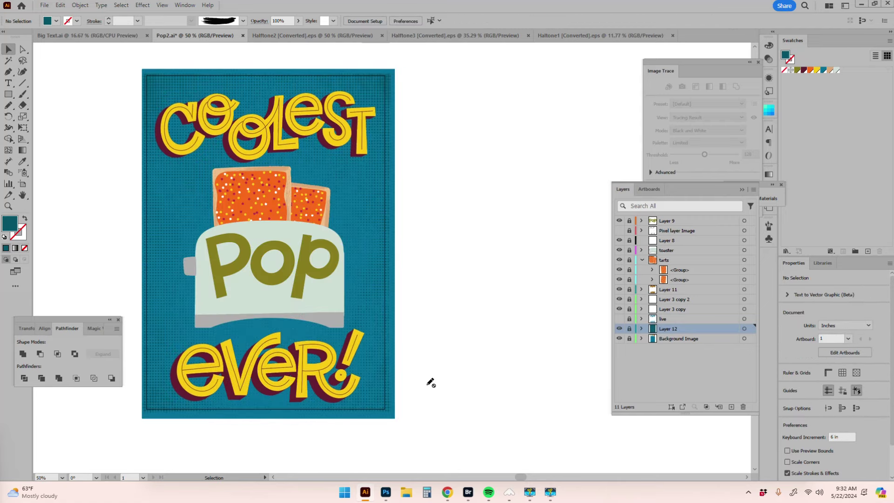
Step: Compare the Halftone3 and Halftone2 textures and return to the Pop2.ai poster
left_click(508, 37)
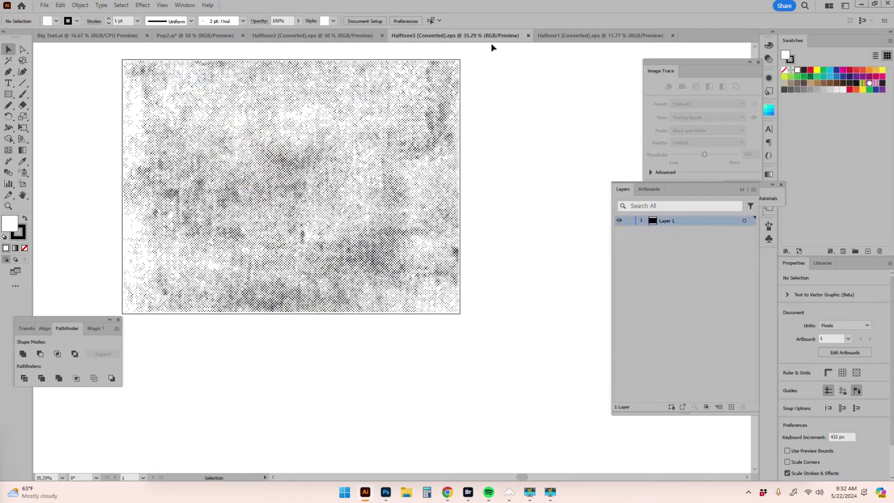
key("ctrl+shift+Tab")
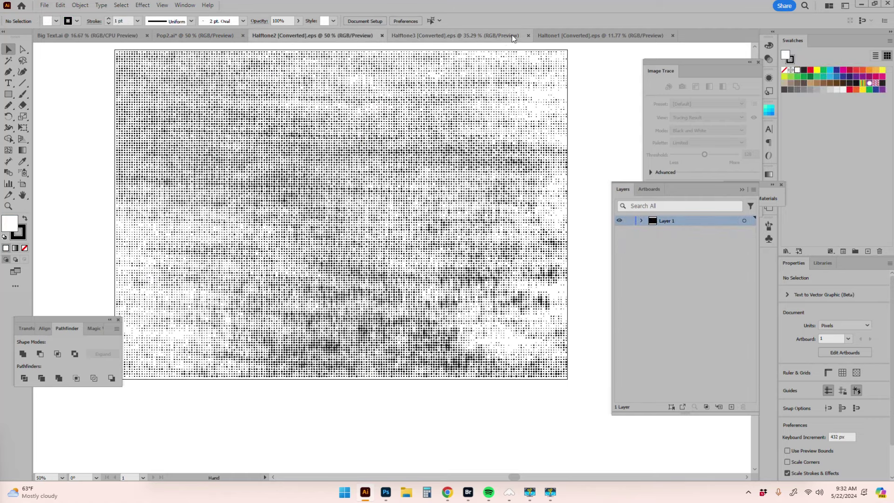
left_click(494, 37)
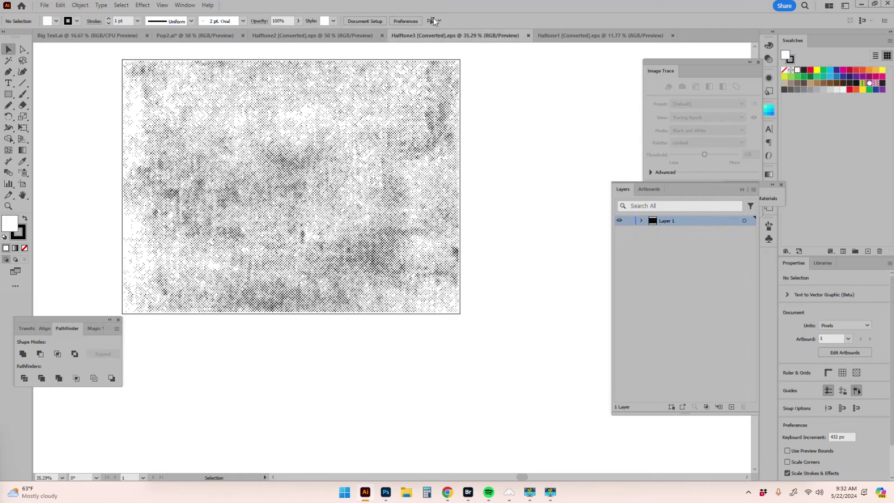
left_click(219, 37)
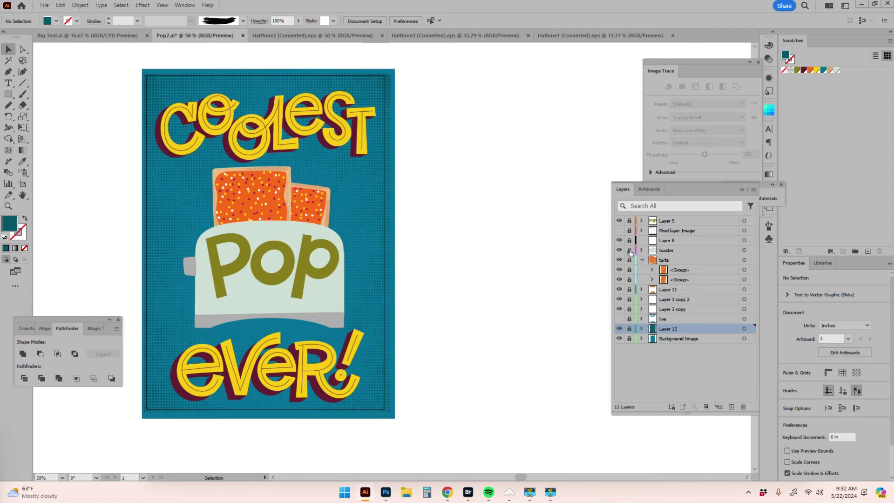
Step: Unlock the toaster layer, duplicate the toaster body in place and fill the copy with grey-green #b6c1b9
key("a")
left_click(629, 250)
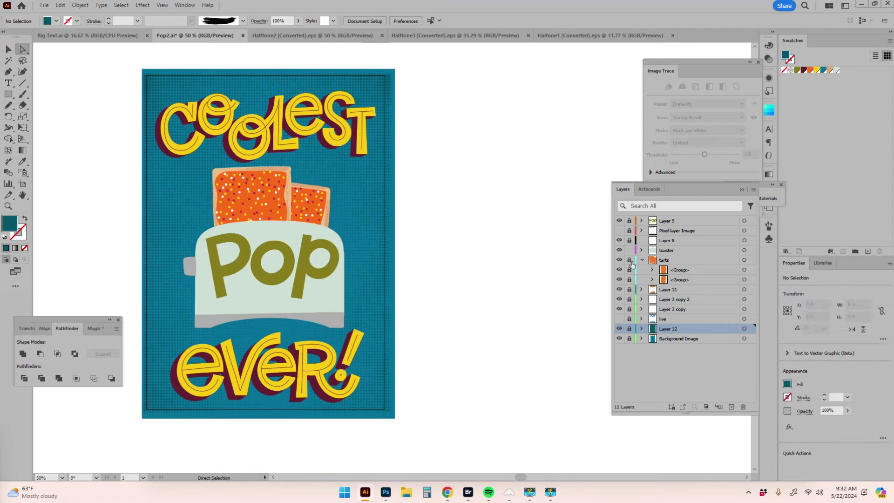
left_click(261, 300, "ctrl")
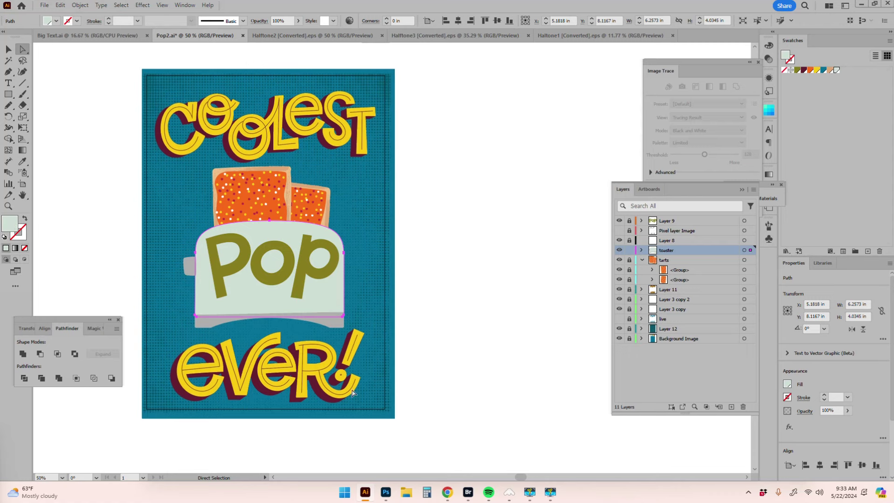
double_click(11, 224)
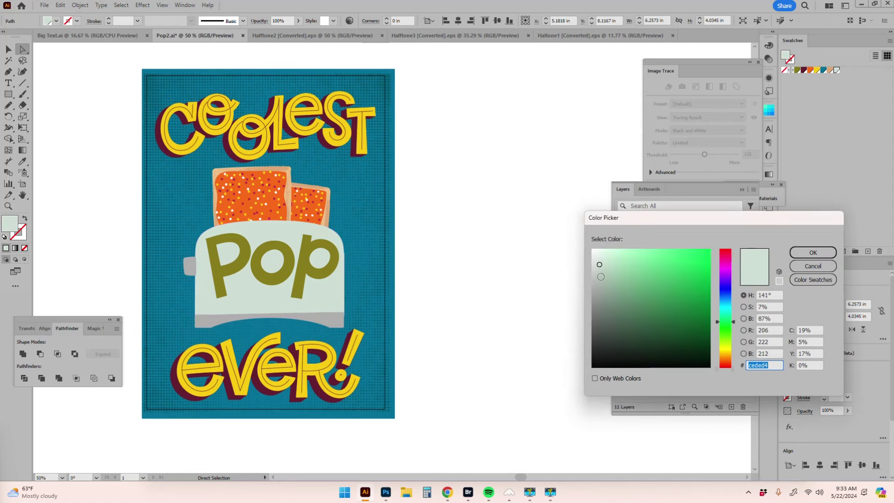
left_click_drag(601, 276, 599, 277)
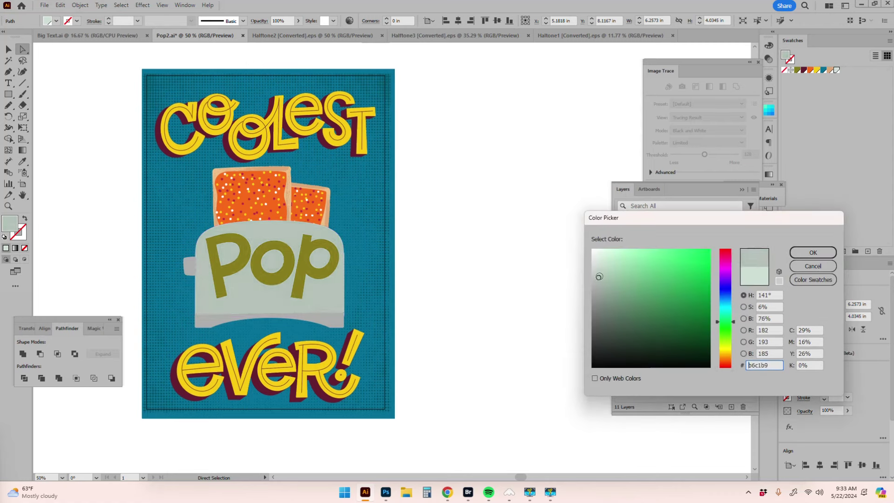
left_click(810, 253)
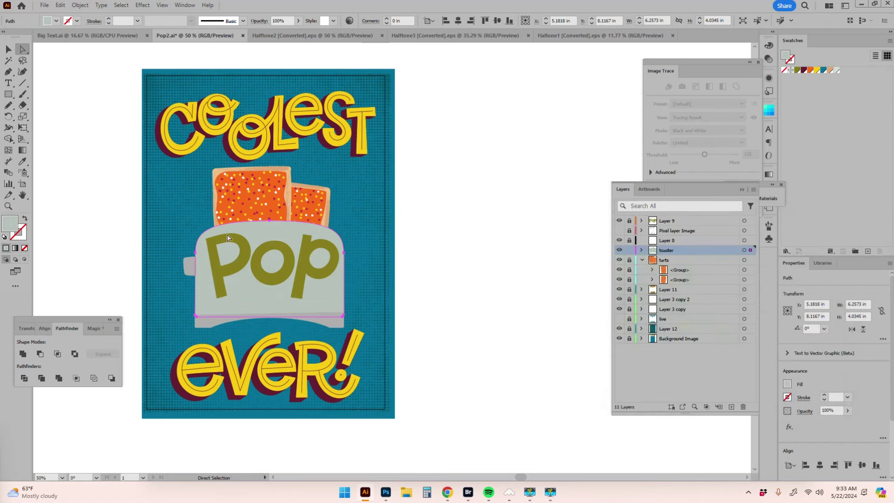
Step: Cut the darker body copy with a curved eraser stroke and delete its inner piece, leaving shading along the left and lower edges
key("shift+e")
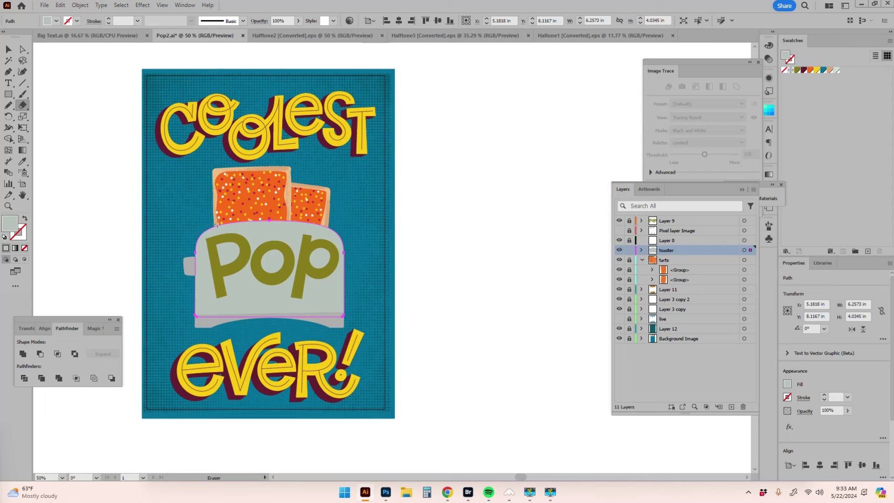
mouse_move(217, 227)
left_mouse_down()
mouse_move(217, 291)
mouse_move(253, 305)
mouse_move(317, 297)
mouse_move(367, 267)
left_mouse_up()
key("a")
left_click(479, 294)
left_click(289, 294)
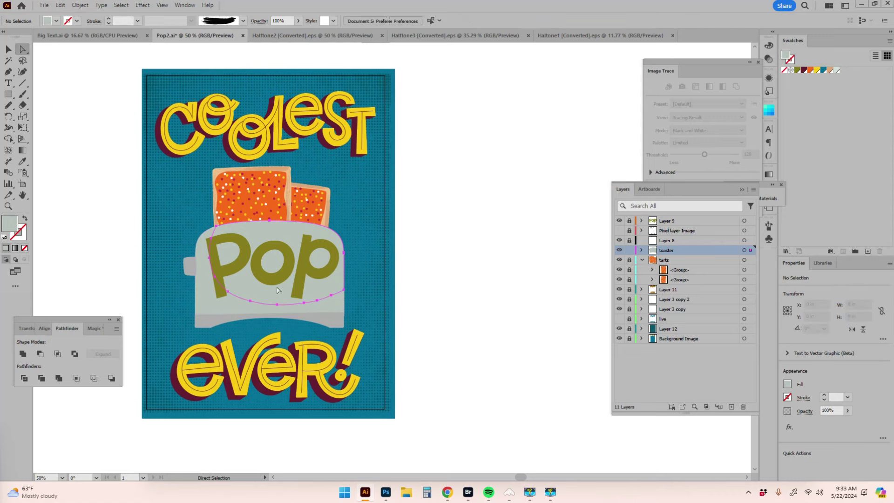
key("Delete")
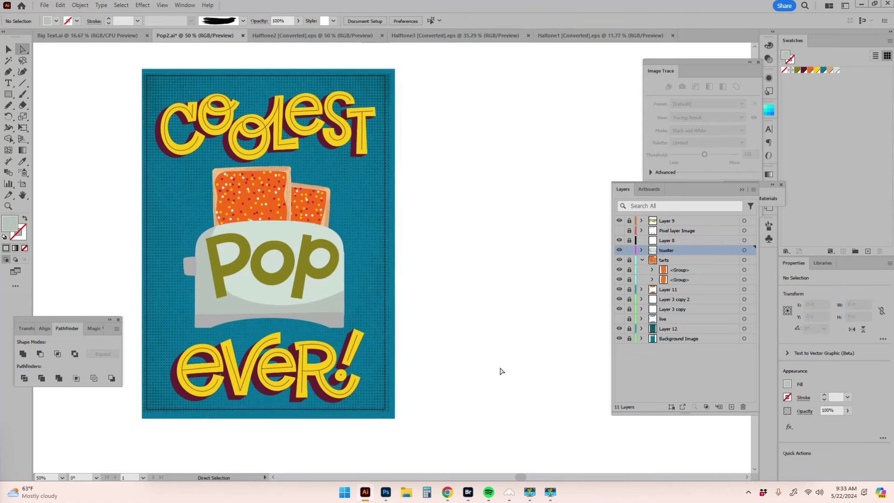
Step: Duplicate the toaster's base and lever in place and fill the copies with a darker grey
left_click(211, 323)
left_click(191, 267, "shift")
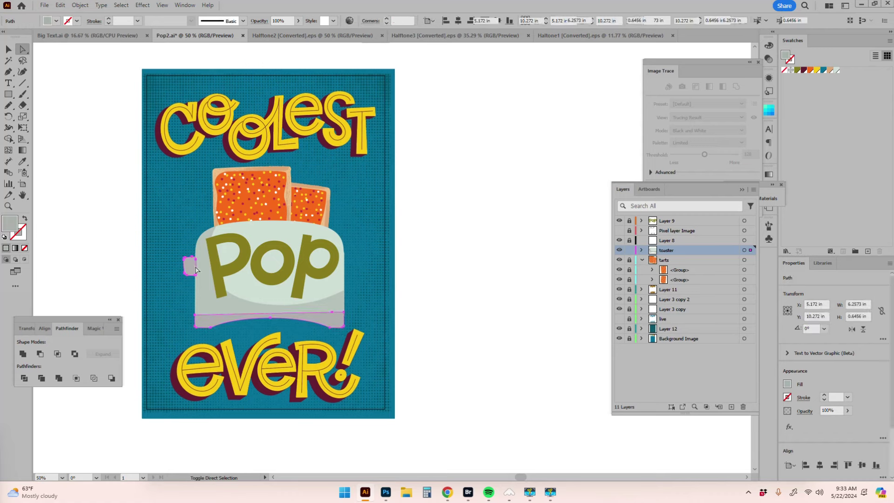
key("ctrl")
double_click(14, 224)
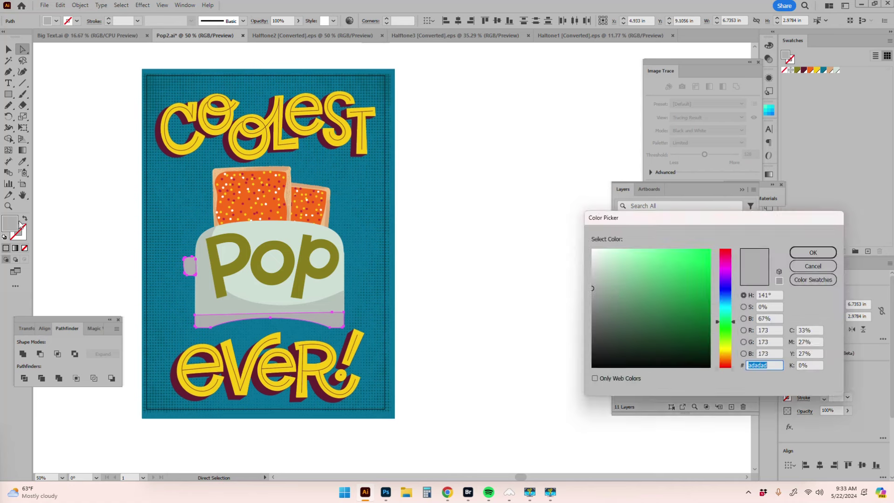
left_click(591, 300)
left_click(813, 252)
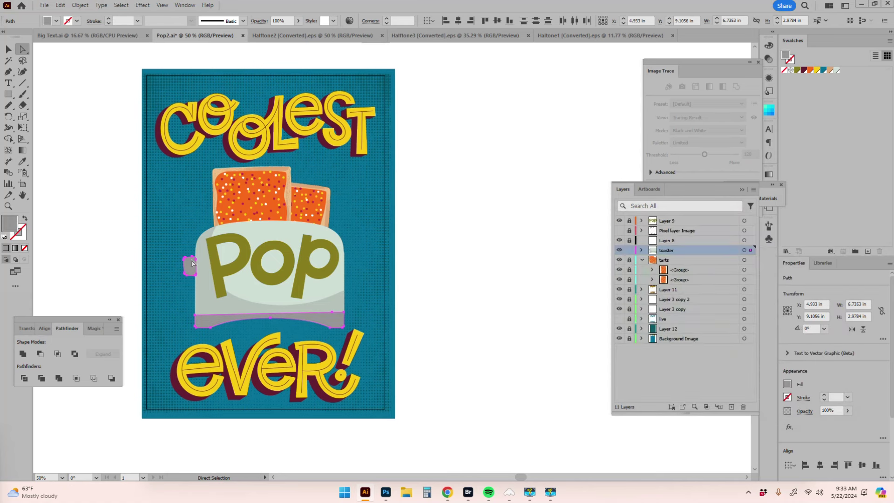
Step: Cut curves through the darker base and lever copies with the Eraser and delete their upper-right pieces to leave shadows
key("shift+e")
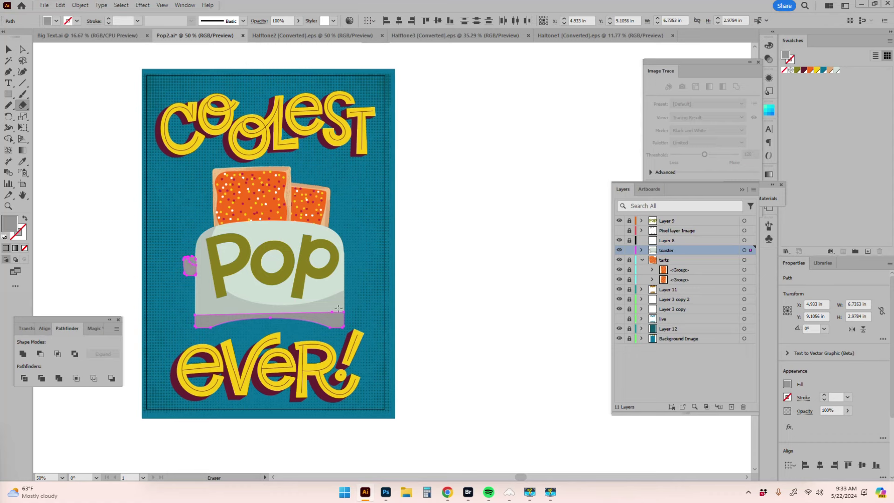
key("a")
left_click(458, 293)
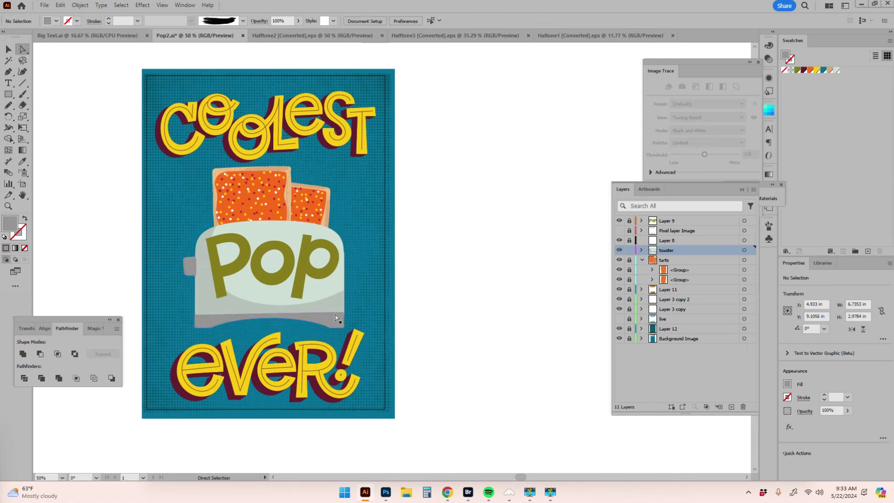
left_click(337, 317)
key("Delete")
left_click(194, 266)
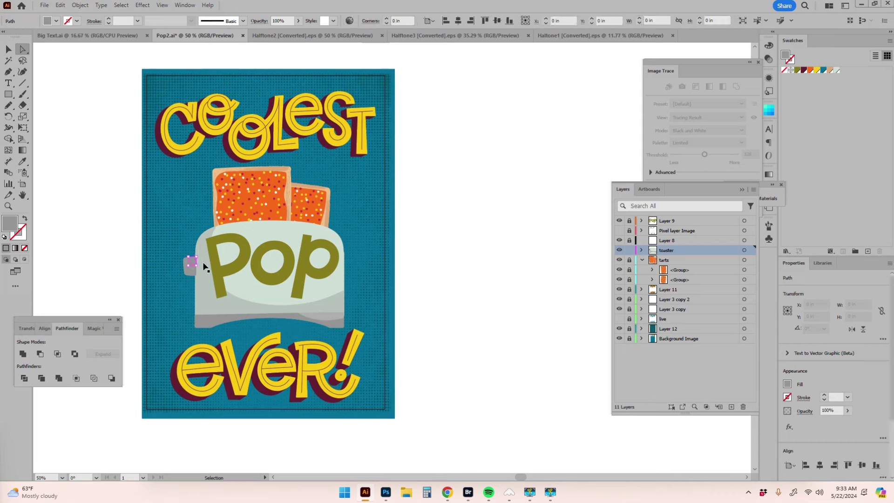
left_click(457, 334)
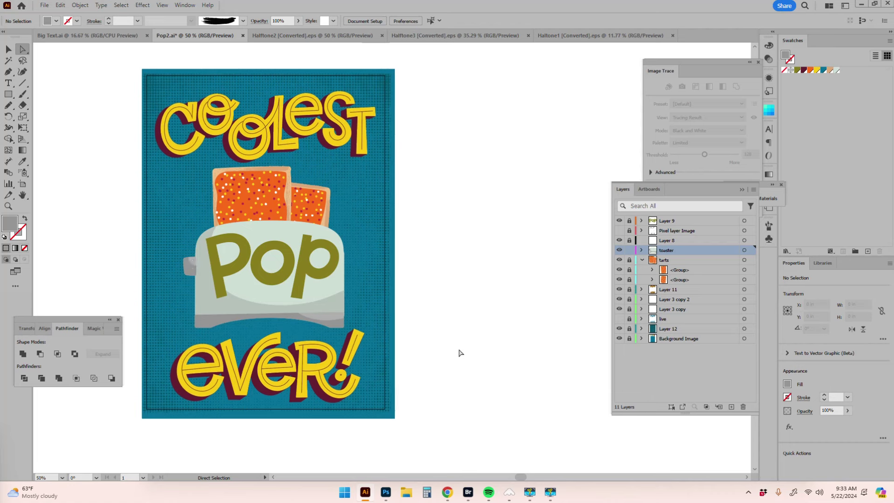
Step: Copy the Halftone3 texture into the poster's toaster layer, shrink it to about 9.8 by 7.85 in and move it beside the artwork
left_click(507, 35)
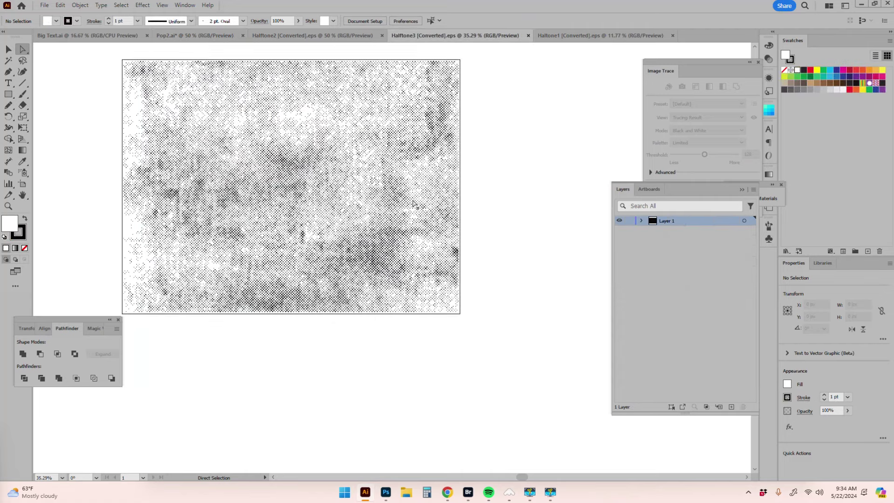
key("v")
left_click(412, 287)
left_click(191, 36)
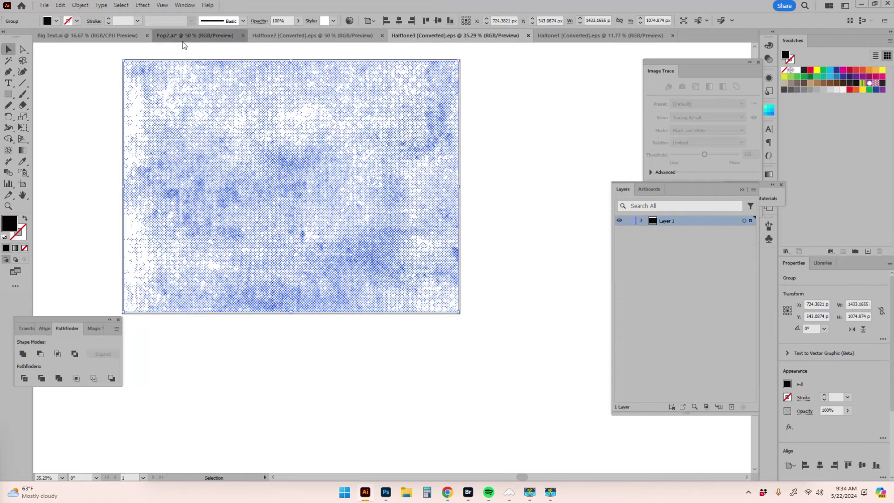
key("ctrl+v")
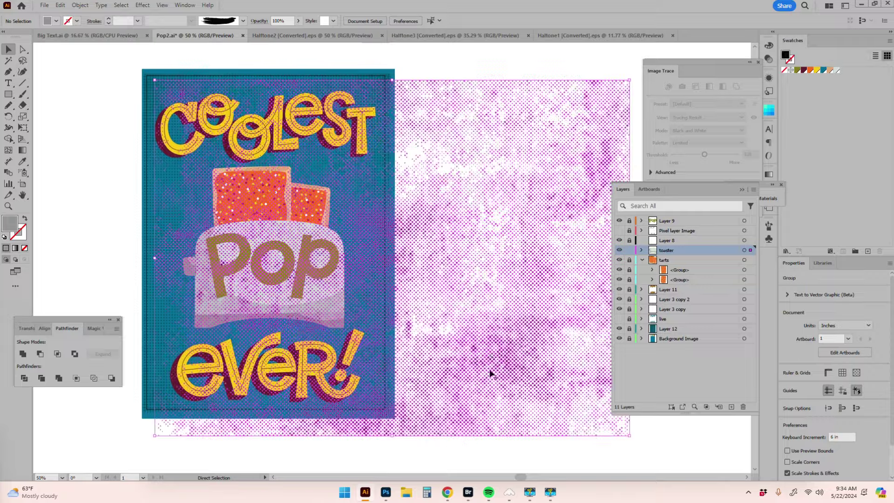
left_click_drag(403, 239, 389, 249)
left_click_drag(379, 363, 584, 238)
Step: Recolor the pasted halftone grey and save it as a pattern swatch
double_click(785, 55)
mouse_move(593, 299)
left_mouse_down()
mouse_move(591, 280)
mouse_move(588, 292)
left_mouse_up()
left_click(813, 252)
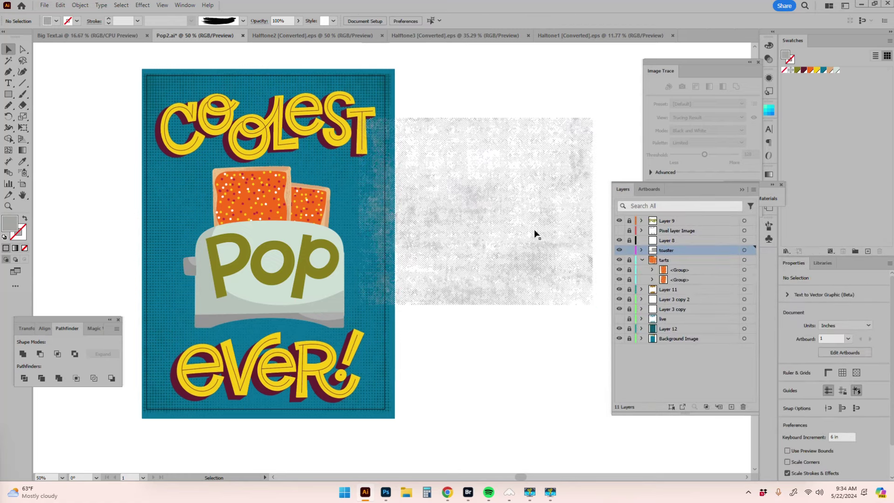
left_click_drag(537, 229, 861, 189)
Step: Fill the toaster body's shadow shape with the grey halftone pattern and lower its opacity to 42%
key("a")
left_click(336, 313)
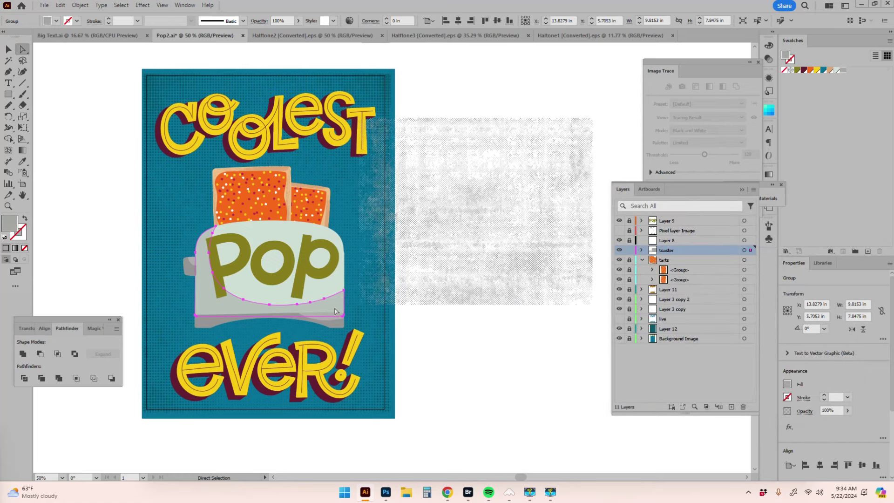
left_click(843, 70)
key("ctrl+shift+a")
key("z")
left_click(345, 291)
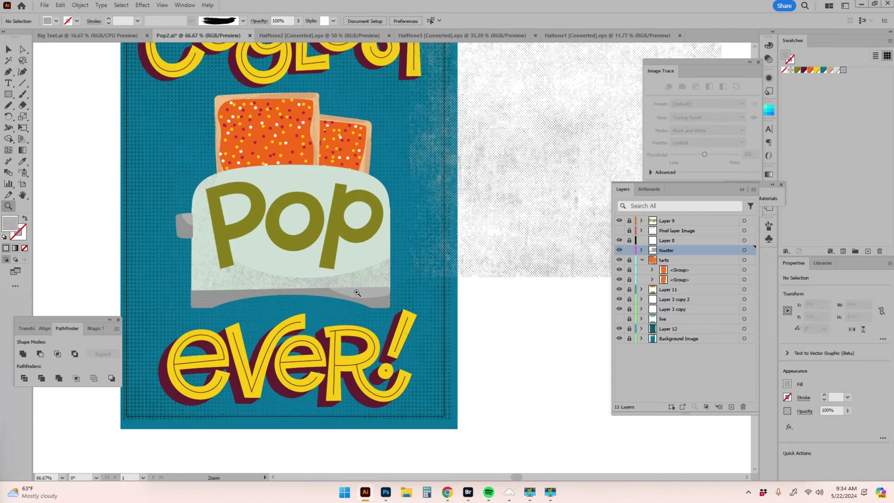
key("v")
left_click(381, 279)
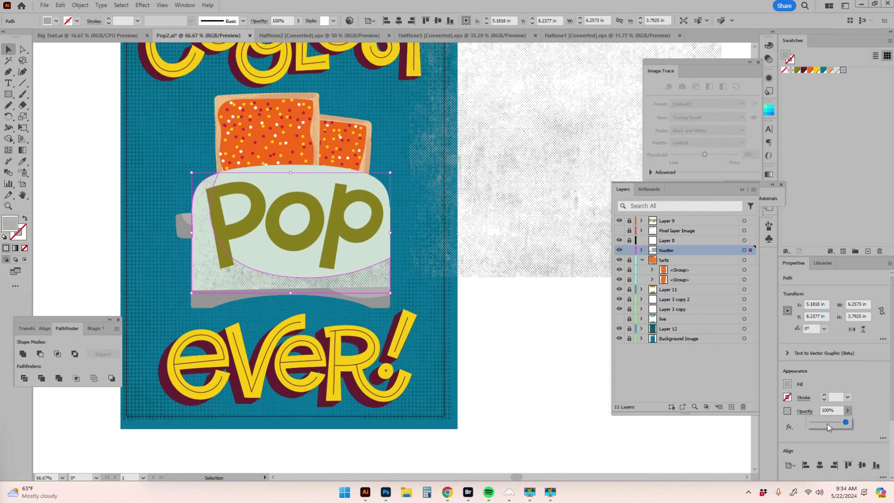
left_click(479, 332)
key("ctrl+shift+a")
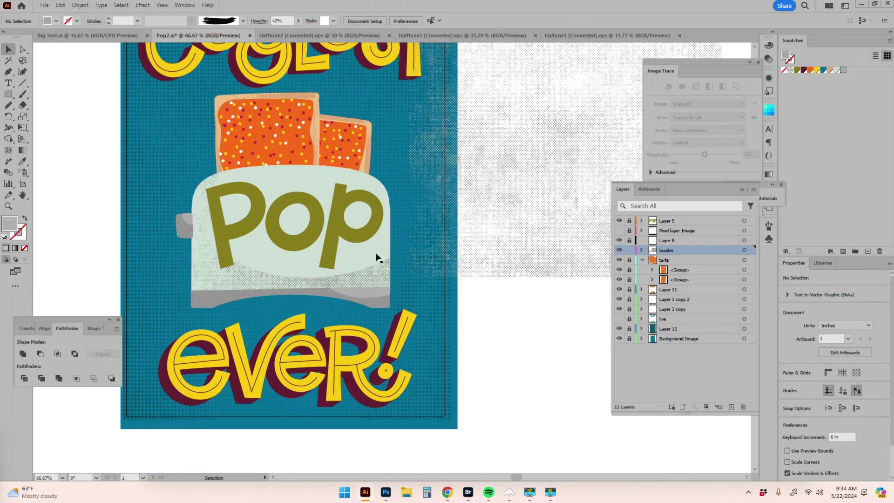
Step: Fill the toaster's base and lever shadow shapes with the halftone pattern and change their blending mode
key("z")
left_click(379, 258)
left_click(380, 263)
left_click(406, 305, "alt")
left_click(410, 295, "alt")
key("a")
key("ctrl+z")
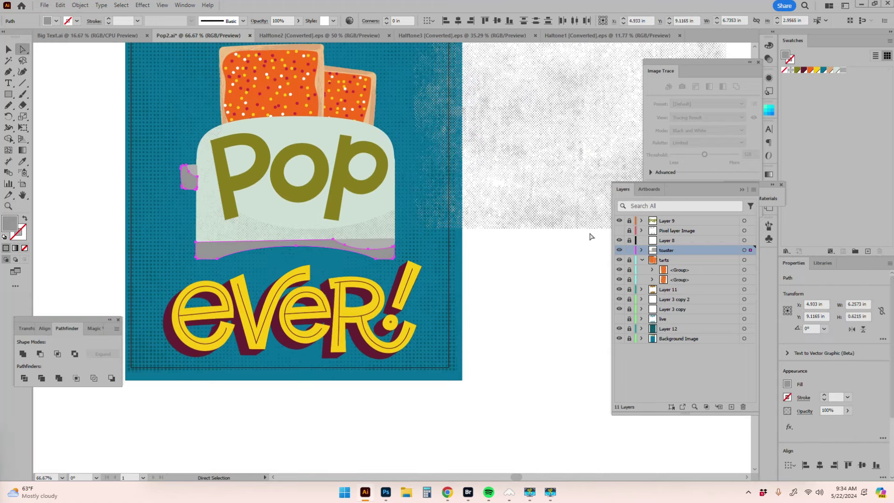
left_click(847, 410)
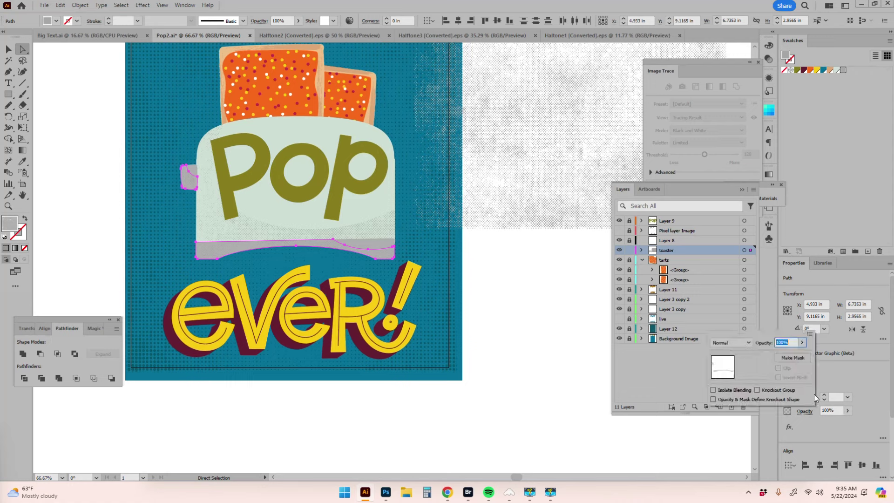
left_click(731, 343)
left_click(737, 192)
Step: Lower the opacity of the base and lever shadow shapes to 53%
left_click(847, 410)
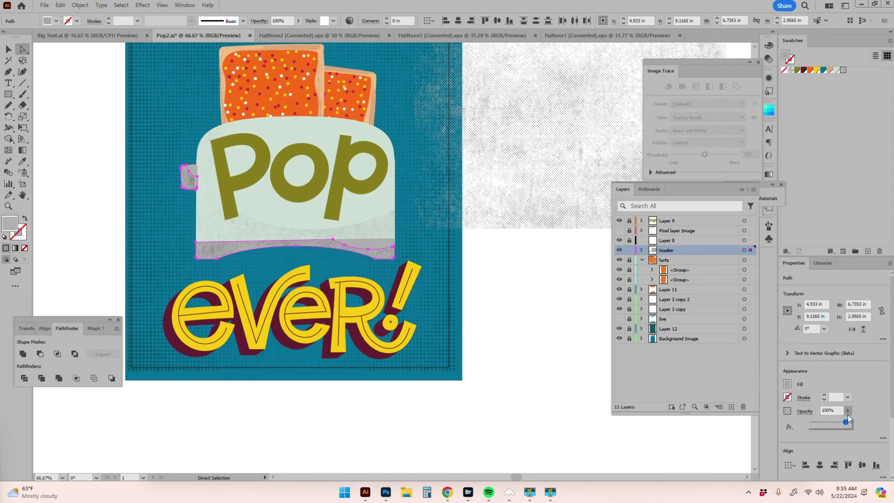
left_click(831, 426)
left_click(500, 296)
Step: Move the leftover grey halftone artwork off the poster, out beyond its upper-right corner
key("ctrl+minus")
key("ctrl+minus")
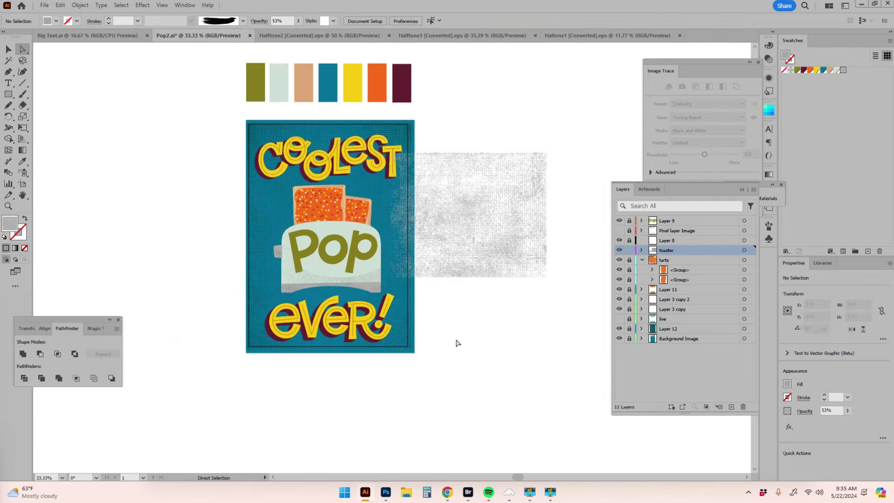
left_click(482, 247)
left_click(519, 310)
key("v")
left_click_drag(475, 210, 634, 126)
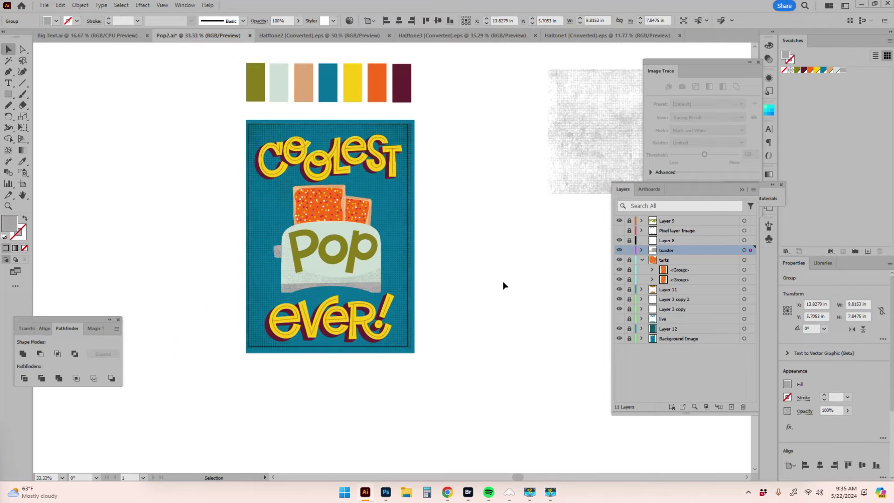
left_click(497, 305)
Step: Unlock the toaster and tarts layers, select all of the toaster and tart artwork, and group it
key("ctrl+plus")
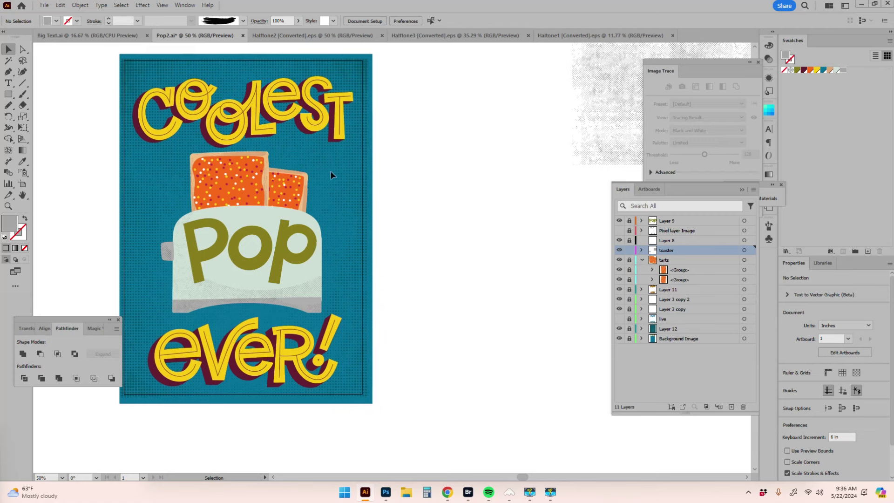
left_click(157, 312)
left_click(398, 273)
left_click_drag(629, 241, 628, 290)
left_click(166, 311)
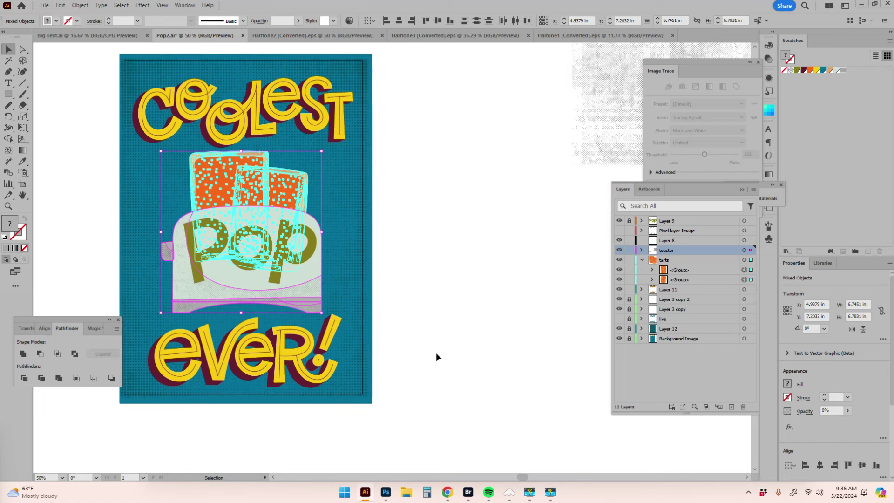
key("a")
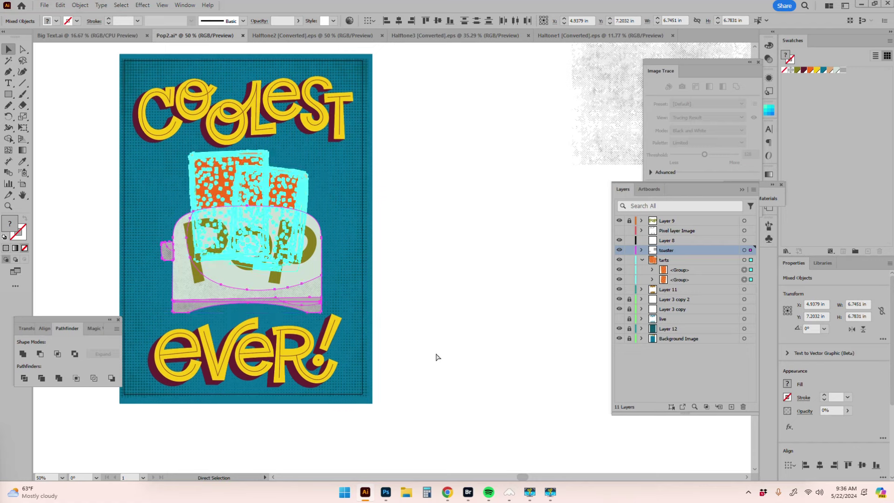
key("ctrl+g")
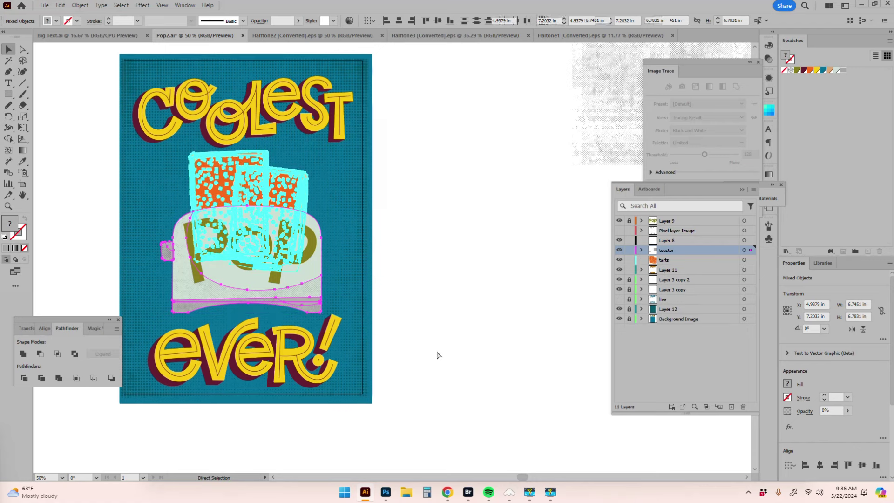
key("v")
Step: Apply a Multiply drop shadow to the group with 75% opacity, 0.0972 in X and Y offsets and 0.0694 in blur
left_click(789, 427)
mouse_move(801, 277)
left_click(747, 278)
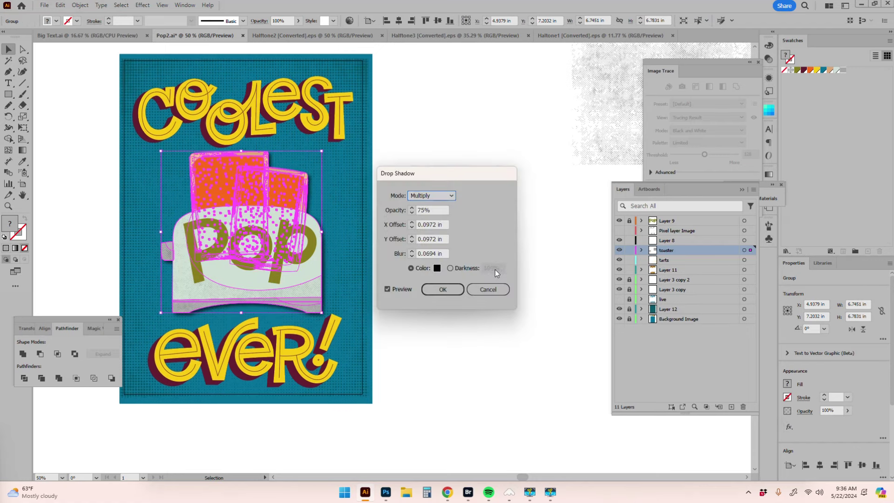
left_click(460, 289)
left_click(483, 261)
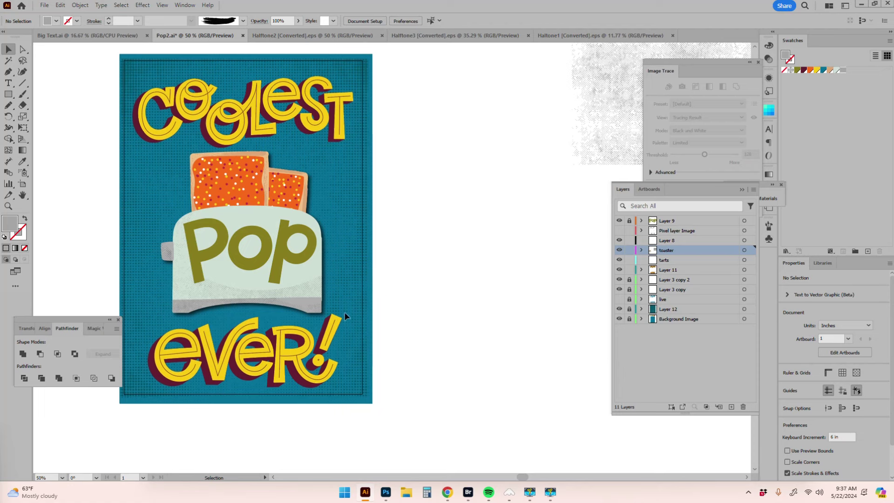
Step: Examine the drop shadow up close along the toaster's right side and base
left_click(318, 291)
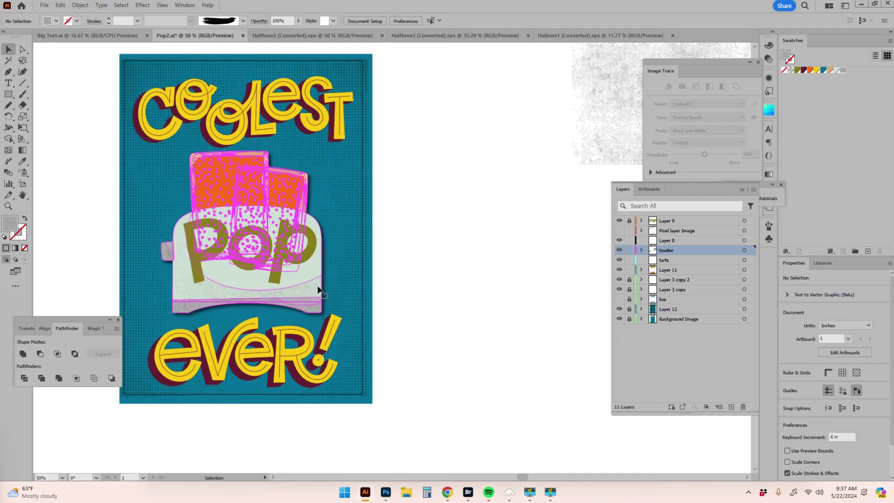
key("z")
left_click(325, 273)
left_click(379, 266)
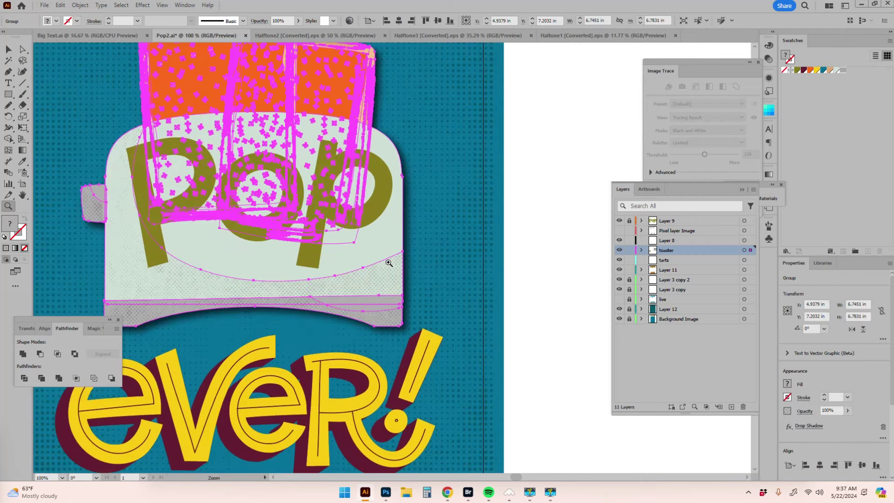
left_click(389, 262)
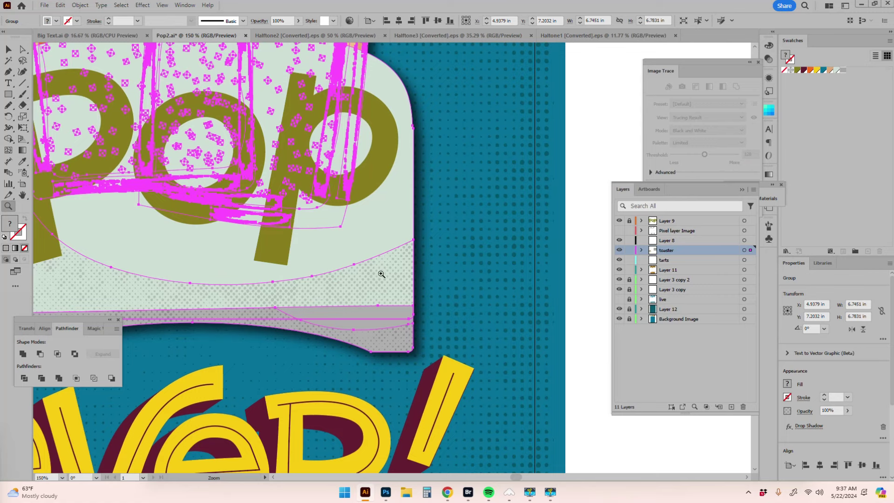
key("ctrl+h")
left_click(392, 291, "alt")
left_click(393, 292, "alt")
key("a")
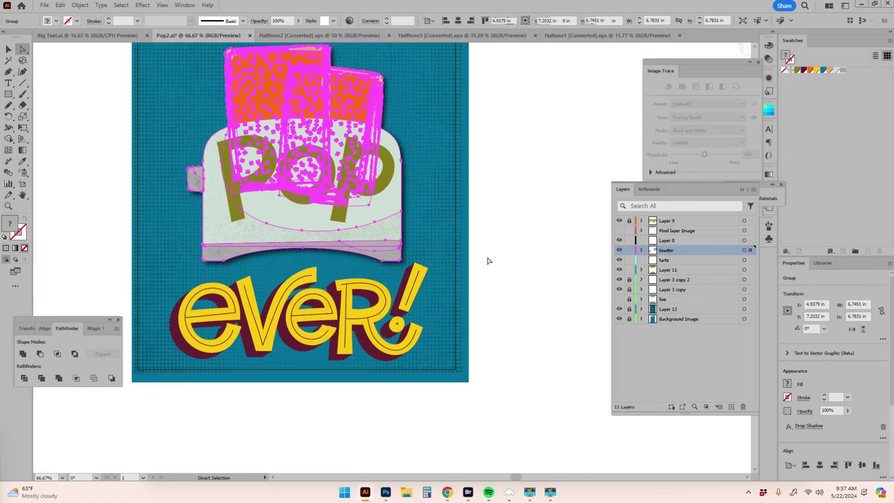
left_click(486, 262)
Step: Set the drop shadow's blur to 0 in, then remove the effect from the toaster group
left_click(375, 219)
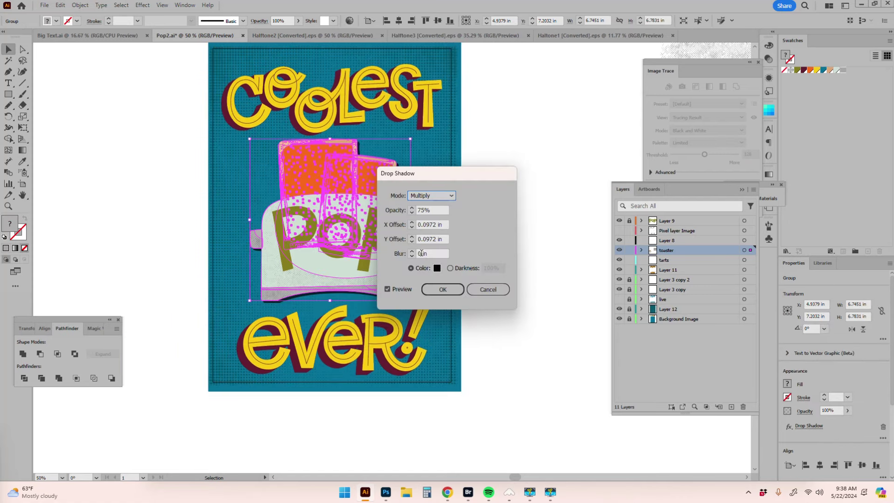
left_click(445, 290)
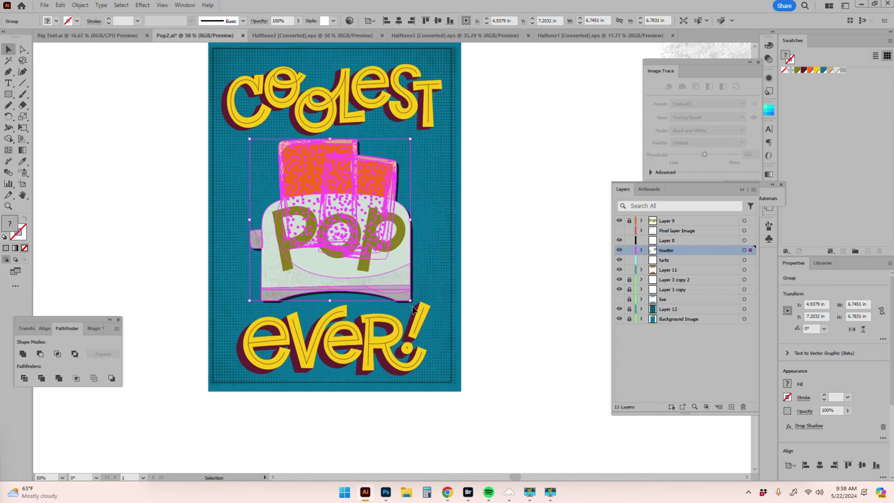
left_click(463, 270)
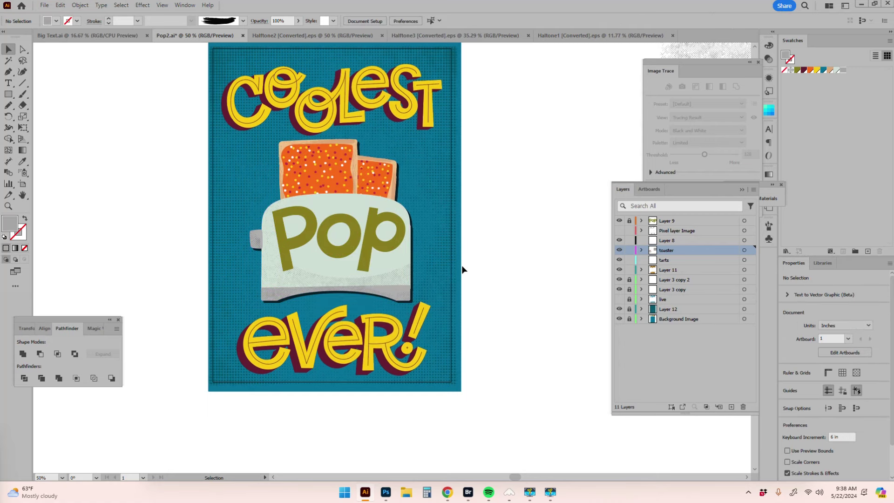
left_click(389, 247)
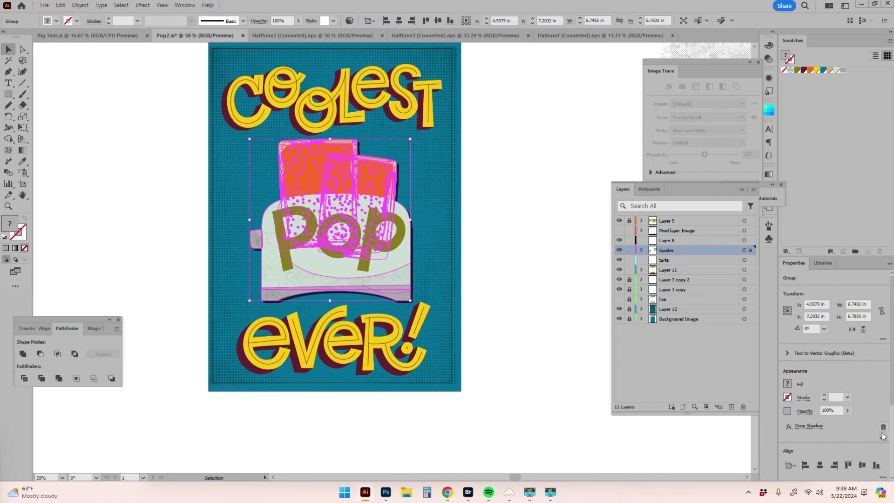
left_click(883, 436)
Step: With the toaster layer hidden and locked, unite a copy of the toaster group on the tarts layer into one silhouette
scroll(331, 272, "right", 3)
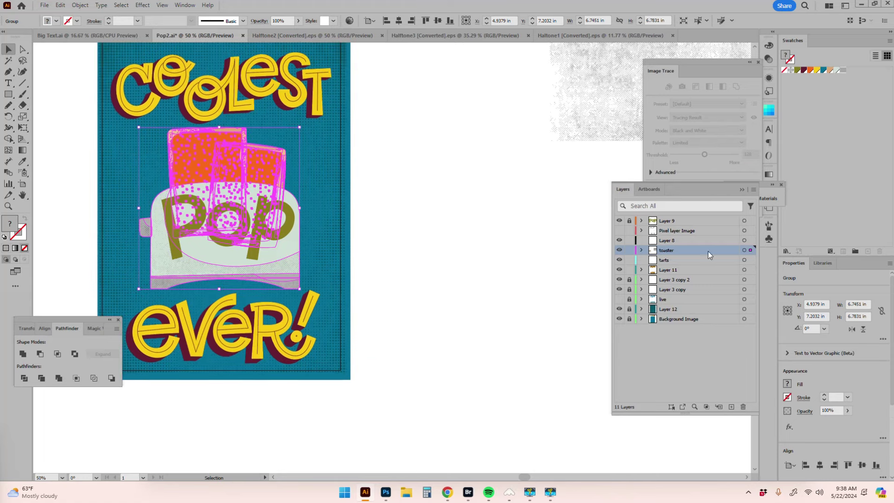
left_click_drag(751, 250, 751, 260)
left_click(619, 250)
left_click(629, 250)
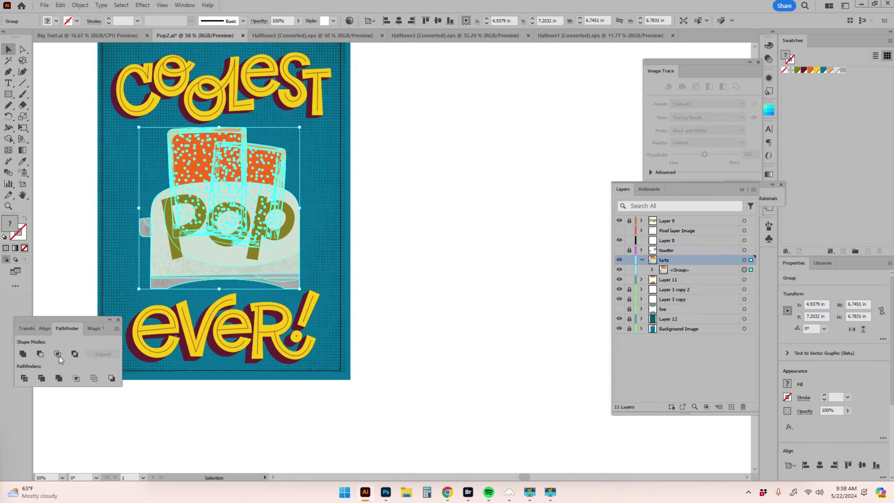
left_click(23, 354)
Step: Fill the united silhouette with maroon, reset its blending mode and raise its opacity to 100%
key("z")
double_click(322, 258)
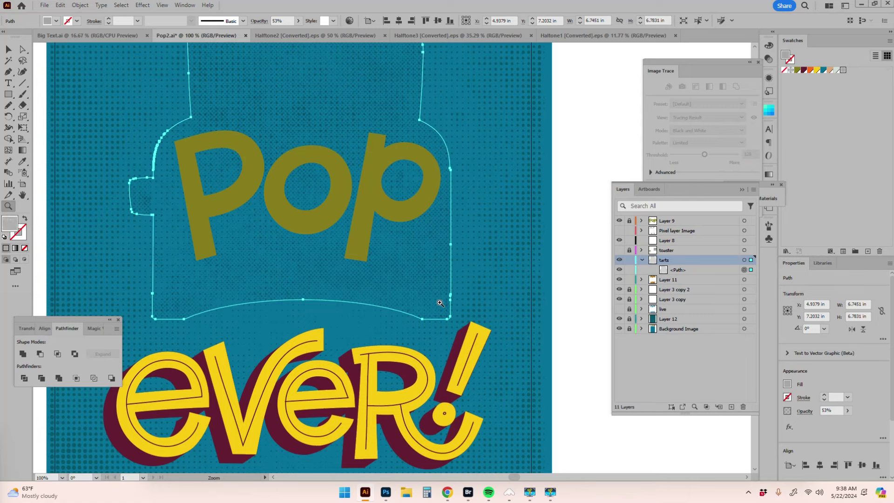
left_click(804, 71)
left_click(804, 411)
left_click(729, 341)
left_click(734, 167)
left_click(848, 411)
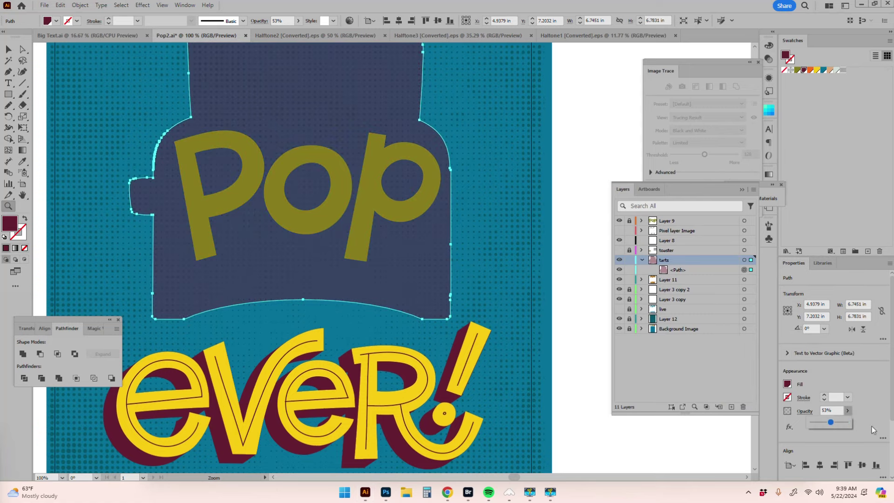
left_click_drag(831, 422, 871, 426)
Step: Show the toaster layer again and offset the silhouette behind it about 0.2 in left and 0.15 in down
left_click(275, 293, "alt")
left_click(619, 250)
key("v")
left_click_drag(391, 265, 384, 270)
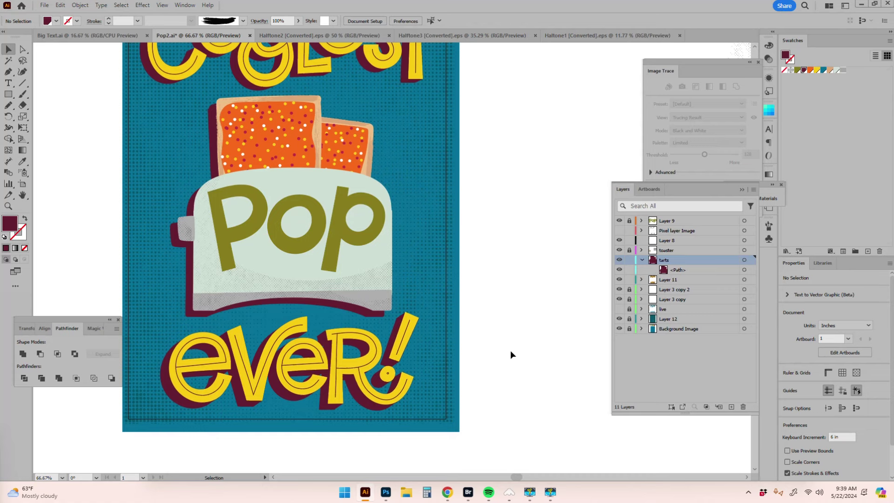
Step: Recolor the toaster's shadow silhouette from the teal swatch to a very dark shade of teal
left_click(275, 243)
left_click(824, 69)
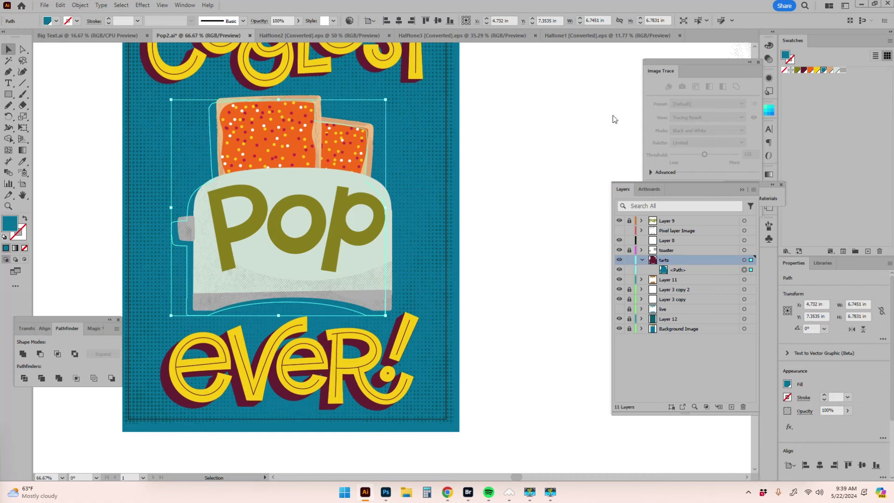
double_click(10, 223)
left_click_drag(596, 325, 598, 334)
left_click(635, 341)
left_click(724, 302)
left_click(810, 253)
left_click(513, 377)
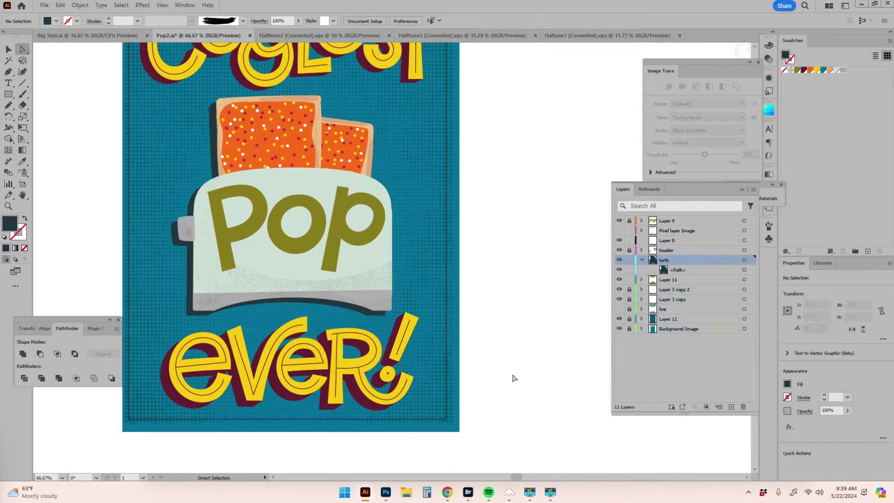
Step: Open the VectorFuzz-CC brush library
key("z")
left_click(444, 261, "alt")
mouse_move(577, 352)
left_mouse_down()
mouse_move(451, 343)
mouse_move(637, 384)
left_mouse_up()
key("h")
left_click(768, 226)
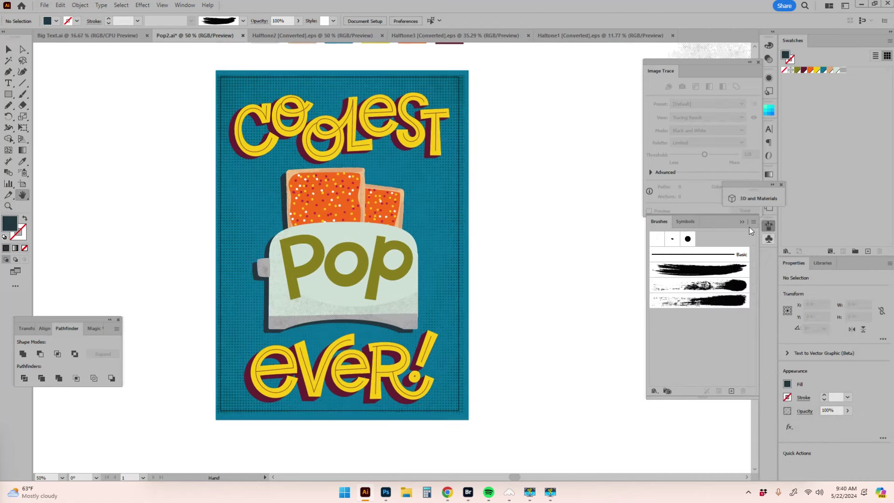
left_click(753, 222)
mouse_move(830, 394)
mouse_move(726, 476)
left_click(806, 455)
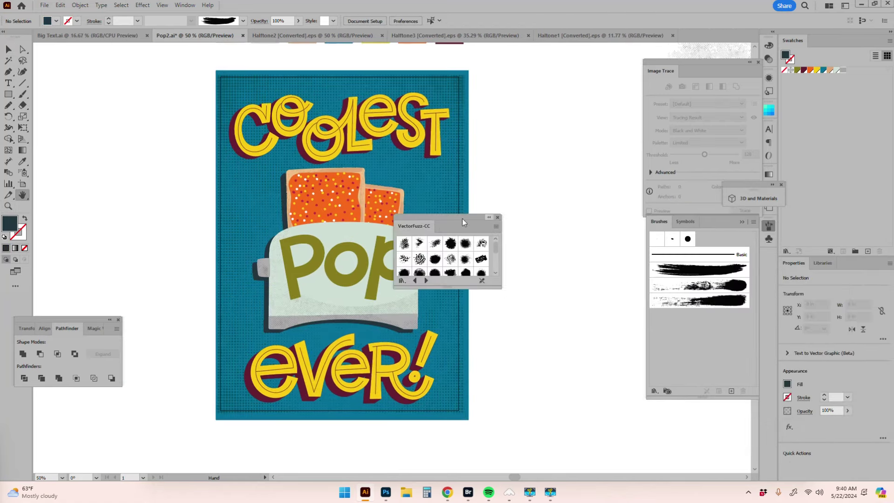
Step: Add a layer above the tarts layer and paint a 1 pt vertical VectorFuzz 30 test stroke left of the poster
left_click(770, 191)
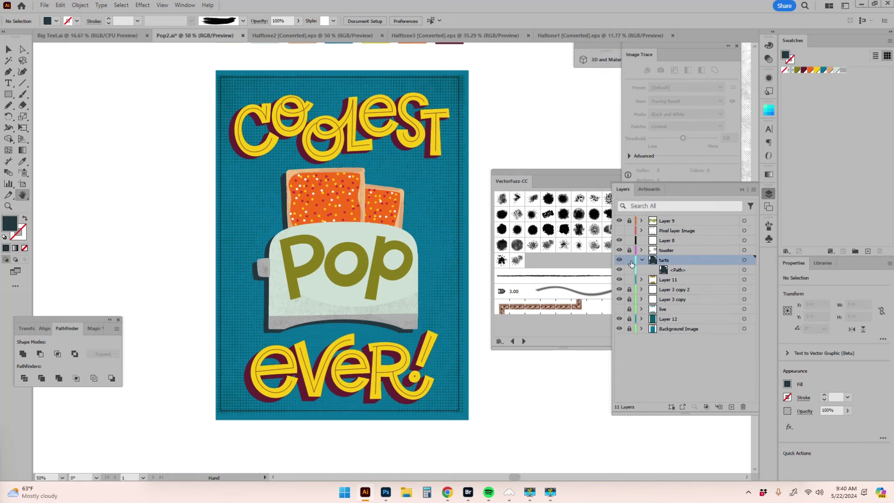
left_click(731, 407)
left_click(594, 244)
key("b")
left_click_drag(195, 370, 200, 186)
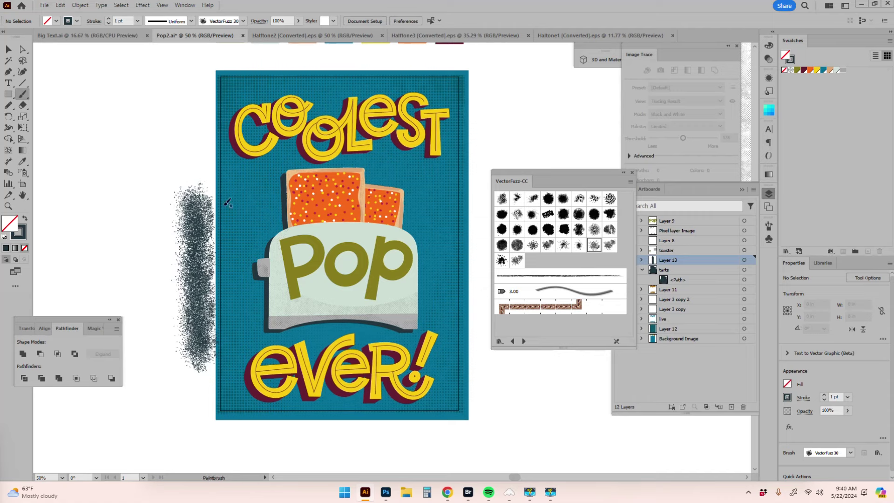
Step: Set the stroke weight to 0.5 pt and paint a second vertical test stroke beside the first
left_click(848, 397)
left_click(857, 185)
left_click_drag(146, 189, 162, 368)
Step: Recolor the toaster's shadow silhouette with the tan swatch
key("z")
left_click(325, 294)
left_click(376, 263)
left_click(642, 271)
left_click(629, 269)
key("a")
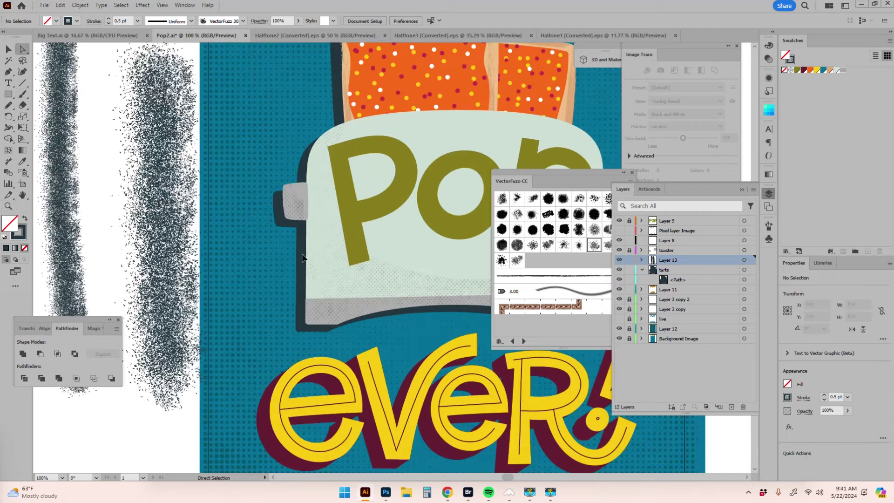
left_click(316, 295)
left_click(831, 70)
Step: Brush dark 0.5 pt speckled shading over the toaster's shadow along its left side and base, reusing the thin test stroke's settings
left_click(57, 199)
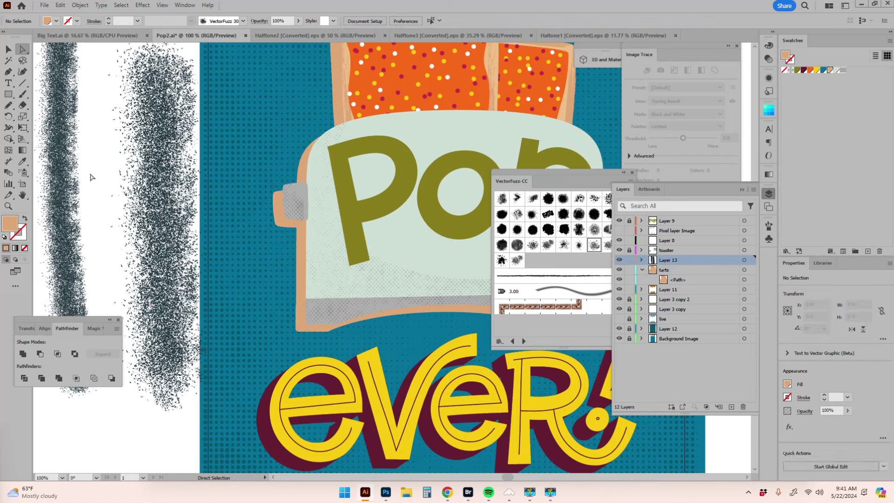
left_click(80, 124)
key("b")
left_click_drag(313, 215, 317, 311)
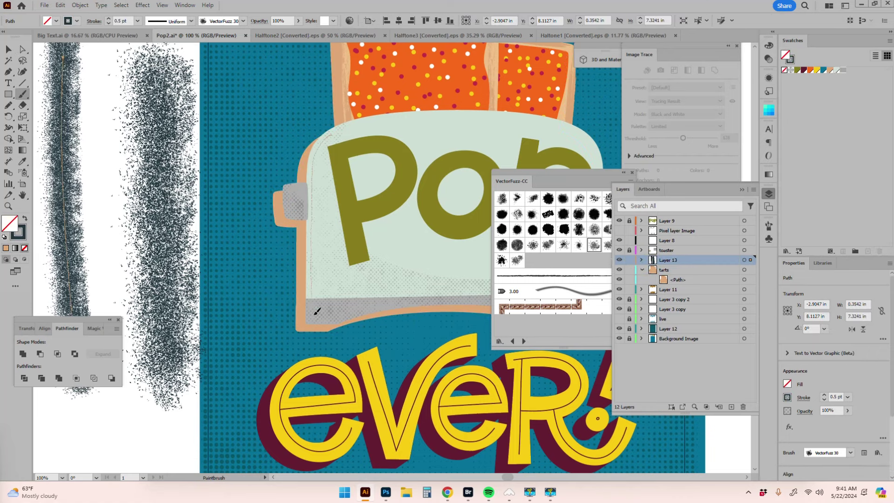
left_click_drag(472, 285, 471, 269)
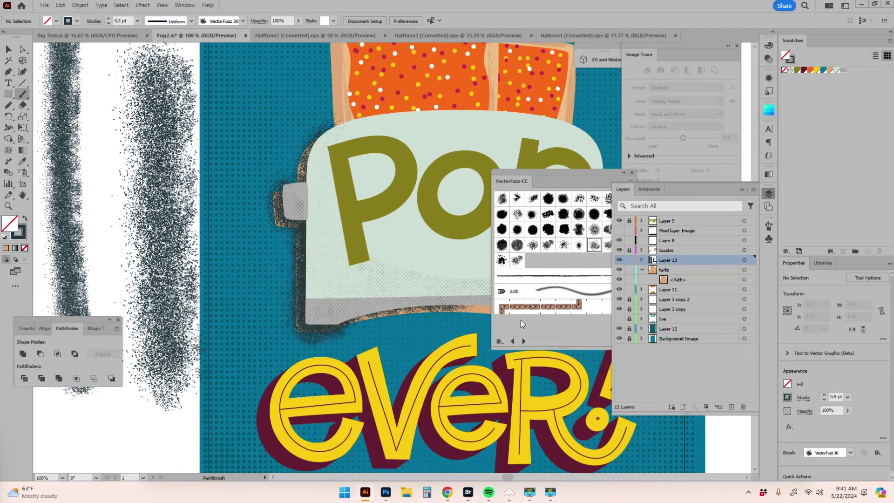
key("ctrl+z")
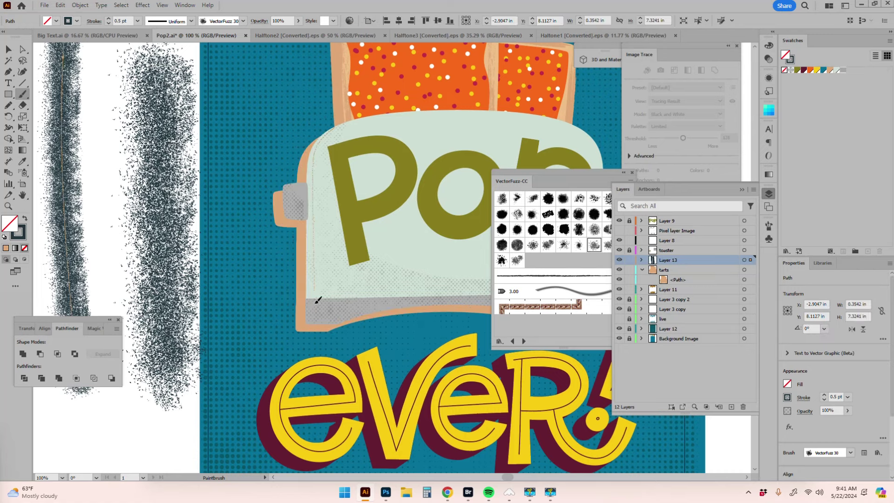
key("ctrl+shift+z")
Step: Paint more speckled shading around the lever's shadow, the lower-left corner and the underside of the toaster base
left_click_drag(293, 184, 298, 228)
left_click_drag(311, 319, 346, 321)
mouse_move(345, 321)
left_mouse_down()
mouse_move(508, 311)
mouse_move(301, 328)
mouse_move(389, 334)
mouse_move(391, 349)
mouse_move(419, 342)
left_mouse_up()
key("a")
key("ctrl+z")
Step: Reposition the anchor point near the right end of the speckled stroke under the toaster base
key("b")
key("a")
left_click(394, 342)
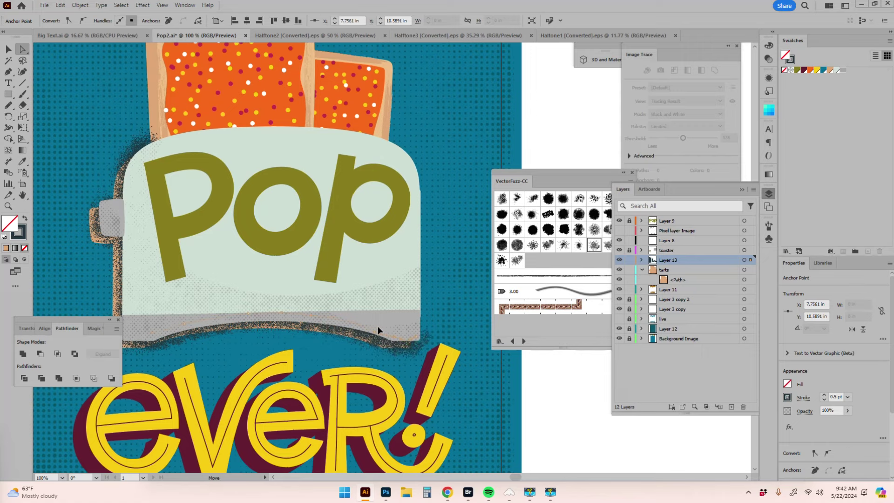
left_click_drag(389, 340, 388, 339)
Step: Paint a 0.5 pt speckled stroke down the shadow along the large tart's left edge
left_click_drag(229, 167, 320, 314)
left_click(236, 292)
key("b")
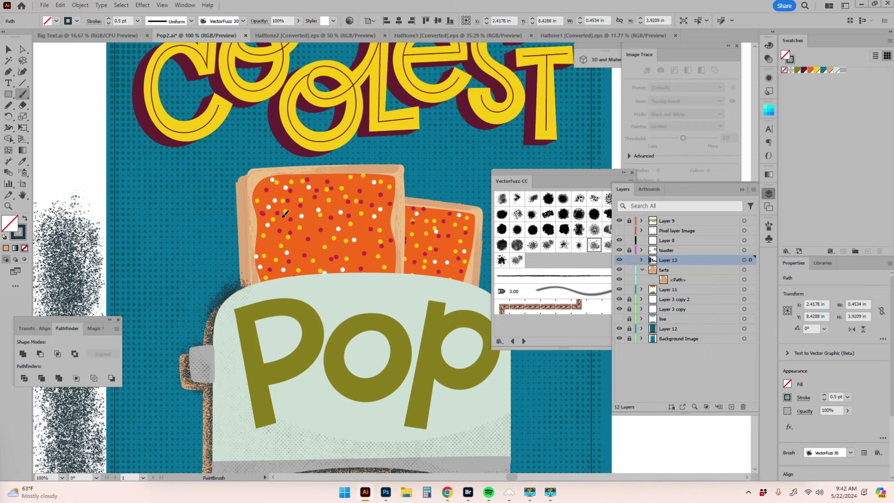
key("ctrl+z")
key("ctrl+shift+z")
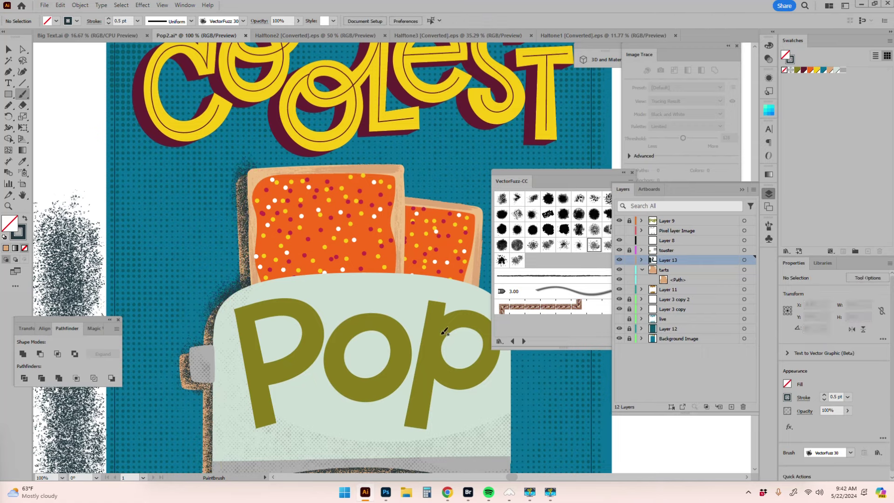
Step: Adjust the anchor points of the speckled strokes at the large tart's upper-left corner and the toaster's lower-left corner
key("a")
left_click_drag(248, 175, 251, 176)
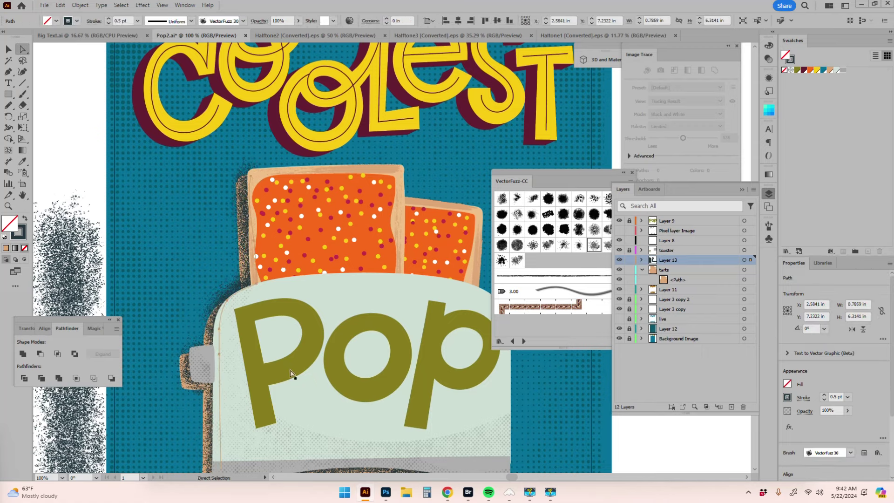
left_click_drag(357, 378, 333, 244)
left_click(211, 339)
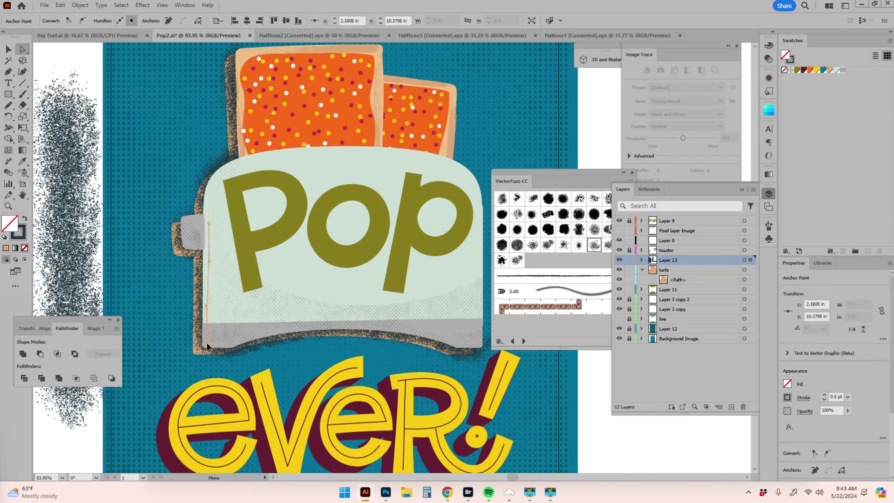
Step: Move the tan shadow path onto Layer 13 and make it a clipping mask over the speckled strokes
left_click(750, 280)
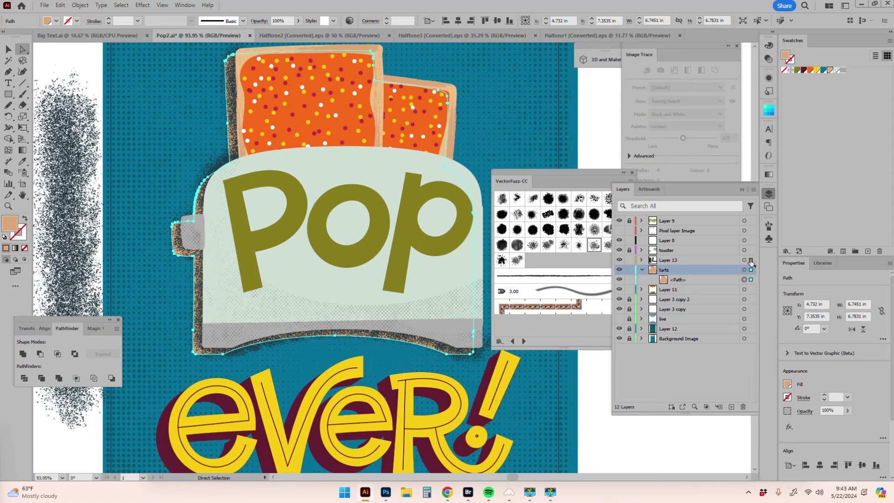
left_click_drag(750, 263, 751, 260)
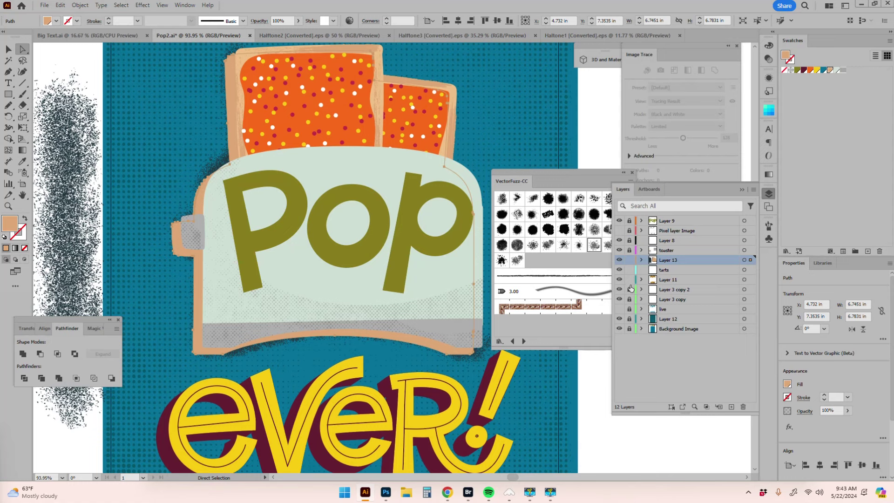
key("v")
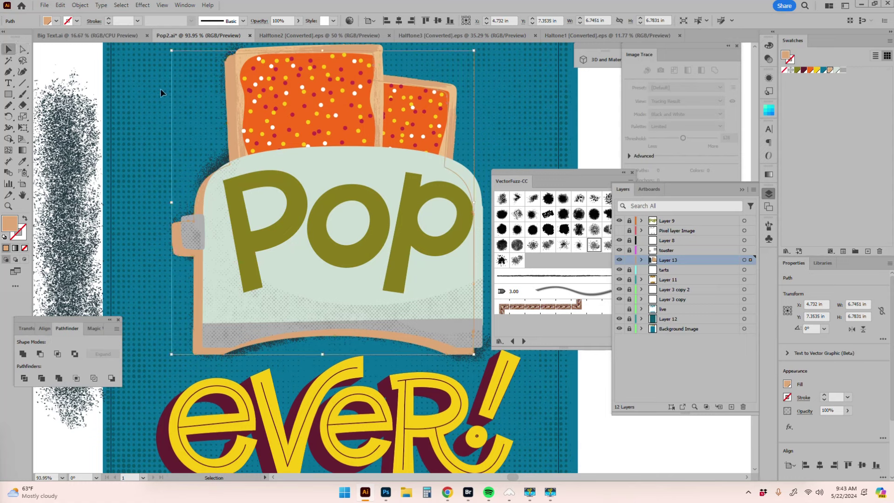
key("ctrl+a")
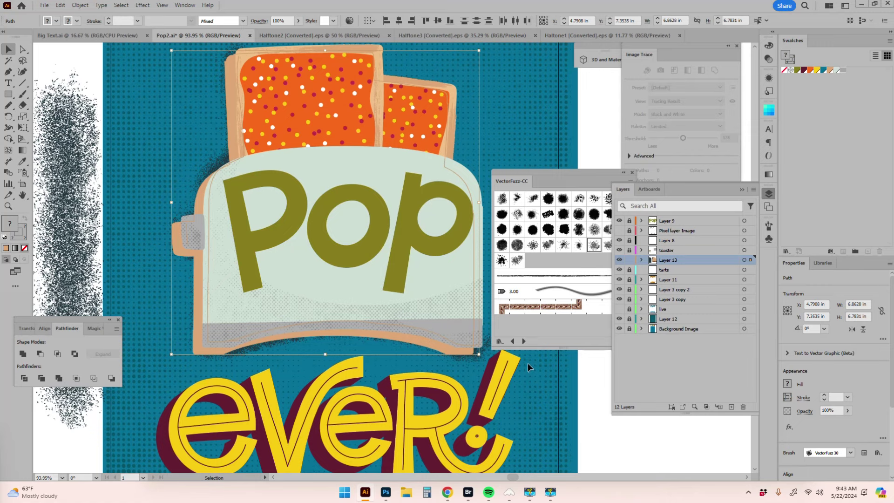
left_click(78, 7)
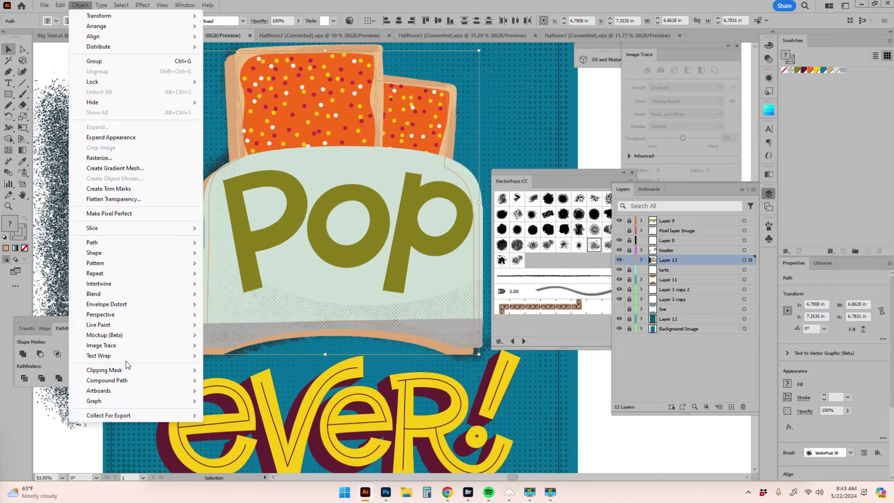
mouse_move(129, 371)
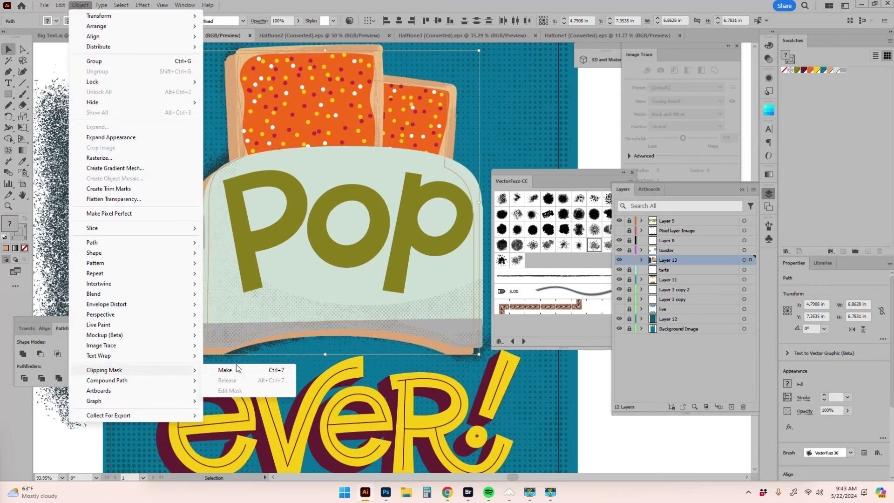
left_click(264, 370)
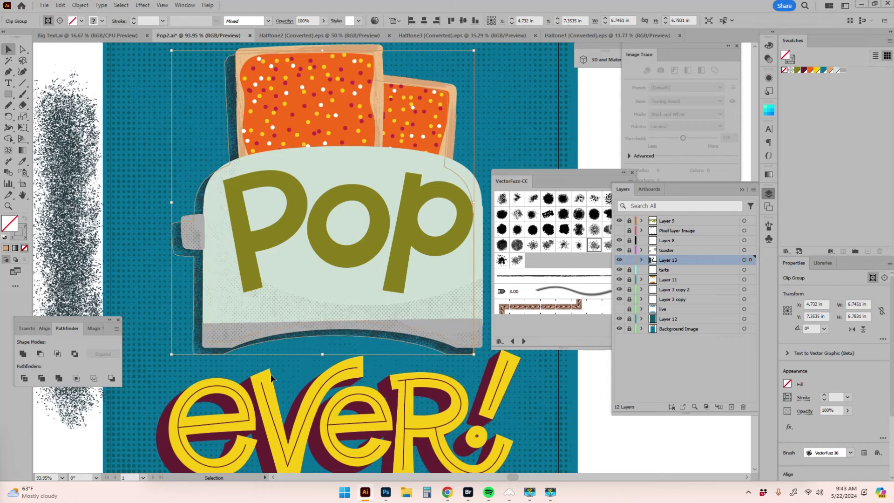
left_click(580, 388)
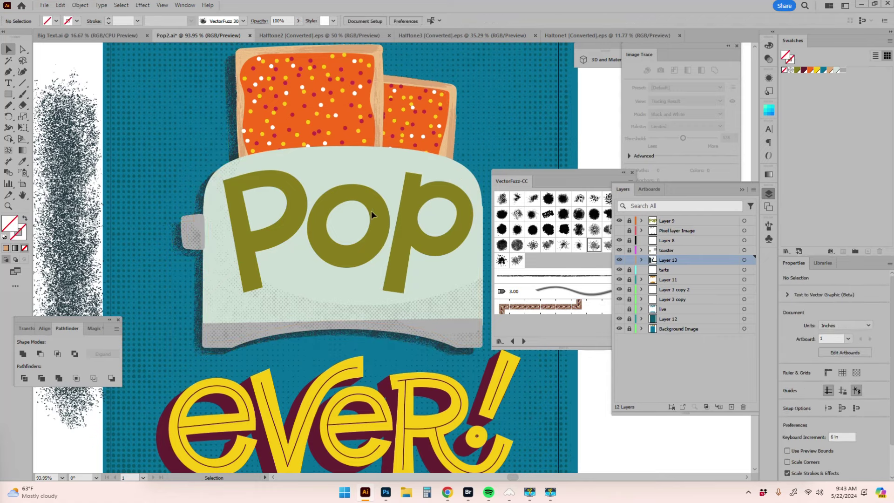
Step: Delete the two vertical speckled test strokes beside the artboard
key("z")
left_click(393, 262, "alt")
left_click(408, 272, "alt")
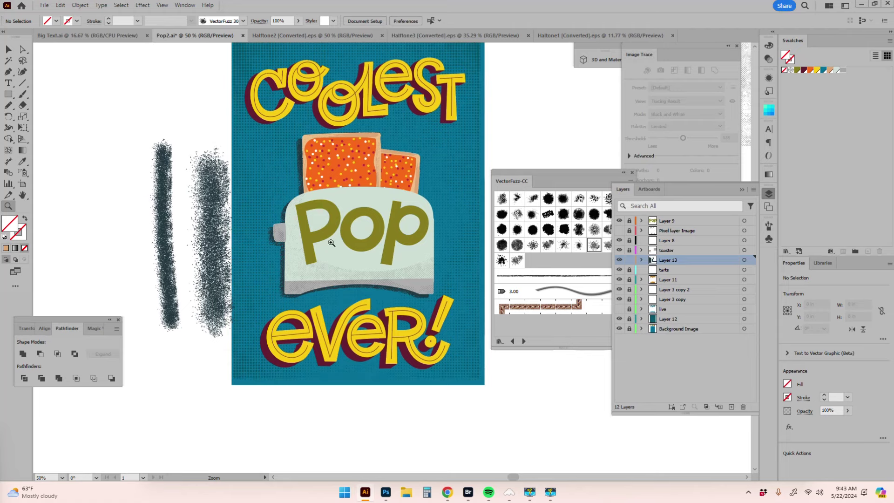
left_click_drag(233, 215, 390, 259)
key("a")
left_click_drag(217, 196, 83, 157)
key("Delete")
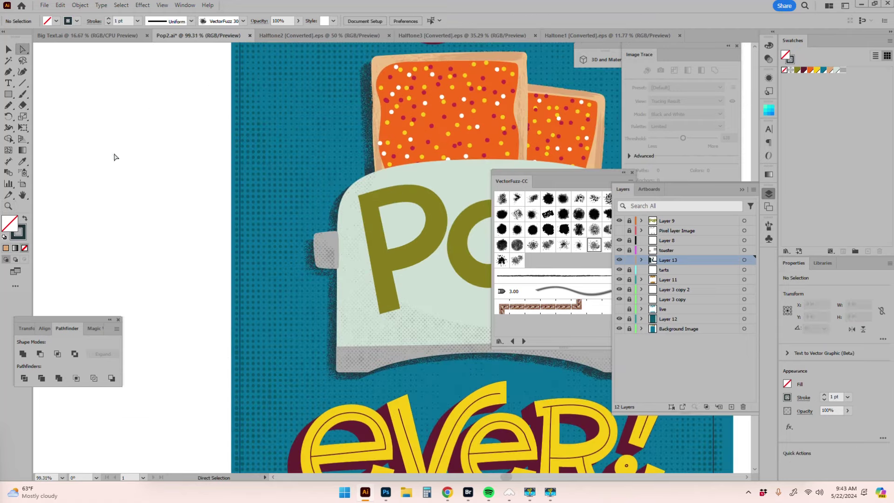
Step: Fine-tune the anchor points of the speckled strokes along the left edges of the toaster and the large tart
mouse_move(561, 173)
left_mouse_down()
mouse_move(714, 420)
mouse_move(708, 378)
left_mouse_up()
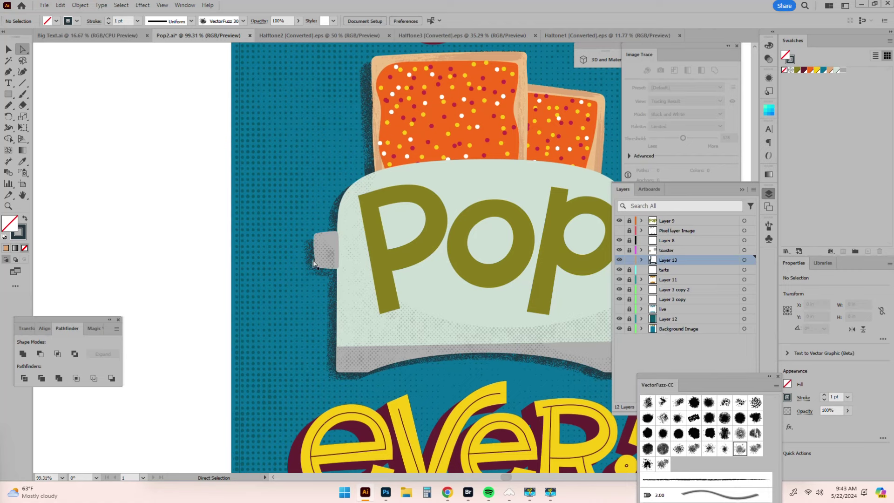
left_click(344, 242)
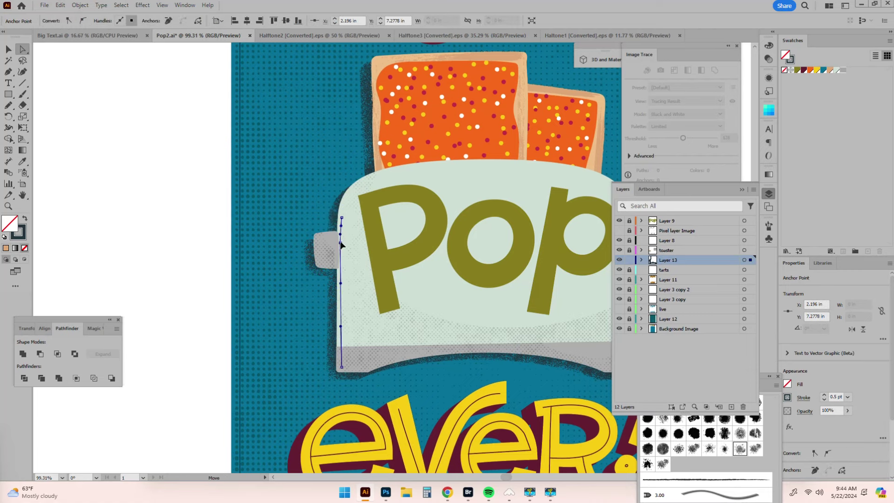
left_click(375, 108)
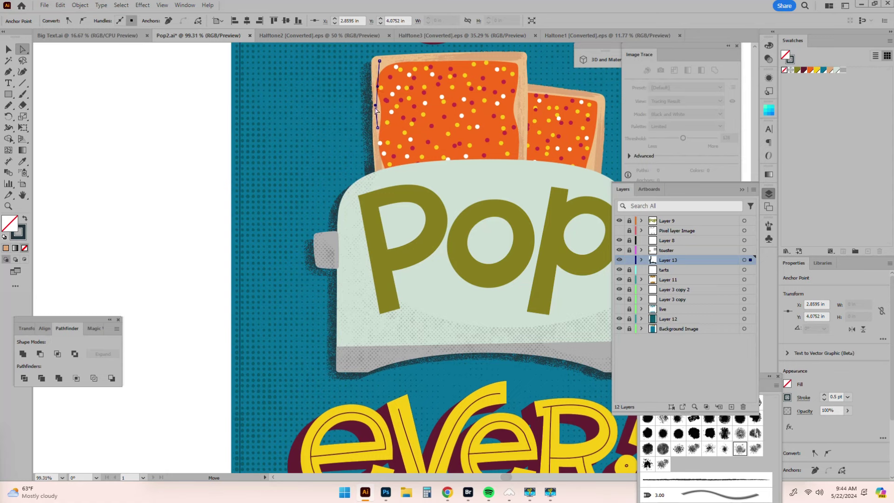
left_click_drag(380, 169, 344, 217)
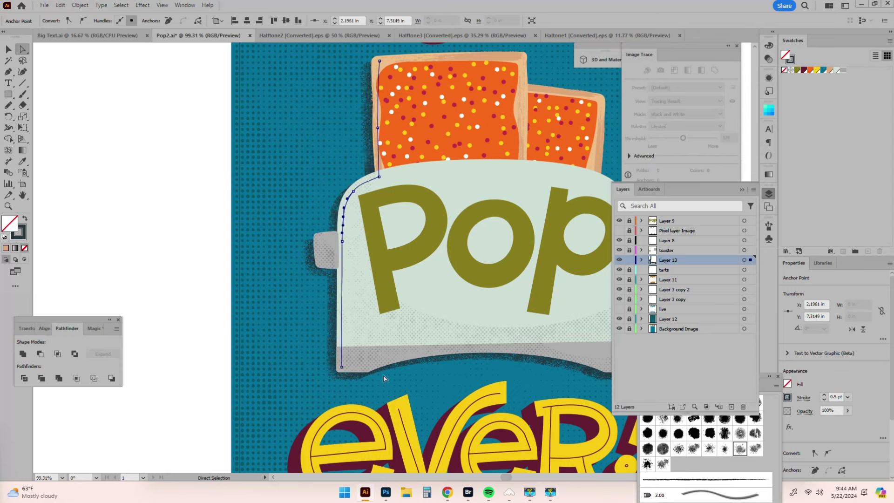
Step: Reshape the speckled stroke under the toaster's arched base by adjusting its anchor points
left_click(363, 357)
left_click(397, 348)
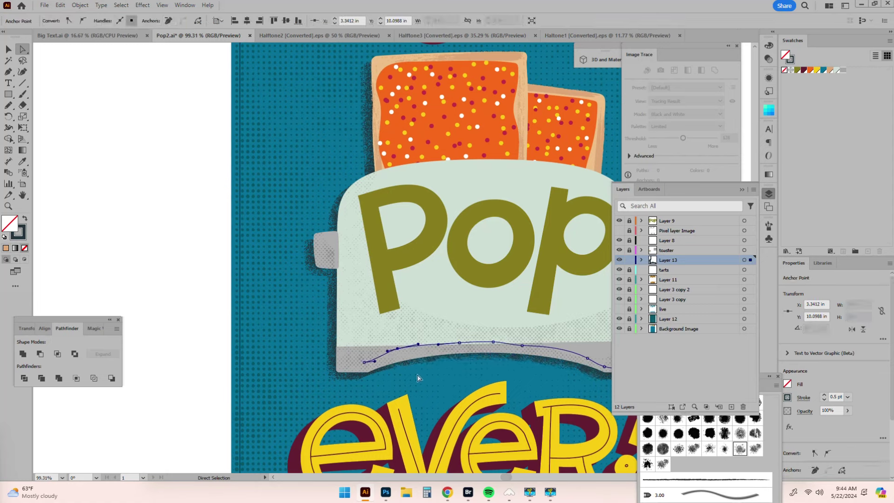
key("a")
left_click_drag(605, 367, 567, 353)
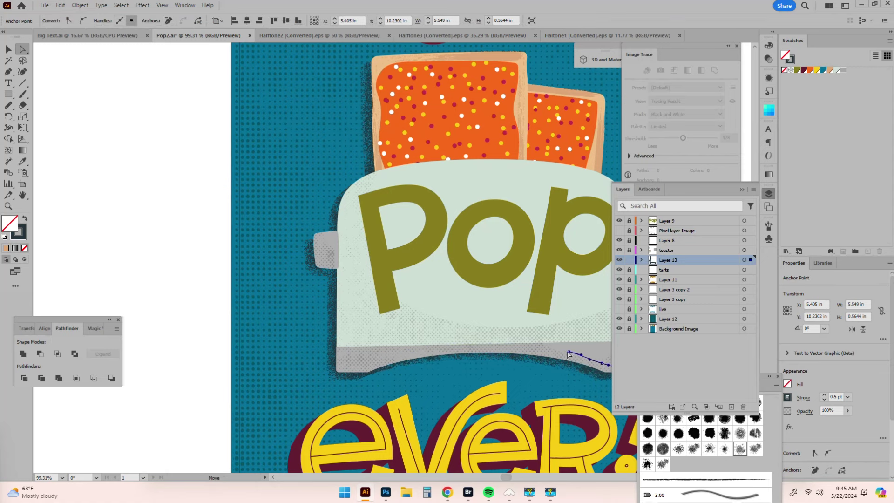
Step: Try a 4 pt dark navy outline, #1a1e4f, on the Pop lettering
left_click(398, 349)
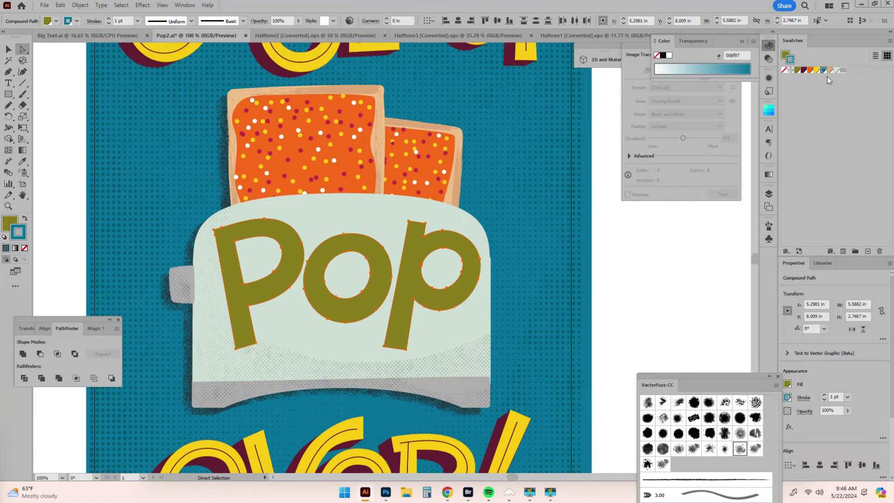
left_click(825, 396)
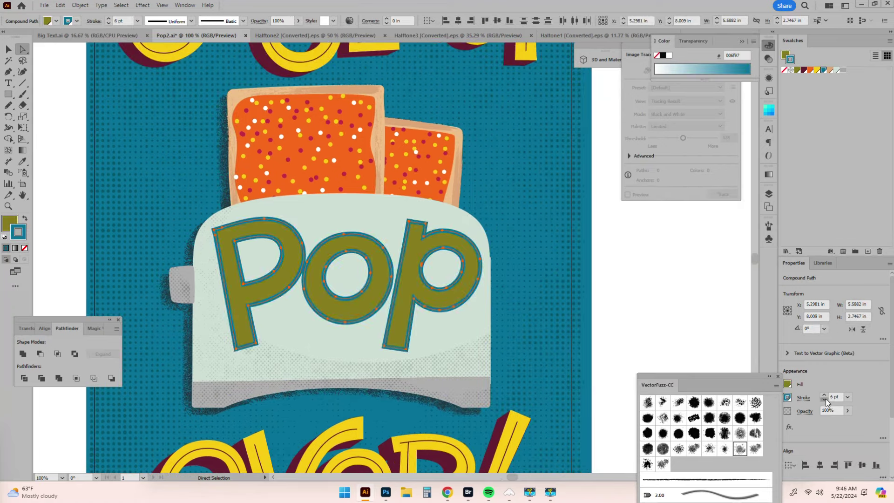
left_click(824, 399)
left_click(824, 399)
left_click(817, 70)
left_click(804, 70)
key("ctrl+h")
double_click(18, 232)
left_click(725, 290)
left_click(671, 331)
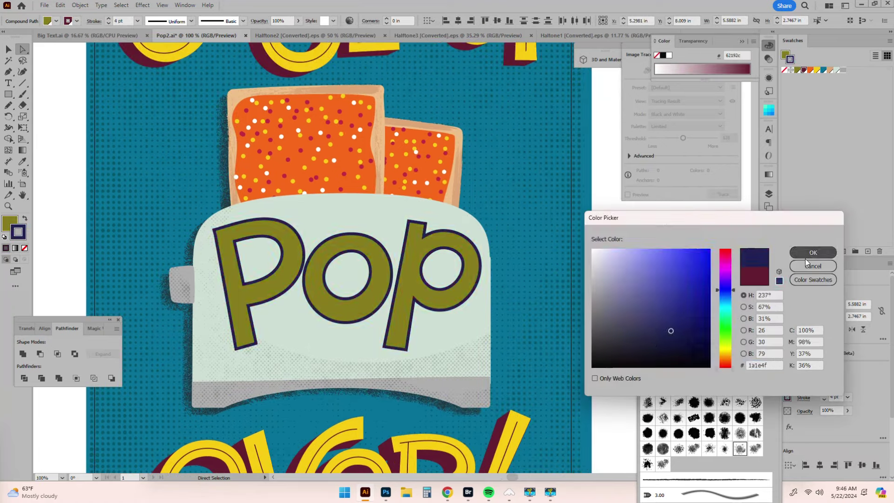
left_click(807, 256)
Step: Duplicate the Pop lettering slightly offset and try the rear copy as a solid navy shadow without a stroke
key("ctrl+0")
key("v")
left_click_drag(349, 297, 355, 295, "alt")
key("a")
left_click(277, 303)
key("shift+x")
key("slash")
left_click(527, 349)
Step: Reduce the navy outline of the front Pop lettering to 2 pt
left_click(232, 280)
left_click(825, 399)
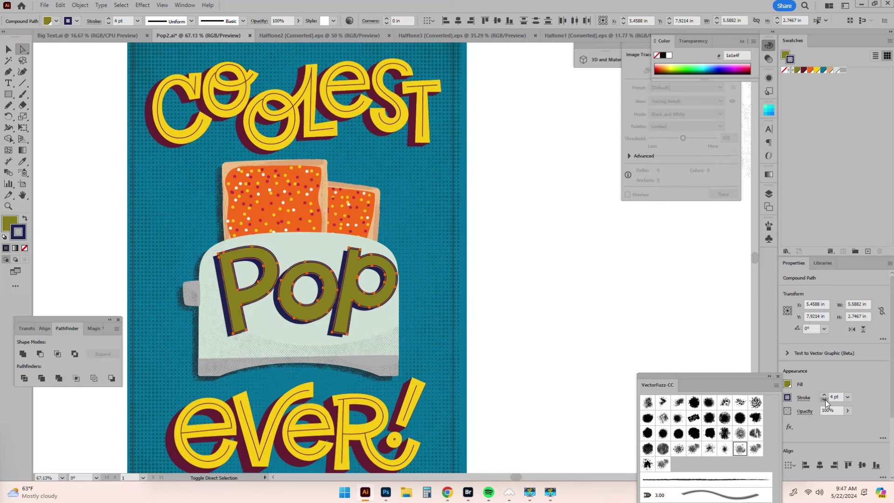
left_click(824, 399)
key("ctrl+shift+a")
left_click(215, 266, "ctrl")
left_click(410, 303)
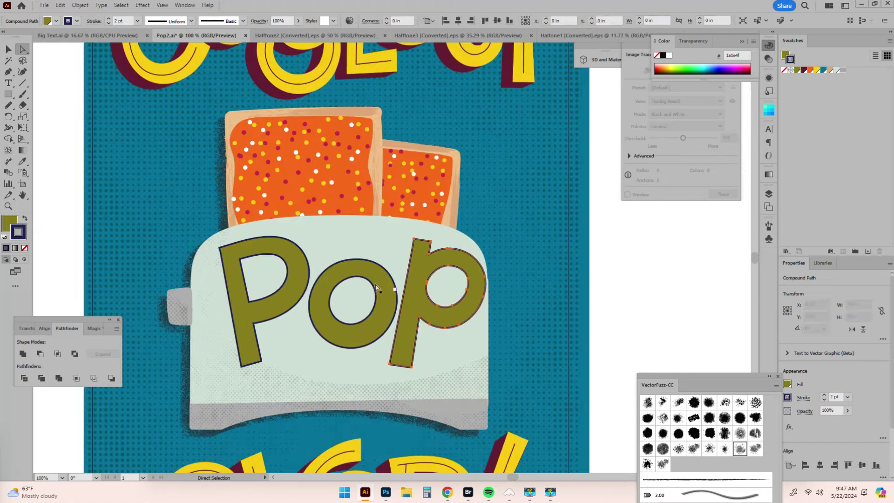
Step: Undo the last changes to the outlined Pop lettering and deselect it
key("ctrl+z")
key("ctrl+z")
key("ctrl+z")
key("ctrl+z")
key("ctrl+z")
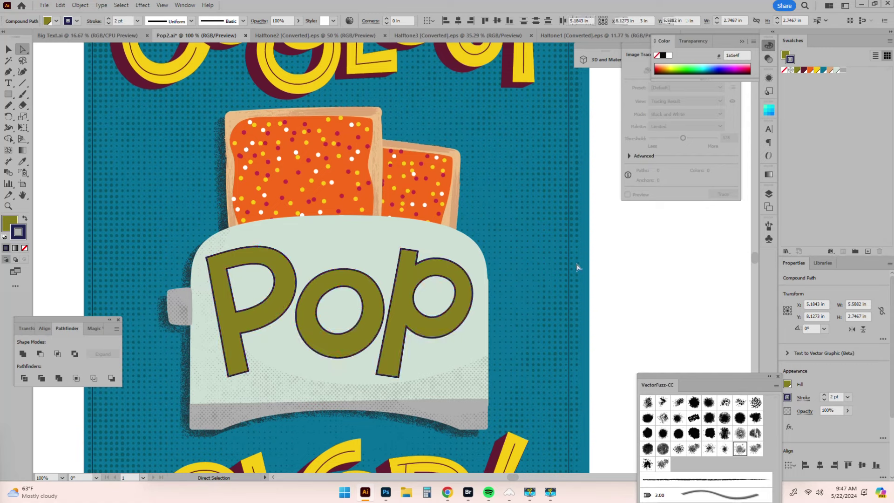
left_click(632, 306)
Step: Copy three differently coloured sprinkle dots from the tarts and paste them on the blank area beside the artboard
left_click(367, 182, "ctrl")
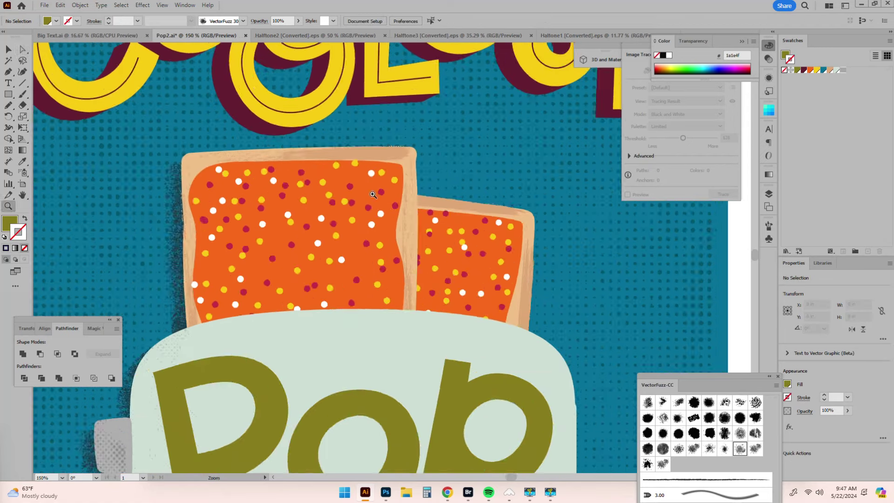
left_click(326, 293, "ctrl")
left_click(387, 328, "shift")
left_click(404, 330, "shift")
key("ctrl+c")
left_click(521, 383, "ctrl+alt")
left_click(529, 385, "ctrl+alt")
key("ctrl+v")
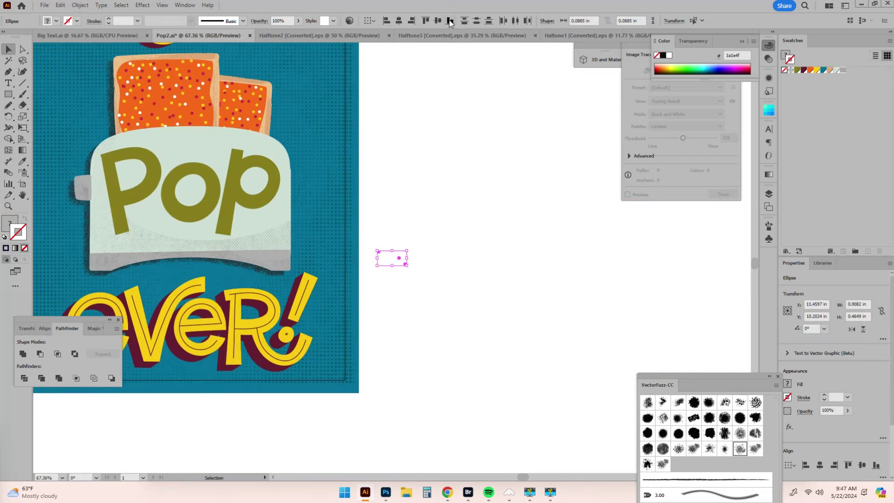
Step: Align the three copied dots in a horizontal row and space them evenly
left_click(450, 20)
left_click(399, 225, "ctrl")
left_click(399, 226, "ctrl")
key("a")
left_click_drag(353, 311, 426, 311)
left_click(457, 346, "ctrl")
left_click(458, 346, "ctrl")
left_click(340, 273)
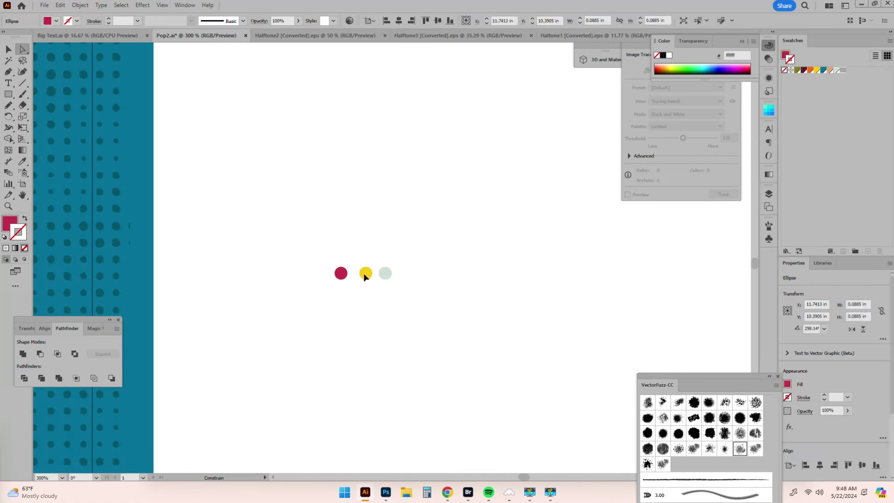
left_click_drag(364, 275, 362, 275)
key("ctrl+shift+a")
left_click_drag(303, 251, 434, 296)
left_click(421, 184)
Step: Draw a rectangle about 0.51 by 0.14 in around the three dots without fill or stroke, and send it to the back
key("m")
left_click_drag(332, 263, 405, 283)
key("slash")
left_click(80, 5)
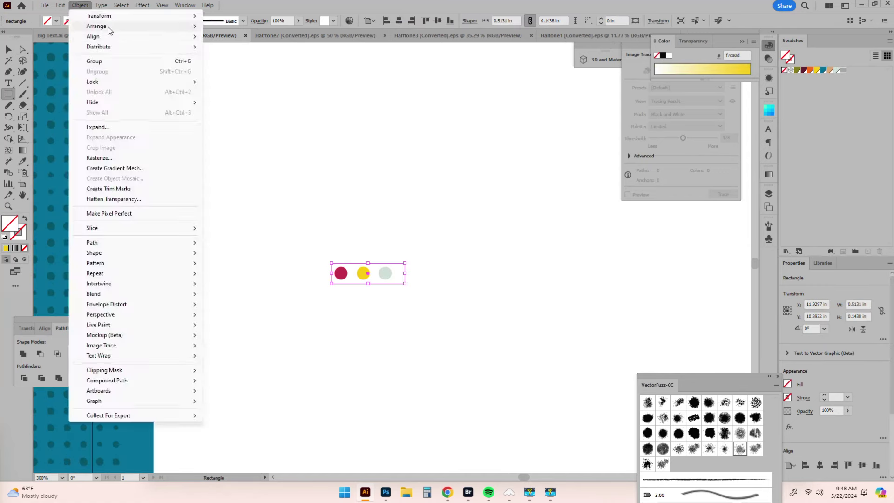
left_click(225, 56)
Step: Create a pattern brush from the three dots and their rectangle, and test it with a vertical stroke
left_click_drag(316, 252, 415, 273)
key("F5")
left_click(731, 390)
left_click(432, 339)
left_click(521, 369)
left_click_drag(514, 71, 521, 454)
Step: Narrow the bounding rectangle from its right edge, create a second pattern brush from the dots, and test it with a vertical stroke
left_click_drag(391, 251, 410, 302)
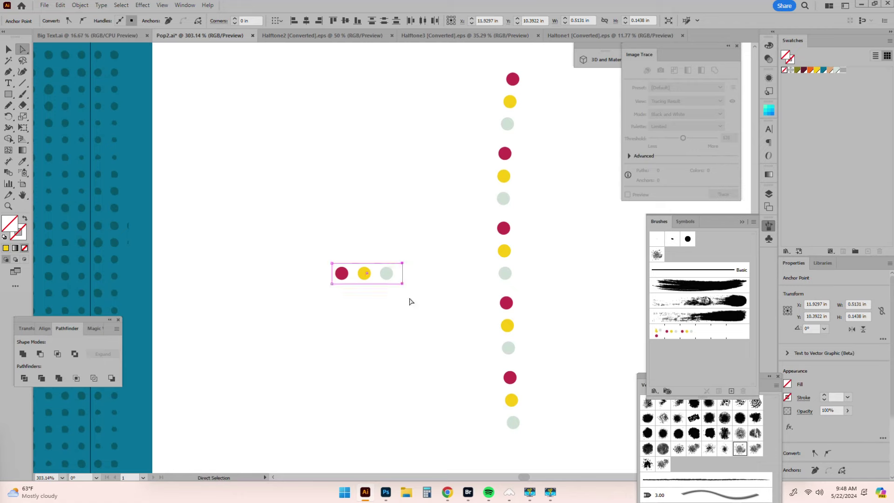
key("Left")
key("Left")
left_click_drag(321, 251, 689, 356)
left_click(432, 339)
left_click(515, 363)
left_click_drag(261, 70, 266, 444)
Step: Paint 1 pt dotted pattern-brush strokes along the middle of the letters P, o and p on Layer 9
key("z")
left_click(261, 270, "alt")
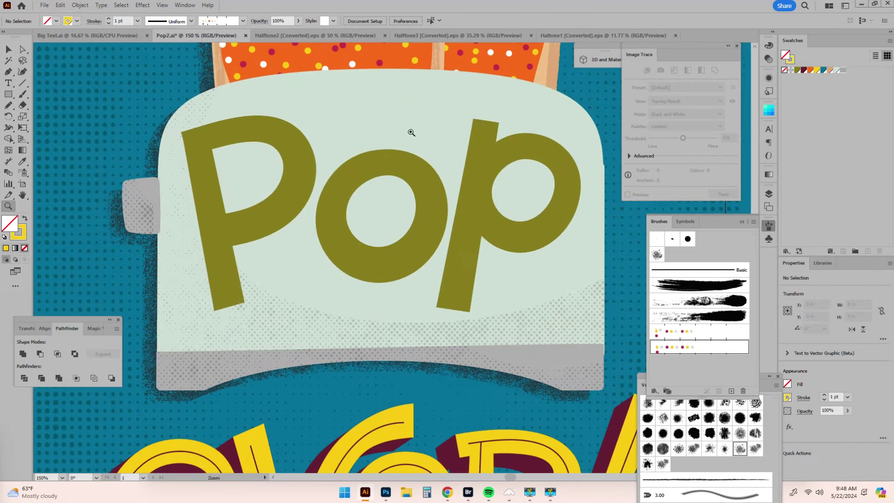
key("b")
left_click(768, 194)
left_click(679, 220)
left_click_drag(198, 140, 231, 291)
left_click_drag(205, 137, 234, 231)
left_click_drag(408, 163, 407, 167)
left_click_drag(487, 132, 456, 300)
left_click_drag(486, 164, 473, 218)
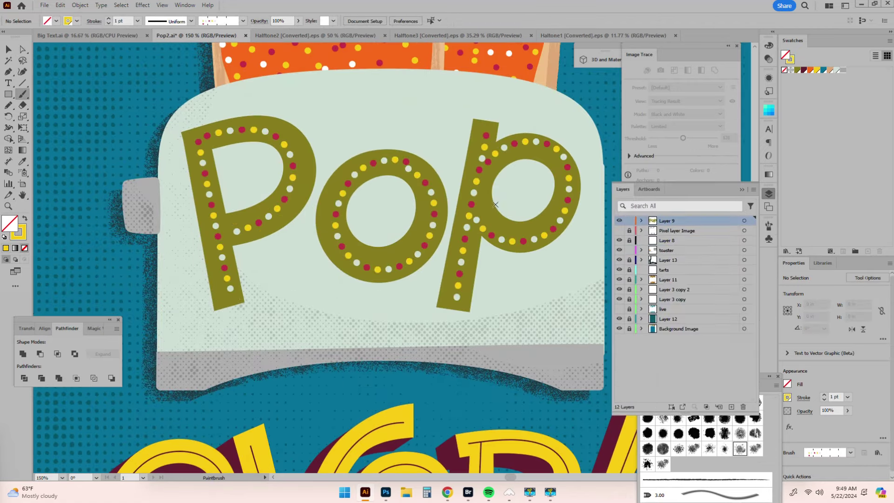
Step: Redraw and adjust the dotted stroke in the letter o with the Pencil tool to form an even ring
left_click(434, 208, "ctrl")
key("n")
left_click_drag(361, 166, 414, 260)
key("a")
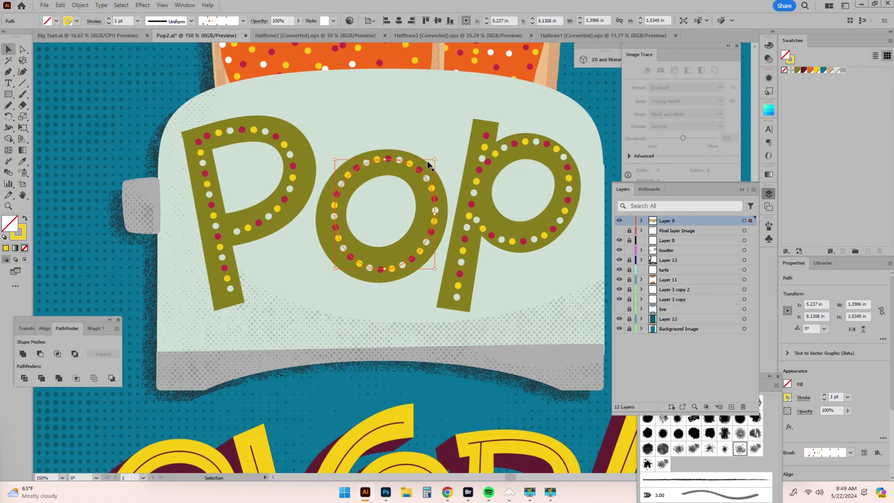
left_click(376, 264)
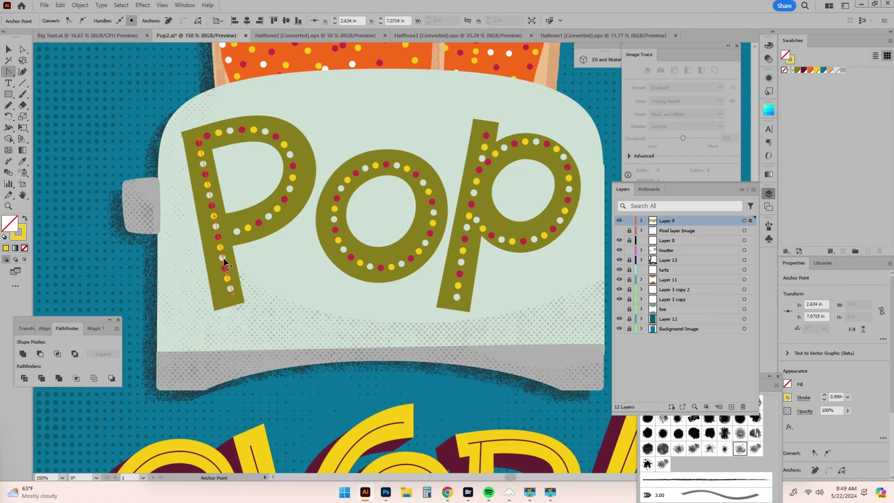
Step: Adjust the anchor points of the dotted strokes in the capital P so the stem and bowl dots join evenly
left_click(278, 213)
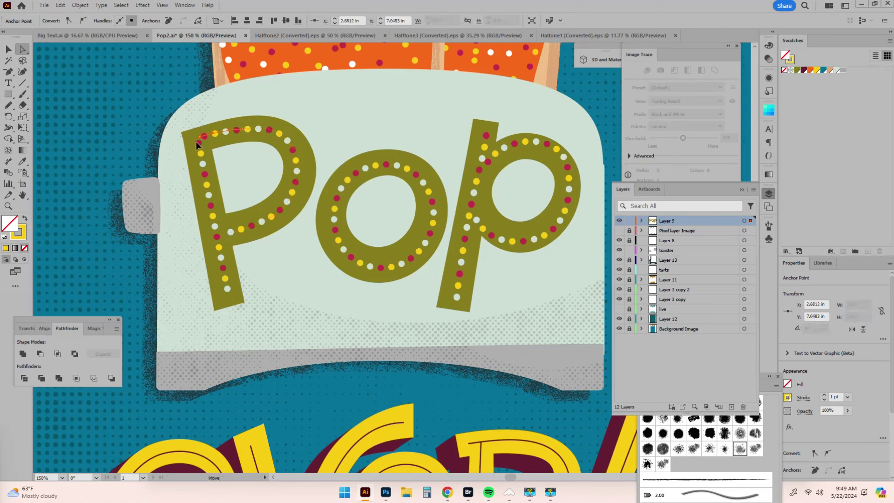
left_click(229, 295)
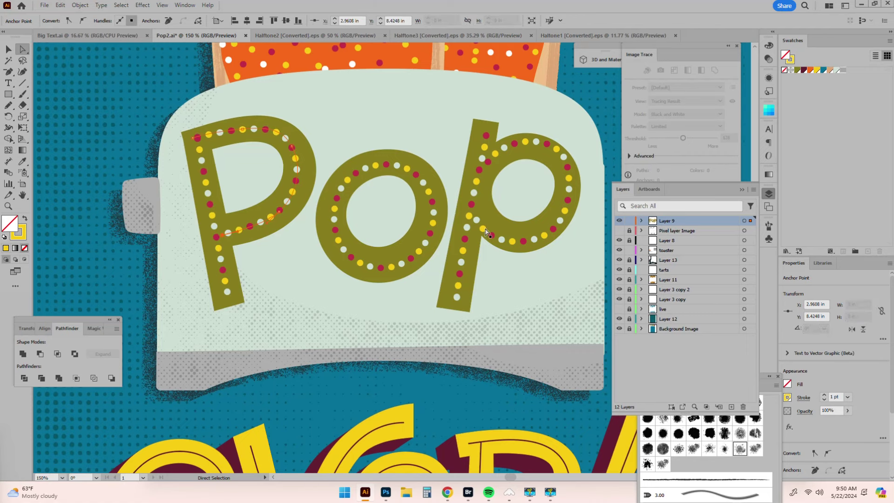
Step: Adjust the ends of the dotted stroke around the lowercase p's bowl where it meets the stem
left_click(558, 216)
left_click_drag(486, 165, 479, 171)
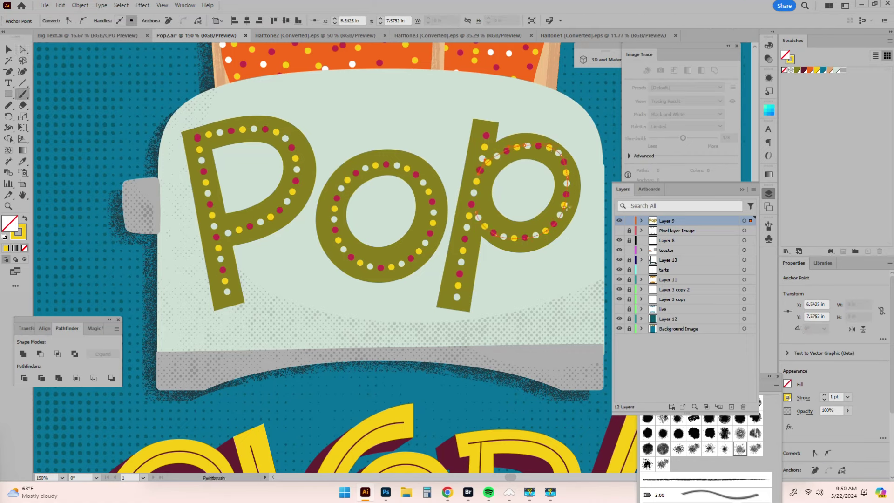
left_click_drag(478, 217, 476, 212)
Step: Recolor the yellow dotted strokes on the Pop lettering orange using Recolor Artwork
key("ctrl+minus")
key("ctrl+minus")
key("ctrl+minus")
key("ctrl+minus")
key("v")
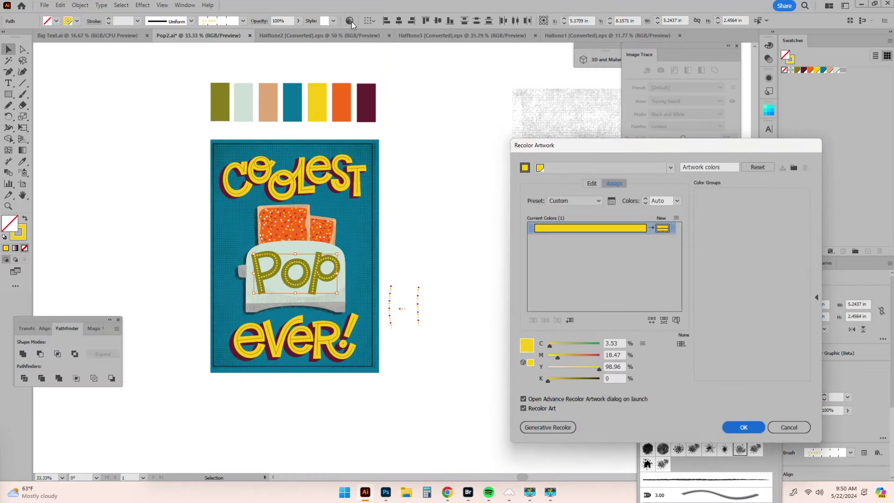
double_click(663, 228)
key("Return")
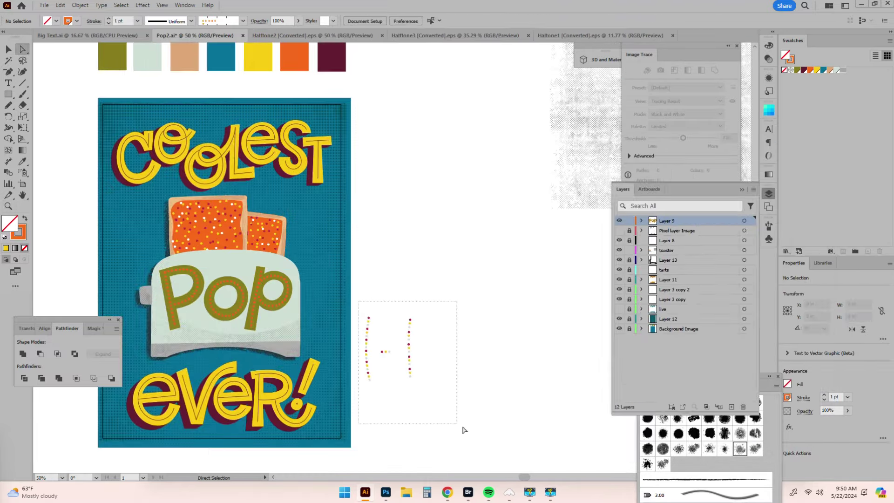
Step: Delete the test dotted strokes and source dots lying beside the poster
left_click_drag(463, 431, 463, 431)
key("Delete")
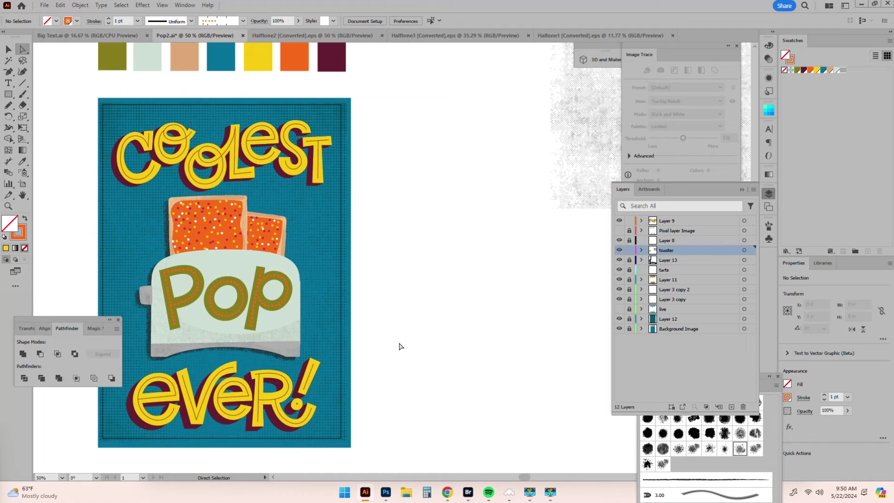
left_click(439, 247)
left_click(470, 316)
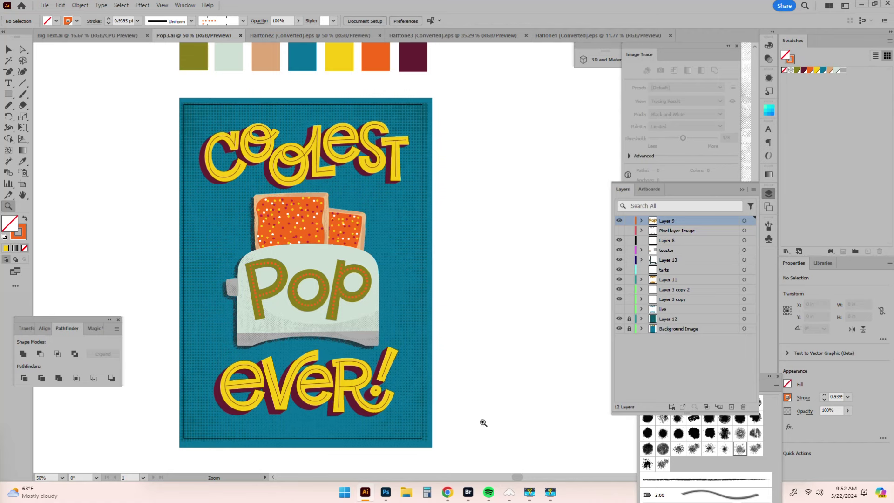
Step: Select the poster's lettering and toaster artwork and recolor the olive Pop letters dark maroon with Recolor Artwork
key("v")
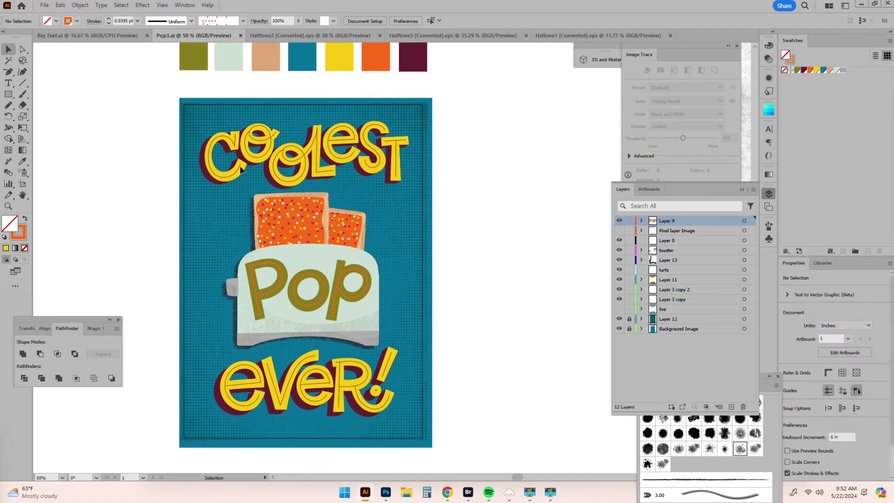
left_click_drag(299, 300, 480, 449)
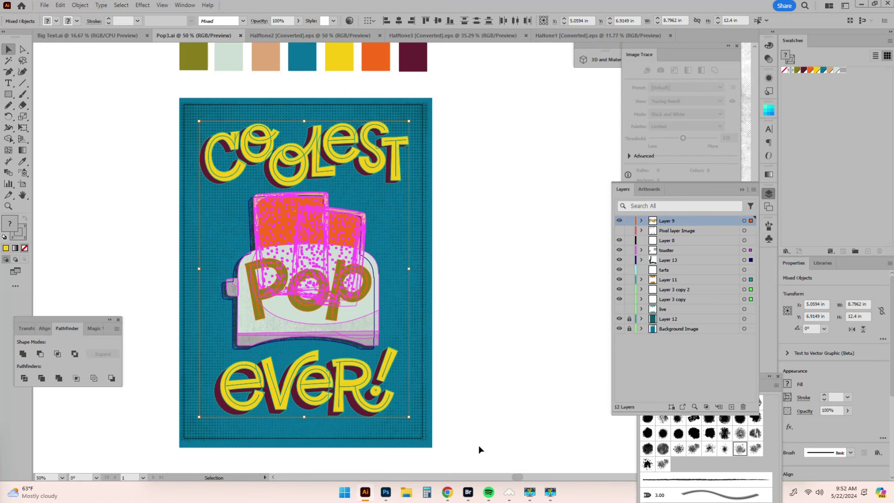
left_click(352, 21)
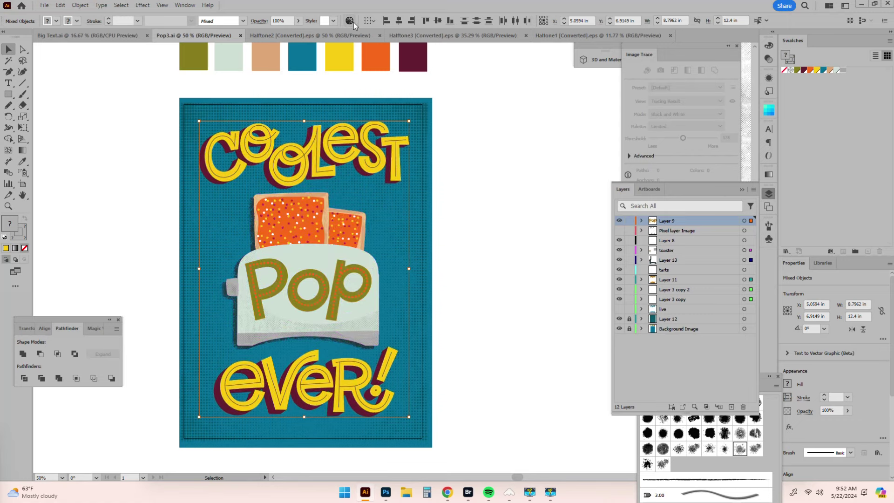
left_click_drag(678, 256, 662, 273)
double_click(662, 264)
left_click(724, 285)
left_click(811, 253)
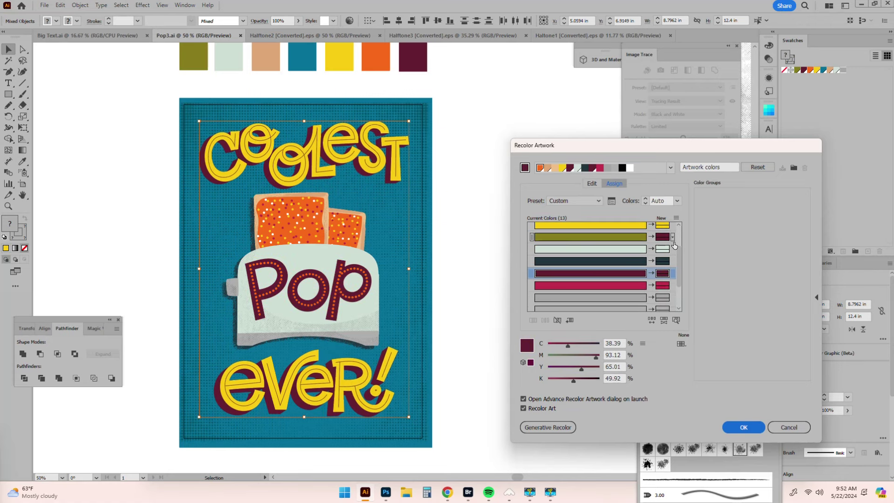
Step: Try swapping the pastries' orange with the toaster's pale green in the recolor settings
scroll(673, 245, "up", 3)
left_click_drag(662, 228, 669, 290)
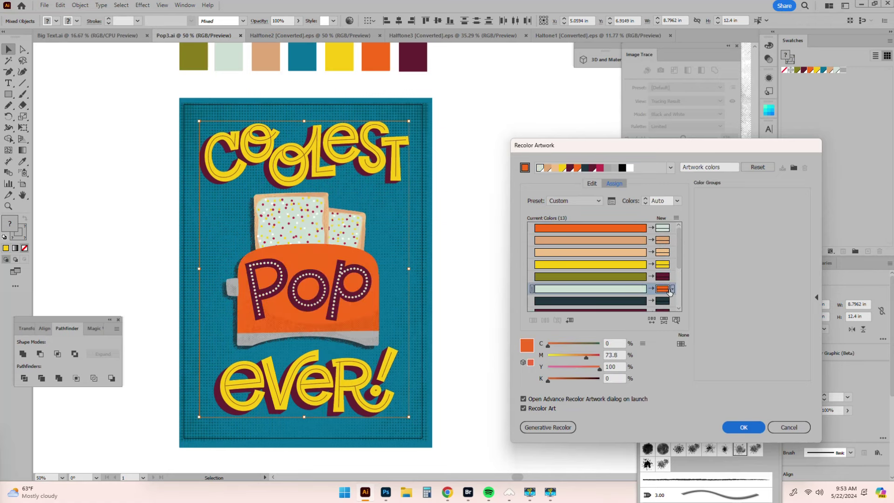
double_click(662, 227)
left_click(628, 272)
left_click(809, 257)
left_click(662, 289)
key("ctrl+z")
key("ctrl+z")
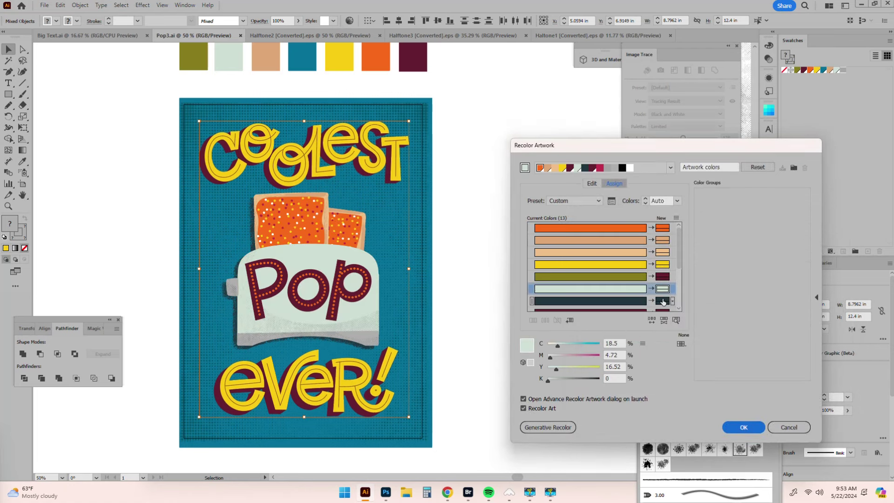
Step: Try a light yellow-green as the replacement for the crimson sprinkles
mouse_move(680, 256)
left_mouse_down()
mouse_move(677, 283)
mouse_move(677, 248)
mouse_move(677, 271)
left_mouse_up()
left_click(661, 267)
double_click(662, 268)
left_click(725, 343)
left_click(812, 253)
double_click(662, 267)
left_click(644, 249)
left_click(812, 253)
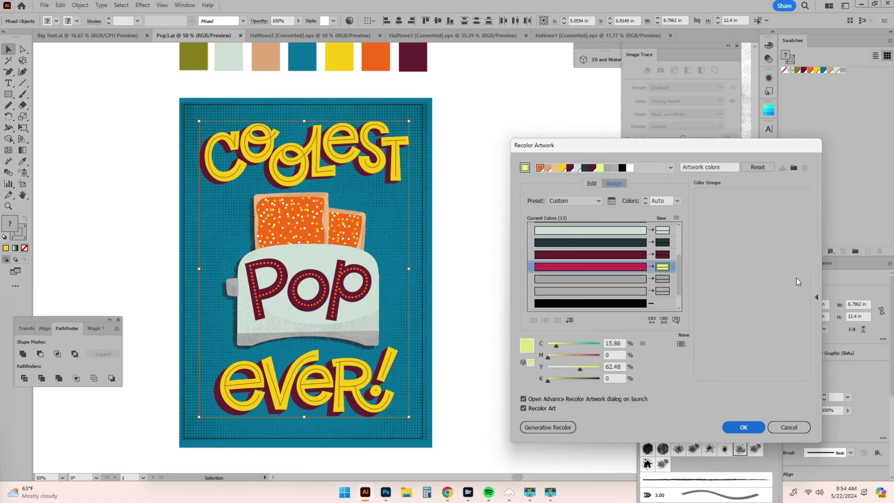
Step: Try light purple for the crimson sprinkles and a coral red for the orange pastry frosting
double_click(662, 267)
left_click(725, 268)
left_click(812, 253)
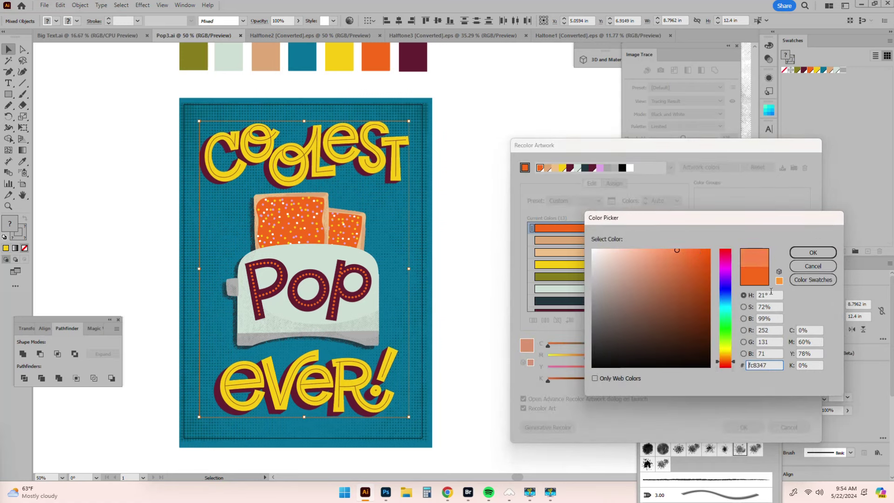
left_click(813, 266)
double_click(642, 228)
left_click(724, 365)
left_click(813, 253)
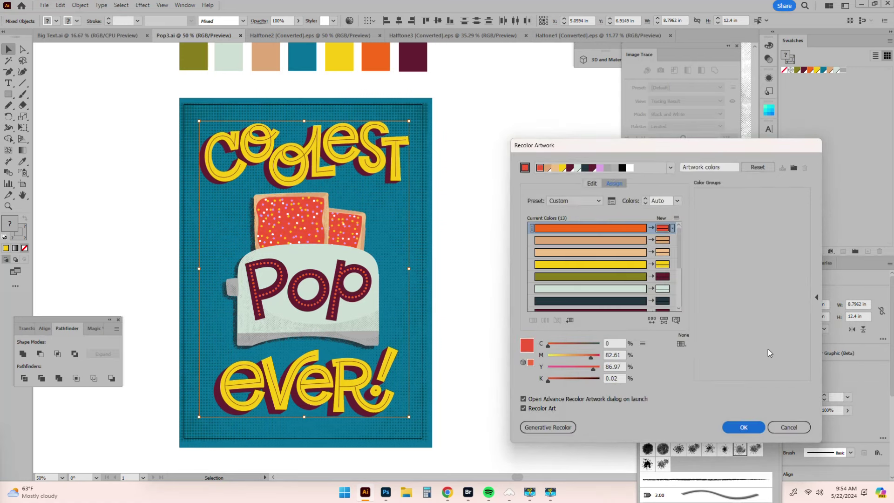
Step: Change the color reduction options and set the recolor to use all colors of the artwork
left_click_drag(679, 235, 679, 293)
left_click(611, 200)
left_click(430, 265)
left_click(431, 274)
left_click(448, 308)
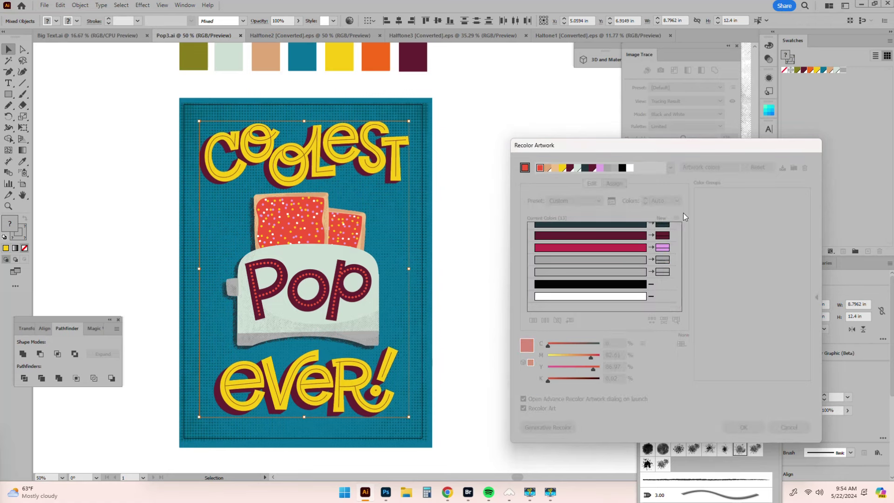
left_click(677, 200)
left_click(664, 228)
left_click_drag(666, 228, 679, 253)
left_click_drag(663, 277, 678, 264)
Step: Change the toaster's pale green to a more saturated mint green
double_click(662, 265)
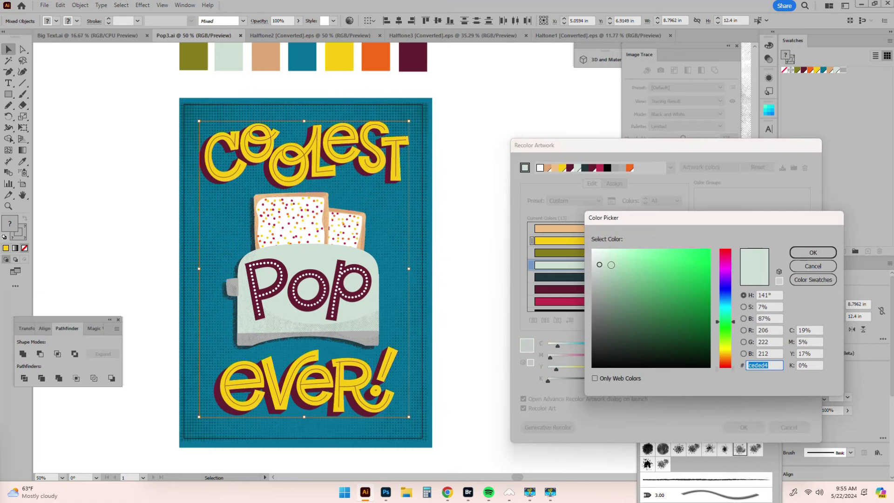
left_click(610, 269)
left_click(811, 254)
Step: Recolor the pastries' orange frosting to a softer coral
left_click_drag(638, 229, 679, 286)
double_click(662, 228)
left_click(673, 254)
left_click(813, 252)
Step: Recolor the crimson sprinkles on the pastries to a deep violet
left_click_drag(639, 293, 662, 293)
double_click(663, 245)
left_click(725, 268)
left_click(657, 284)
left_click(813, 252)
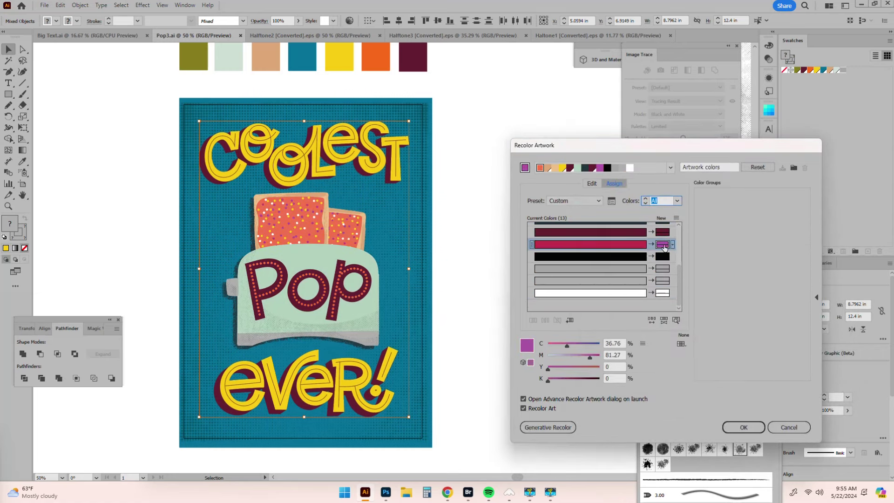
double_click(663, 245)
left_click(725, 274)
left_click(673, 309)
left_click(813, 252)
Step: Set the dark maroon of the lettering shadows to the muted shade #5e2436
double_click(662, 231)
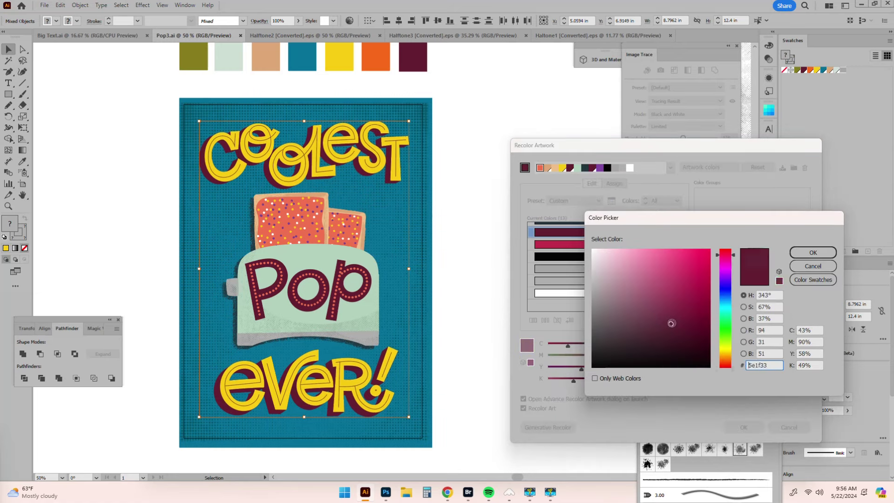
left_click(802, 269)
double_click(662, 233)
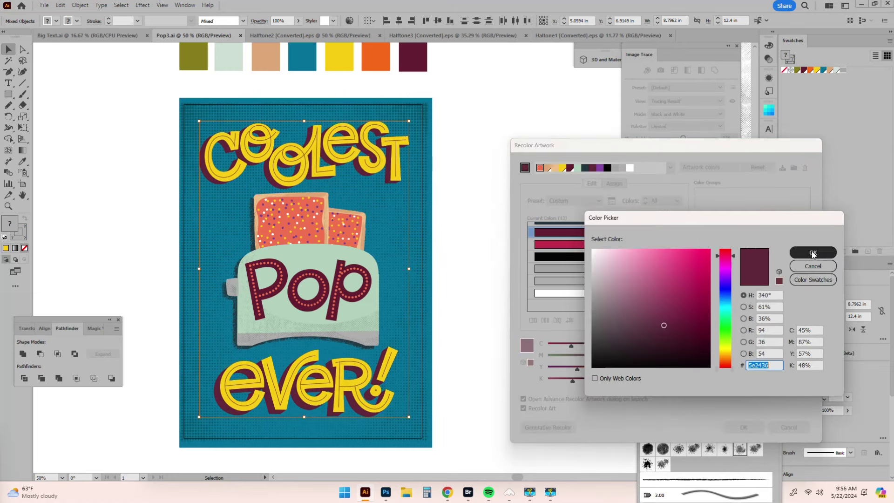
left_click(812, 253)
double_click(661, 280)
left_click(813, 255)
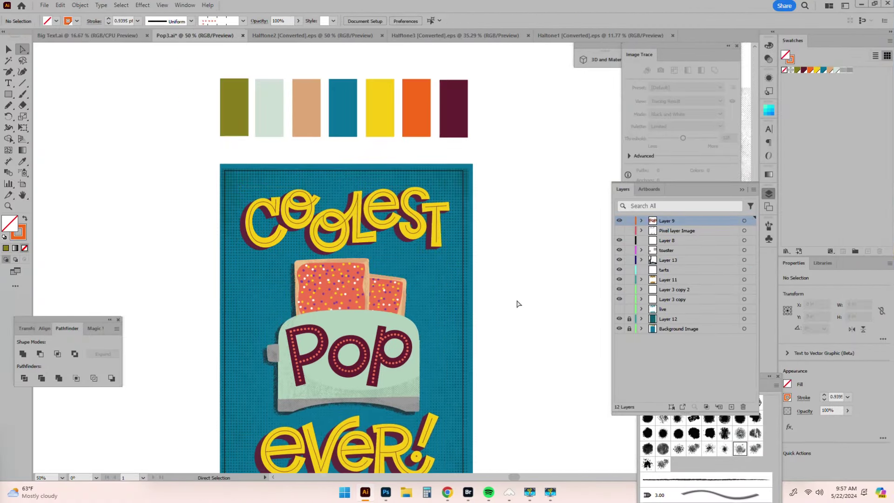
Step: Unlock Layer 12 and the Background Image layer and delete the row of palette rectangles above the poster
left_click_drag(149, 61, 514, 157)
left_click_drag(196, 59, 495, 151)
left_click_drag(629, 319, 629, 328)
left_click_drag(191, 71, 513, 147)
key("Delete")
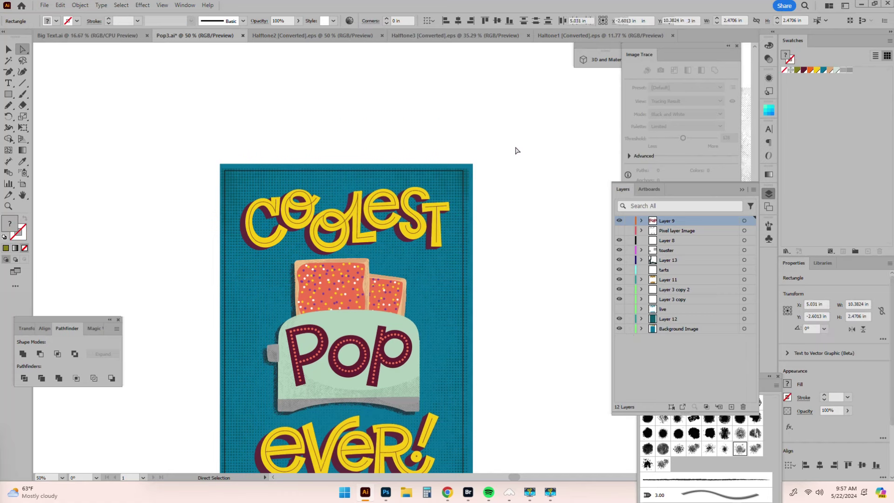
Step: Remove the unused colors from the document's swatches
left_click(889, 41)
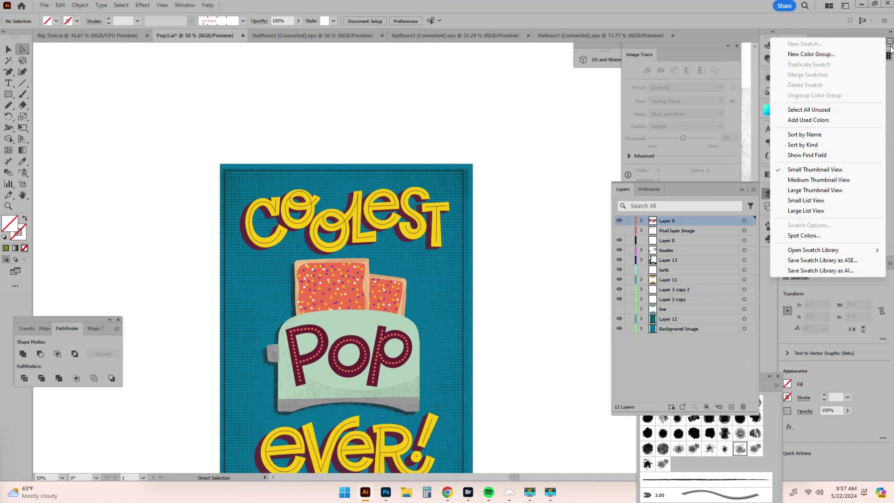
left_click(845, 120)
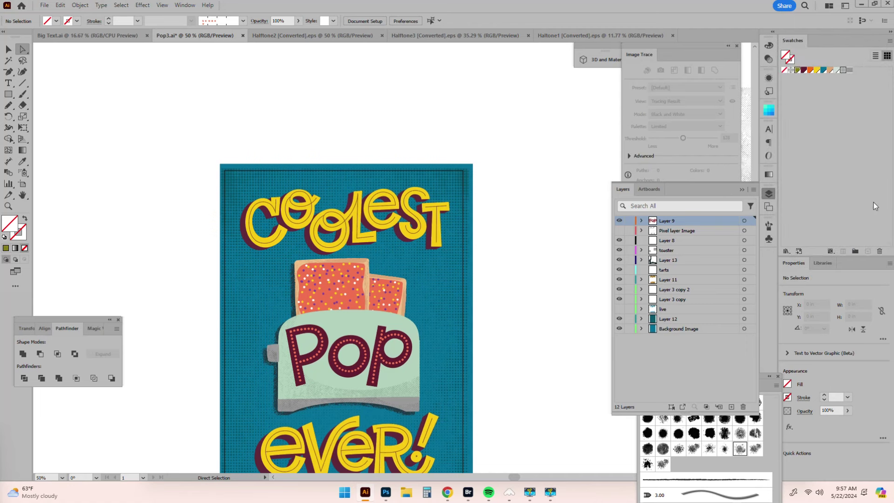
left_click(880, 251)
left_click(437, 256)
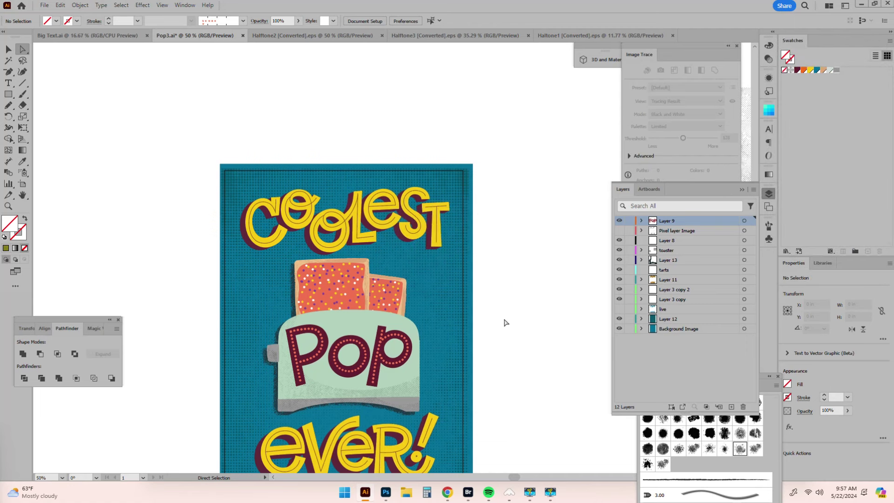
Step: Select the whole poster and add its selected colors to the swatches
key("v")
left_click_drag(497, 401, 511, 317)
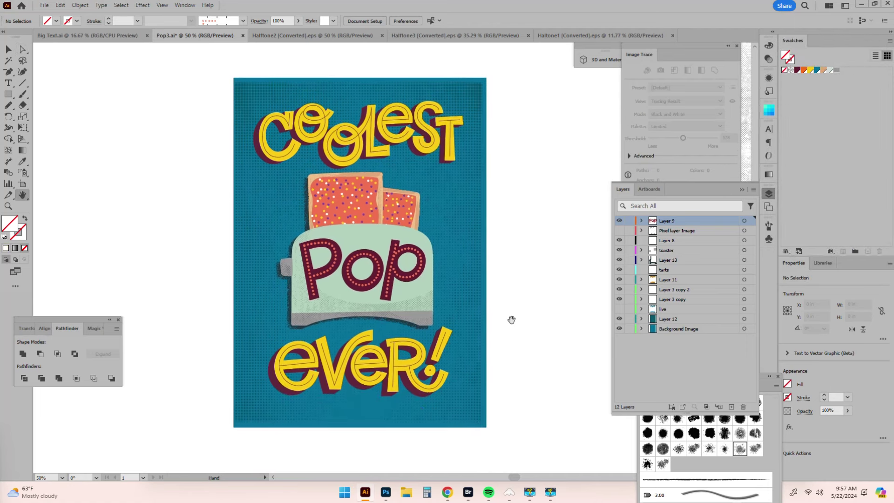
left_click_drag(171, 68, 498, 423)
left_click(890, 40)
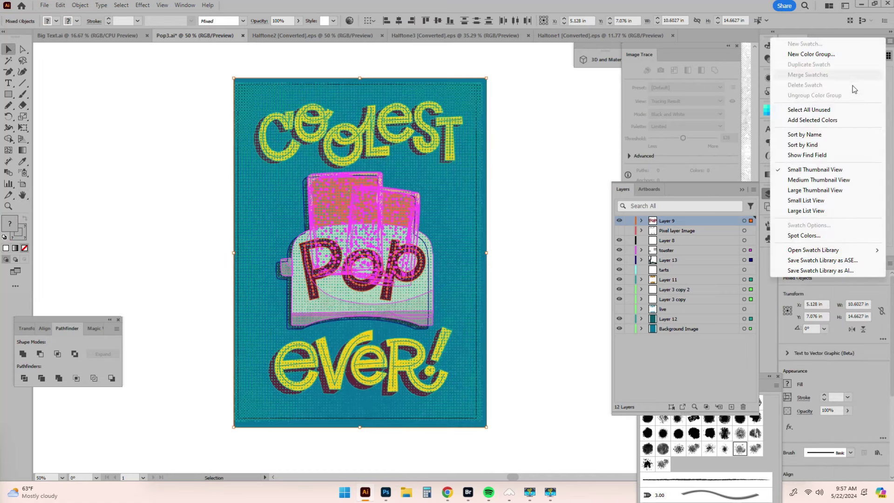
left_click(848, 121)
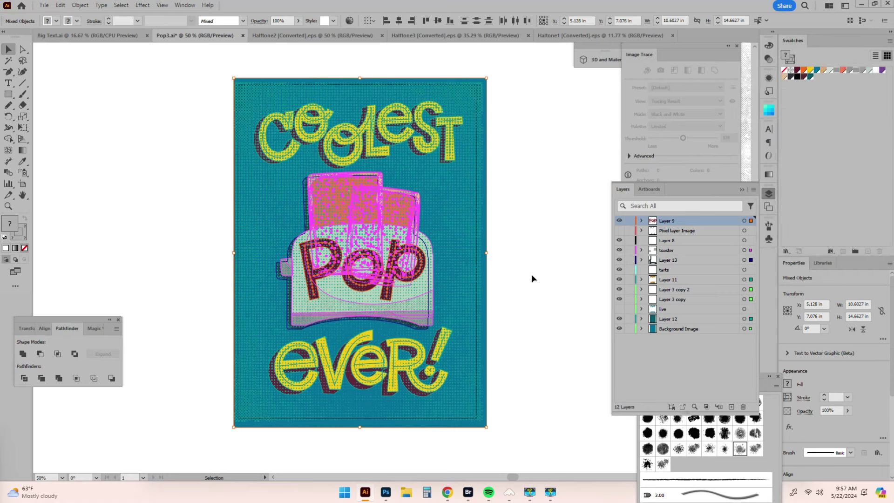
Step: Delete the gray halftone texture lying outside the poster
left_click(516, 299)
left_click(484, 293, "ctrl+alt")
left_click(465, 271, "ctrl+alt")
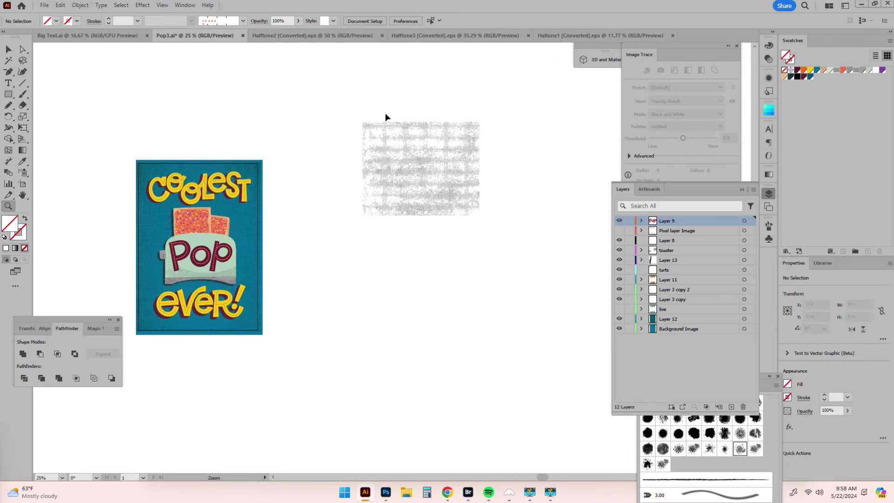
left_click_drag(385, 116, 529, 334)
key("Delete")
left_click_drag(296, 302, 468, 319)
left_click(413, 262, "ctrl")
left_click(411, 261, "ctrl")
left_click_drag(358, 281, 421, 287)
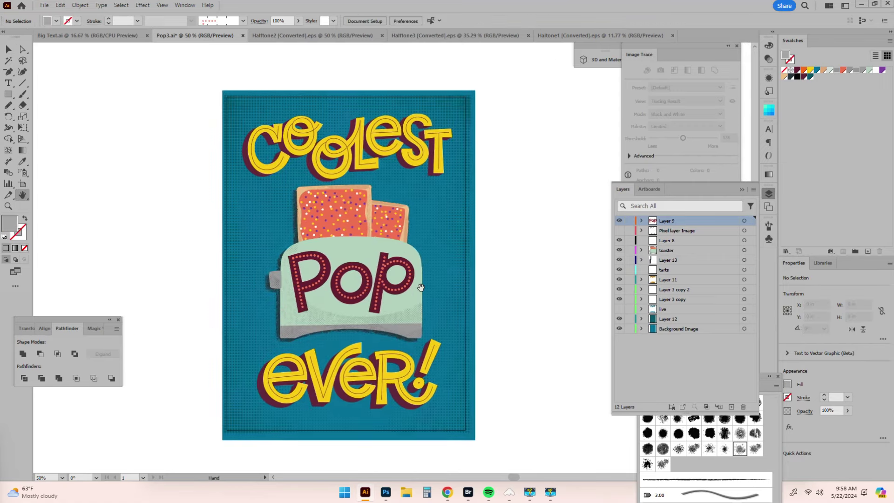
Step: Delete the layers Layer 3 copy 2 and Layer 3 copy
left_click(675, 290)
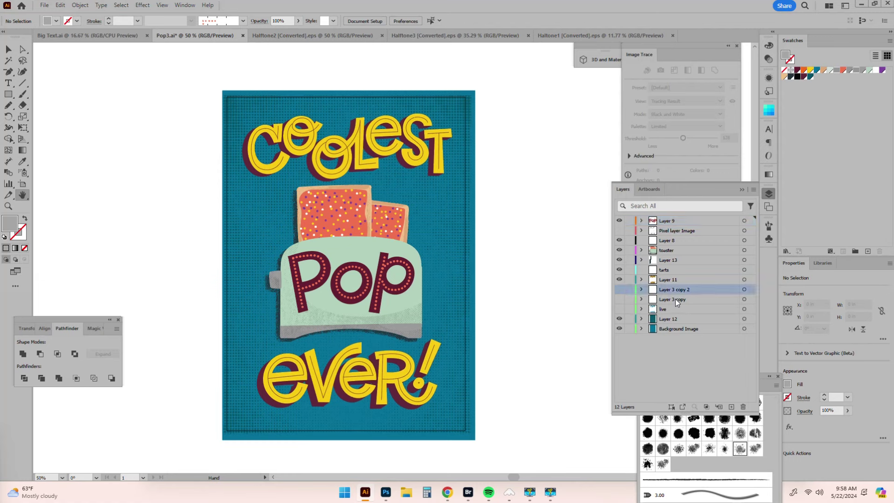
left_click(675, 300, "shift")
left_click(742, 407)
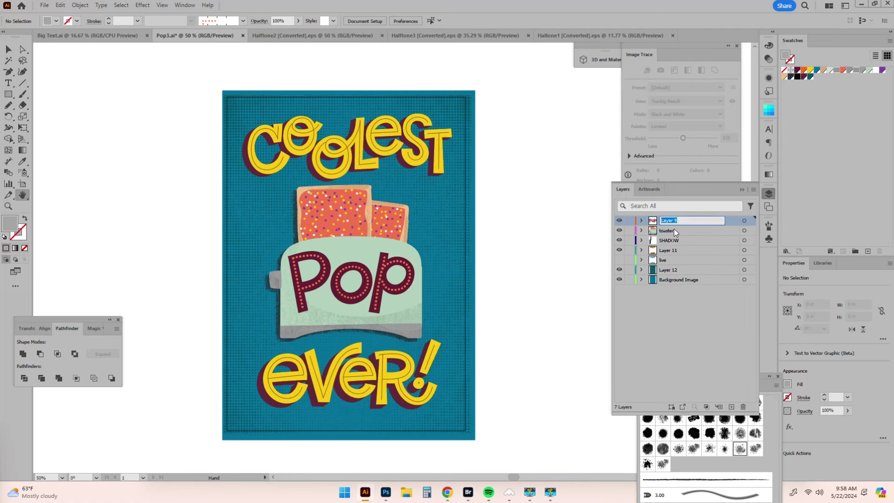
Step: Rename Layer 9 as POP and Layer 12 as TEXTURE GROUND
key("Return")
double_click(675, 270)
type("TEXTUR")
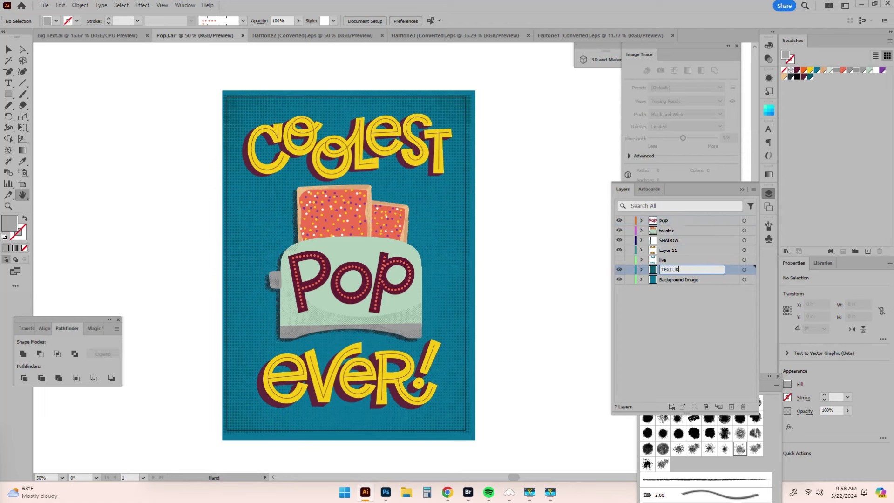
type("E GROUND")
key("Return")
Step: Rename the toaster layer as TOASTER and Layer 11 as COOLEST EVER
double_click(668, 231)
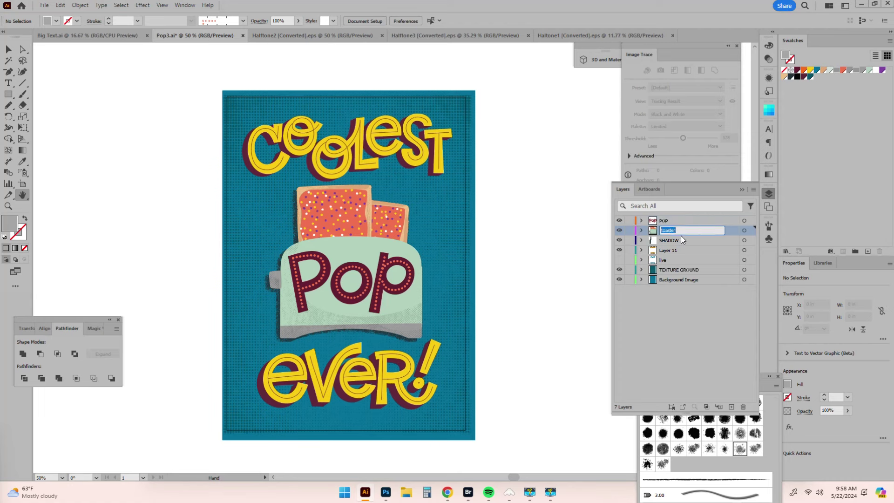
type("TOASTER")
key("Return")
double_click(671, 250)
type("COOLEST EVER")
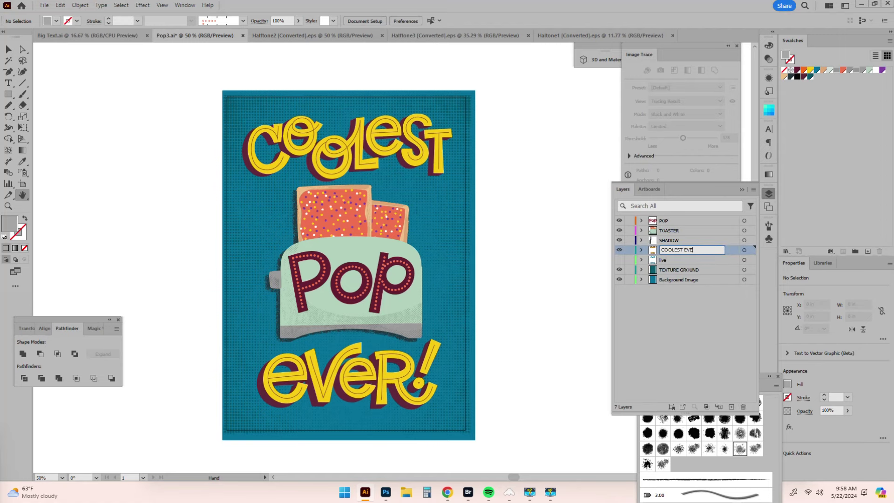
key("Return")
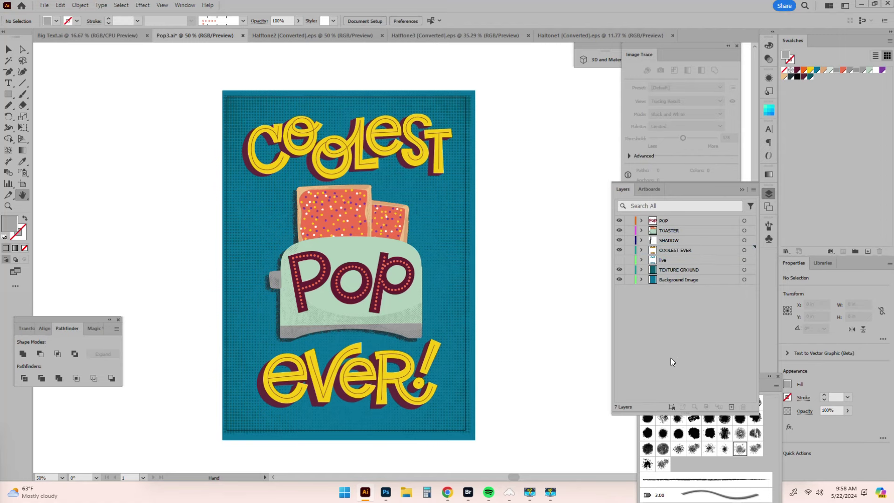